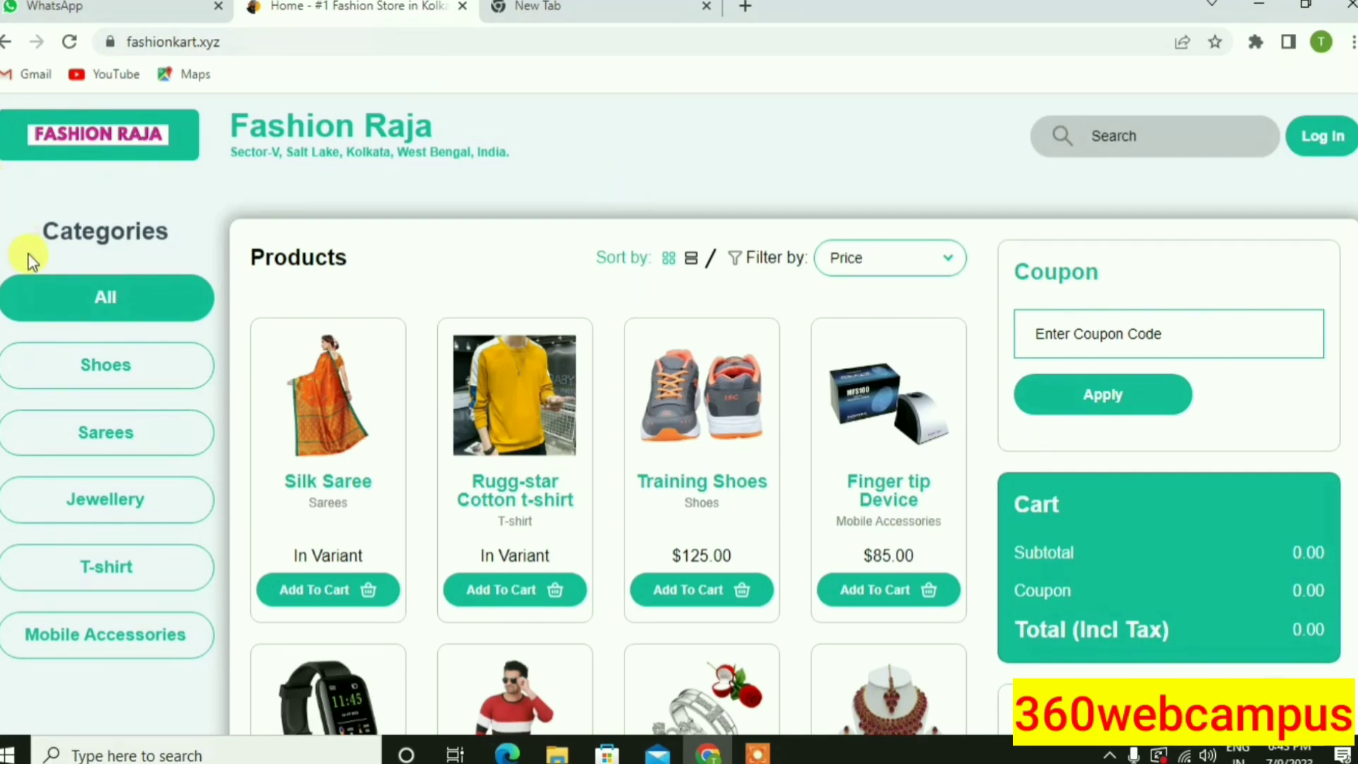
Step: Browse the Shoes, Sarees, Jewellery, T-shirt and Mobile Accessories categories, then show all products again
click(107, 382)
click(119, 446)
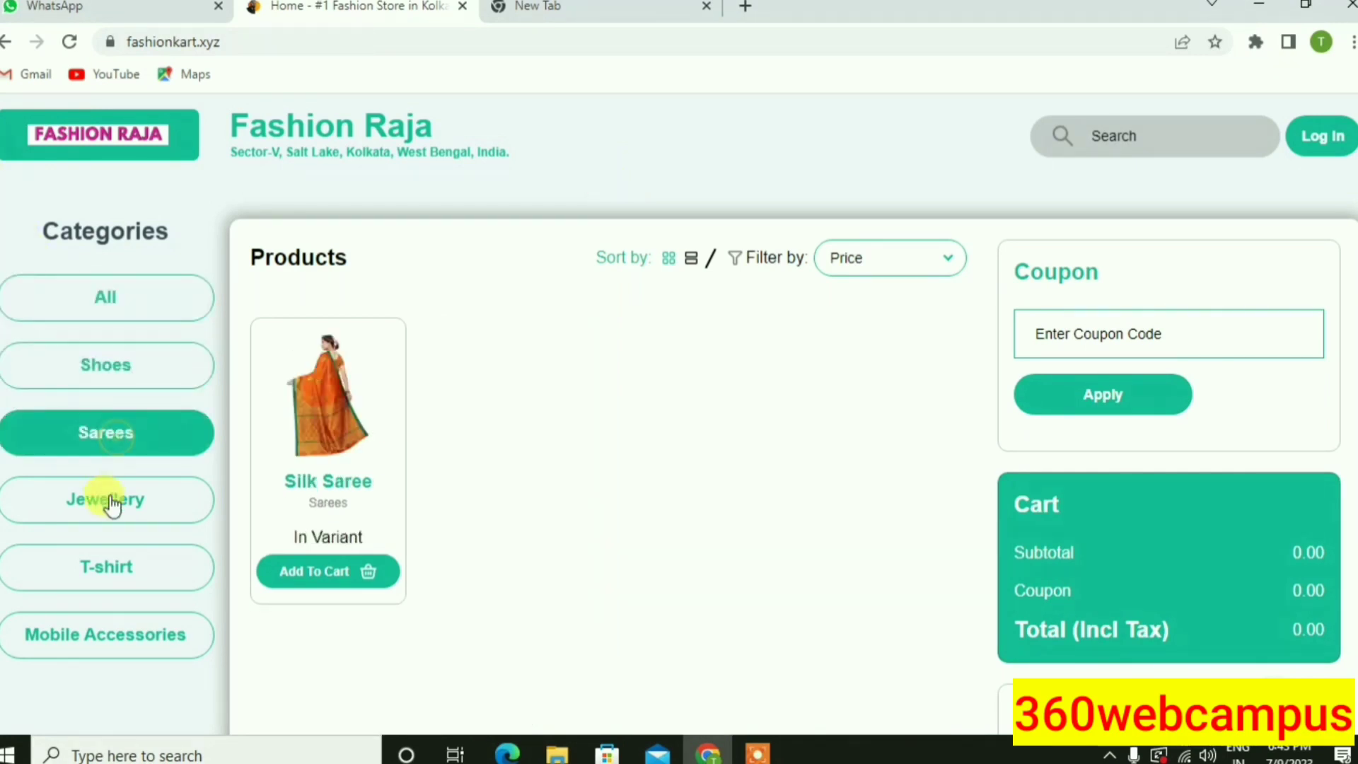
click(110, 500)
click(110, 564)
click(125, 630)
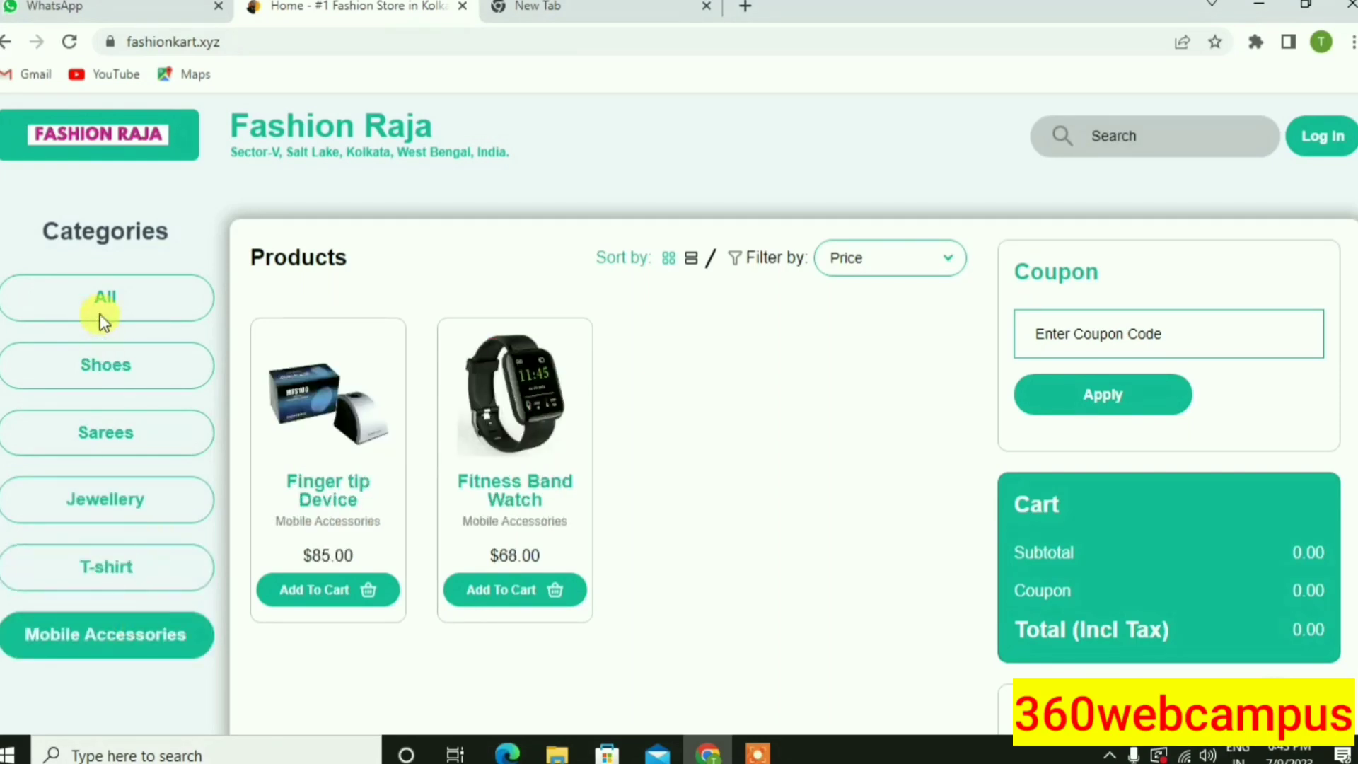
click(103, 305)
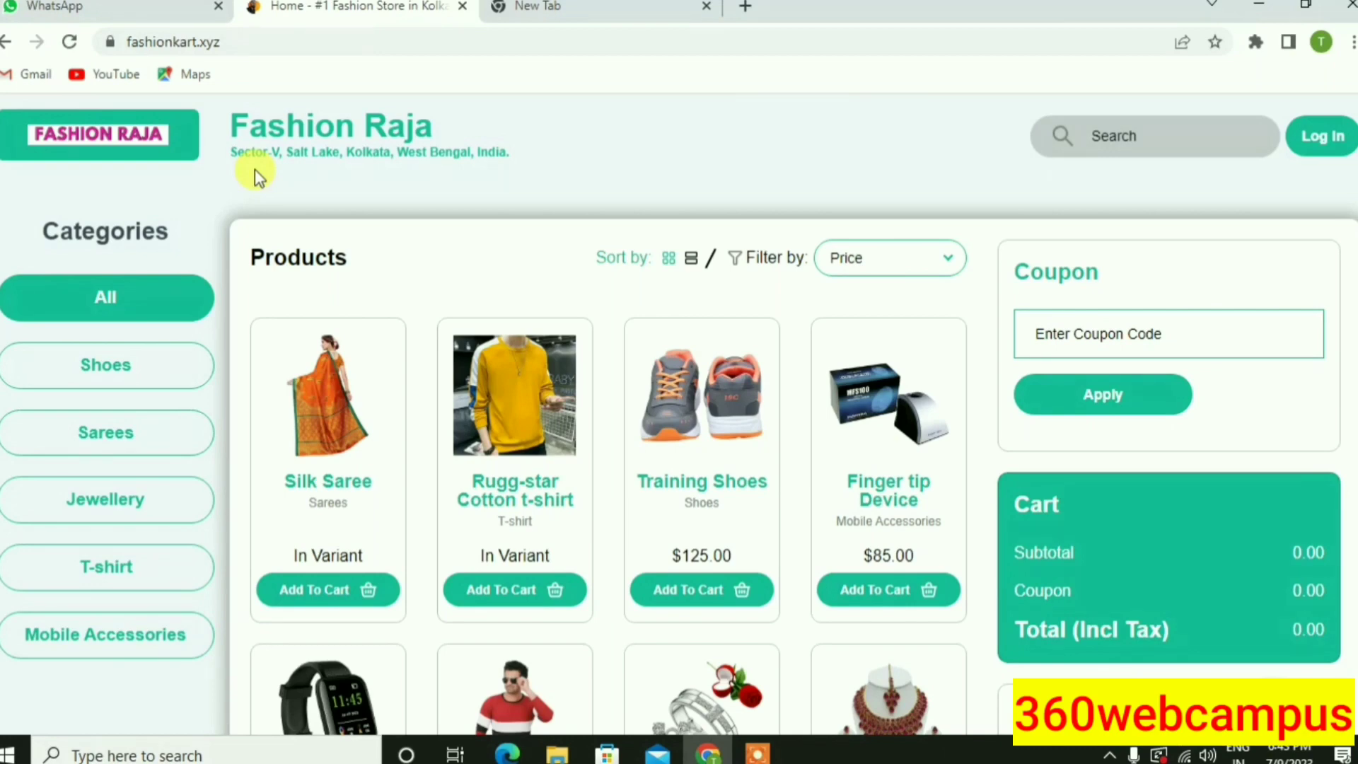
Step: Open the Silk Saree's quick view and look at its second and third product images
mouse_move(373, 346)
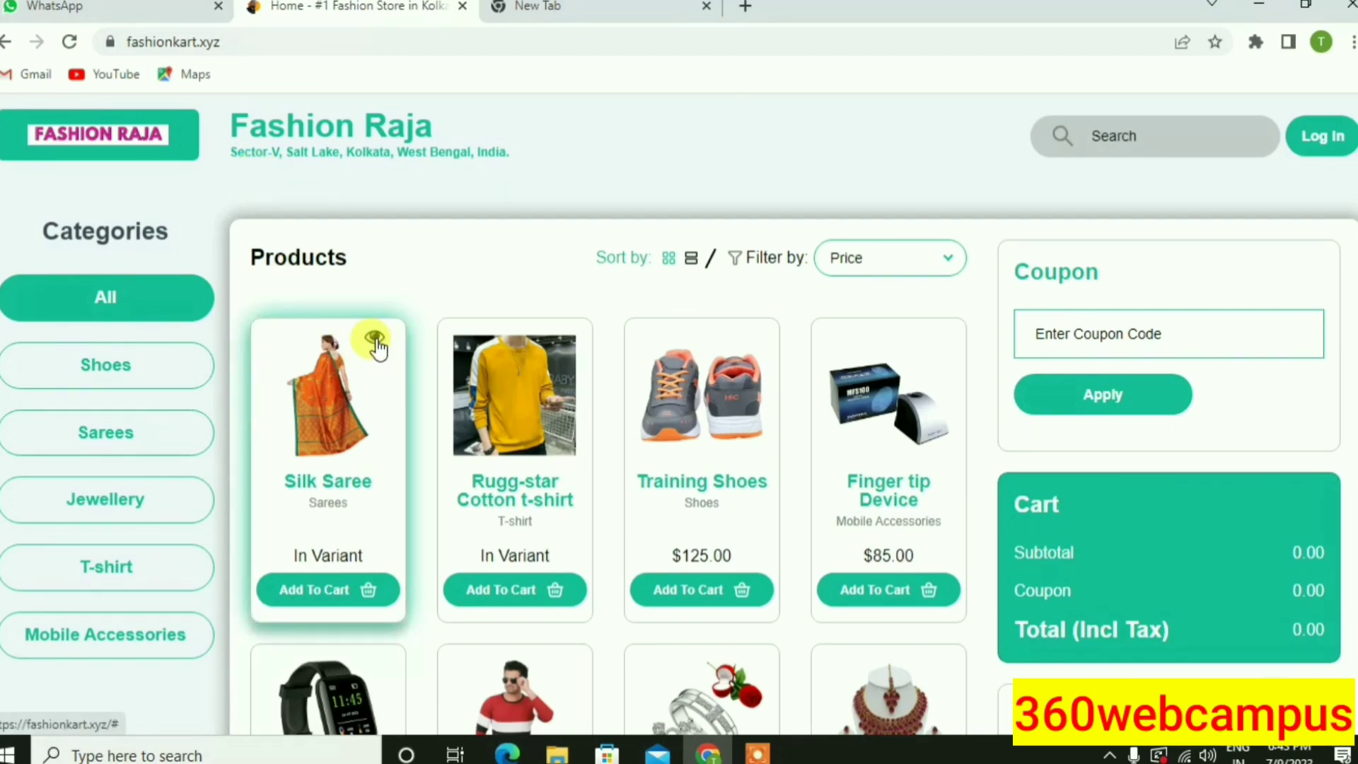
click(376, 355)
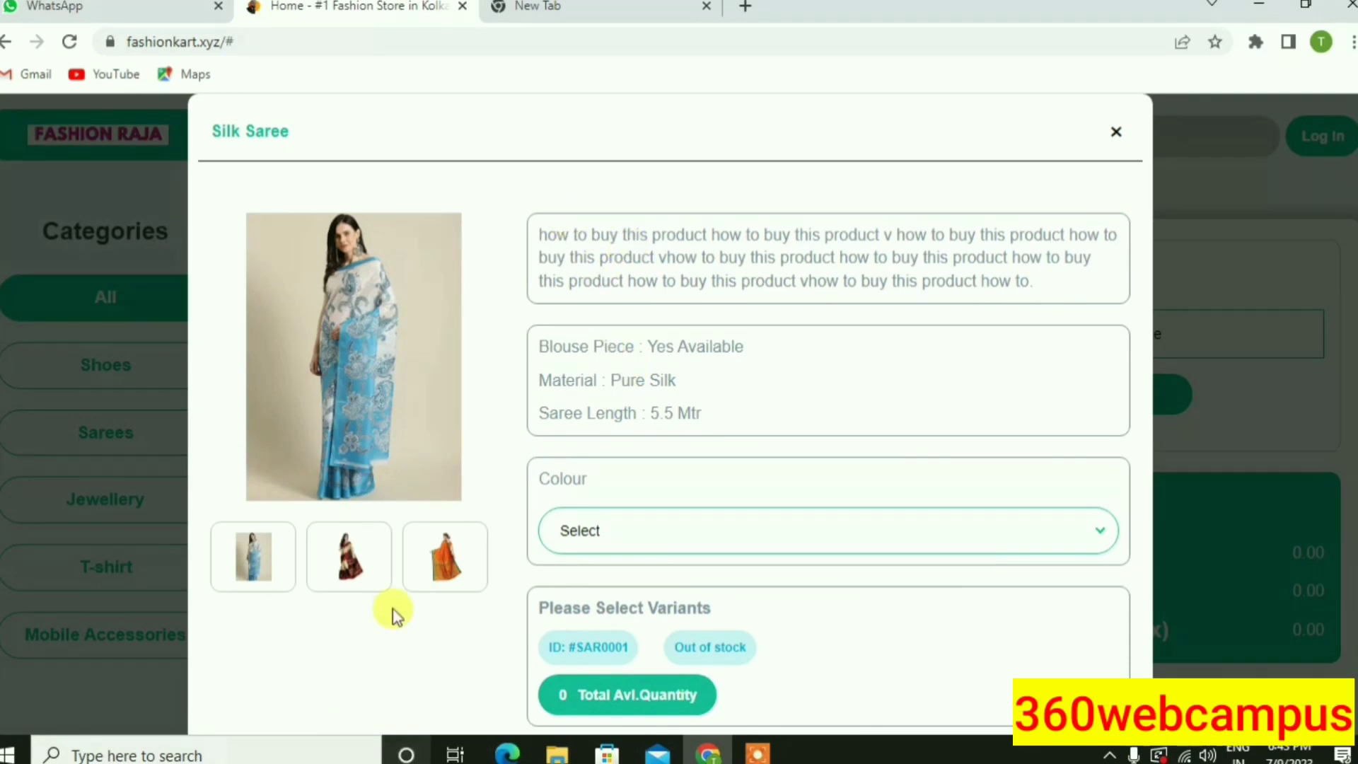
click(349, 553)
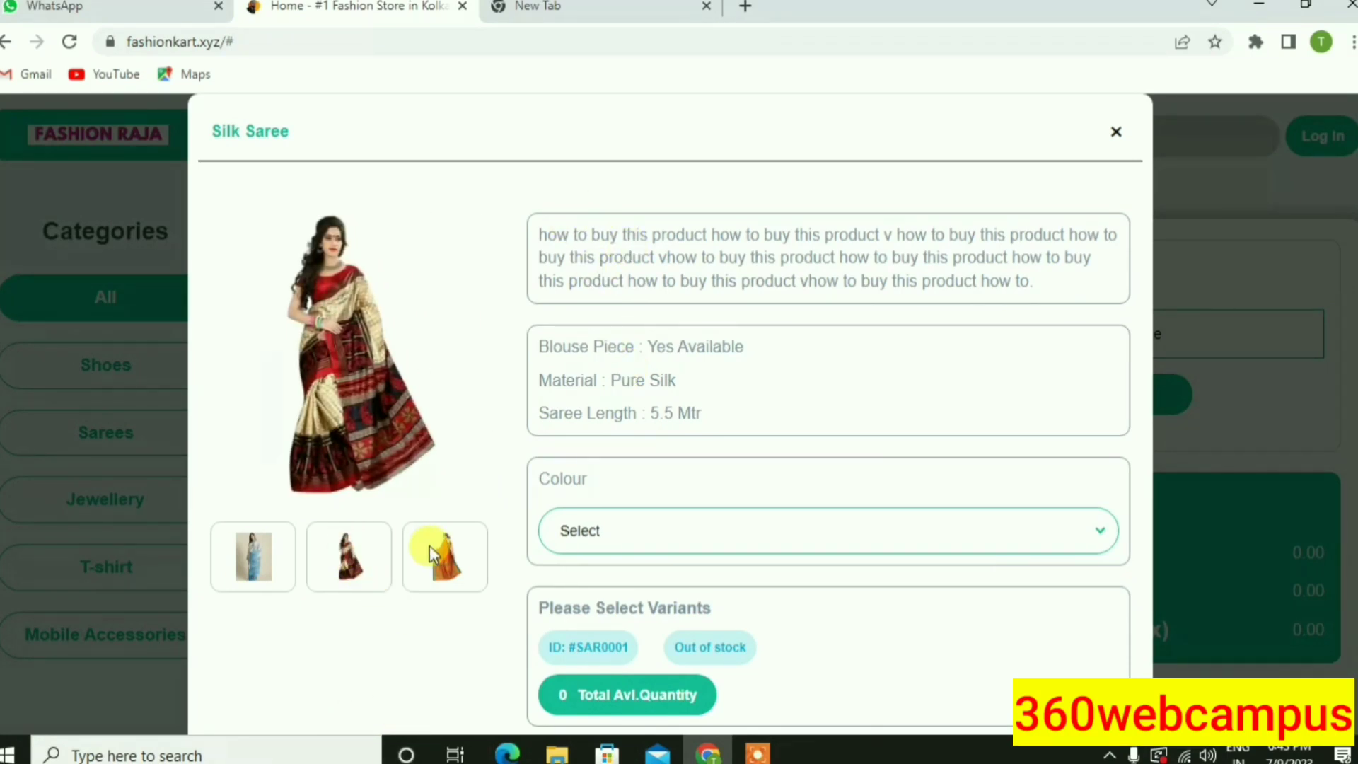
click(431, 546)
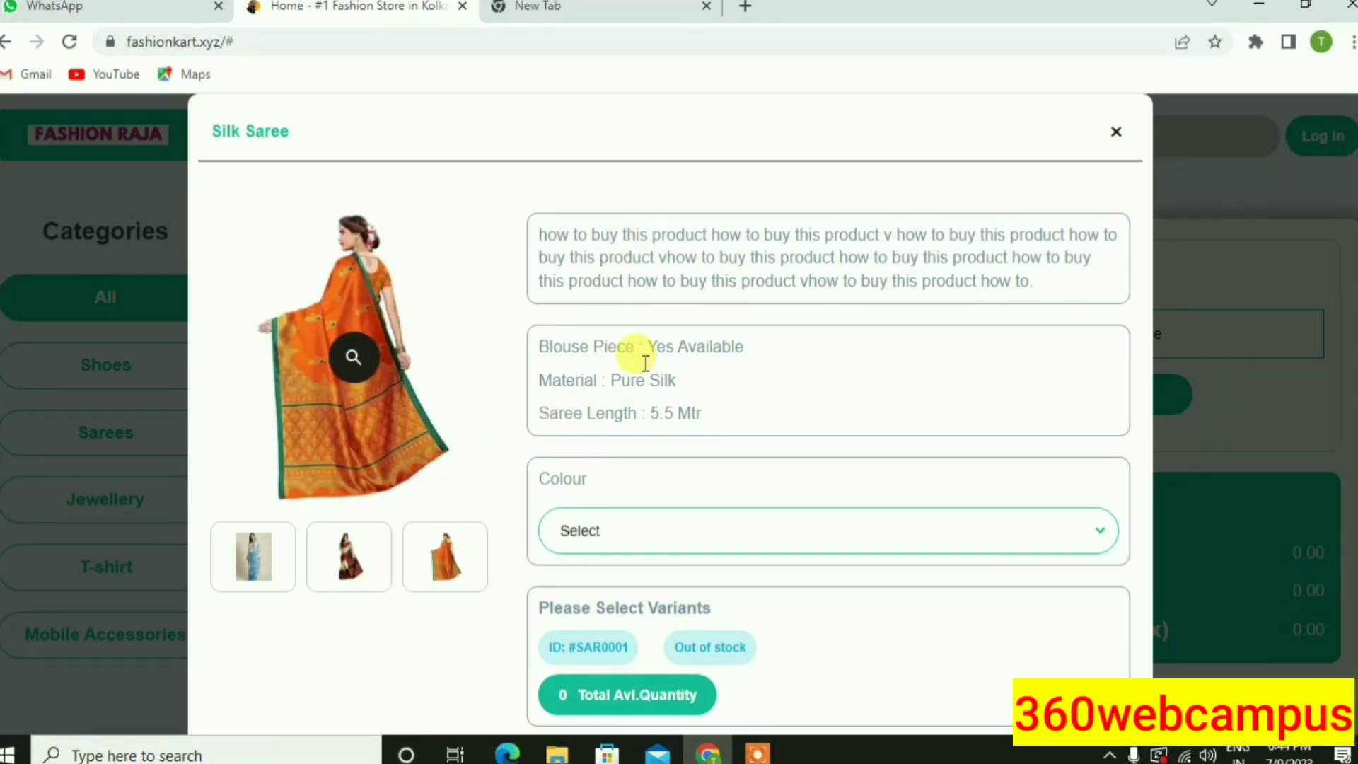
Step: Select the Red and then the Black colour variant of the Silk Saree to compare their price and stock
scroll(843, 377, down, 2)
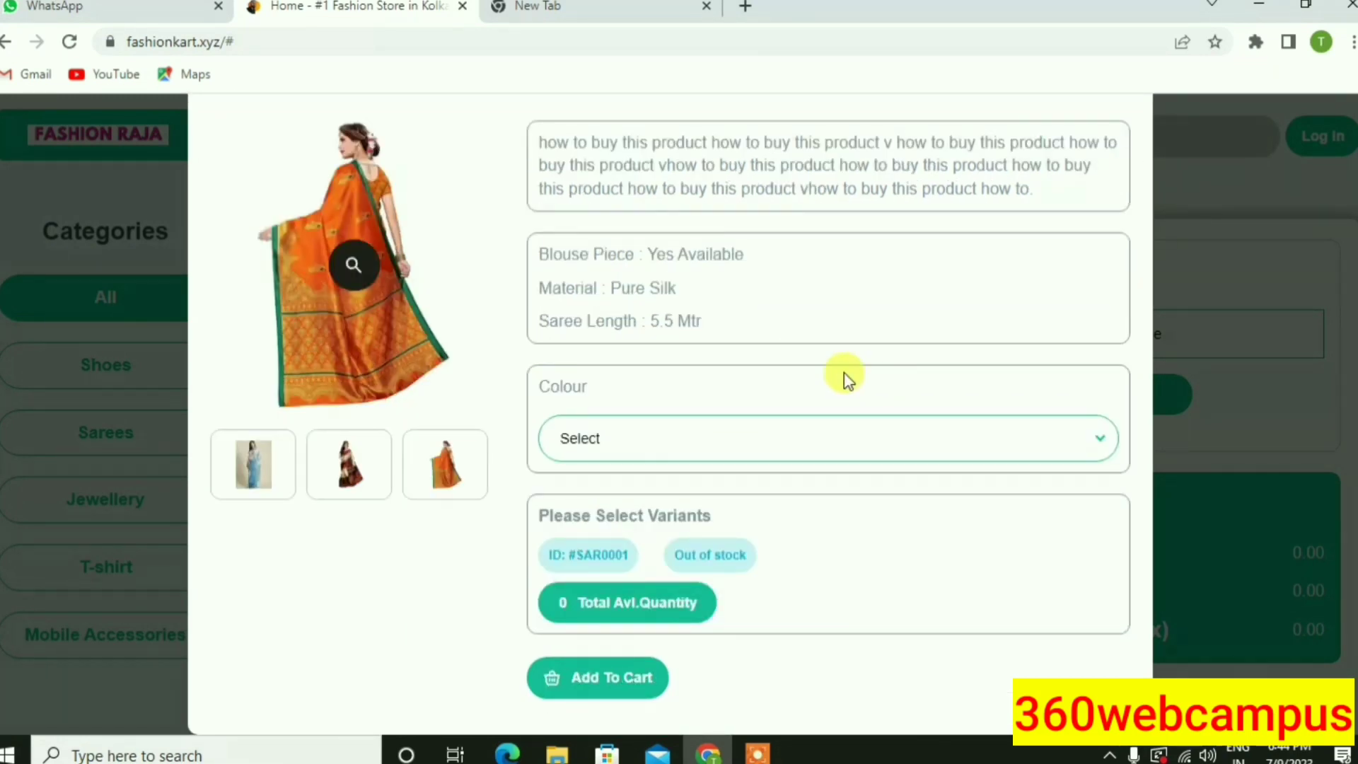
click(996, 450)
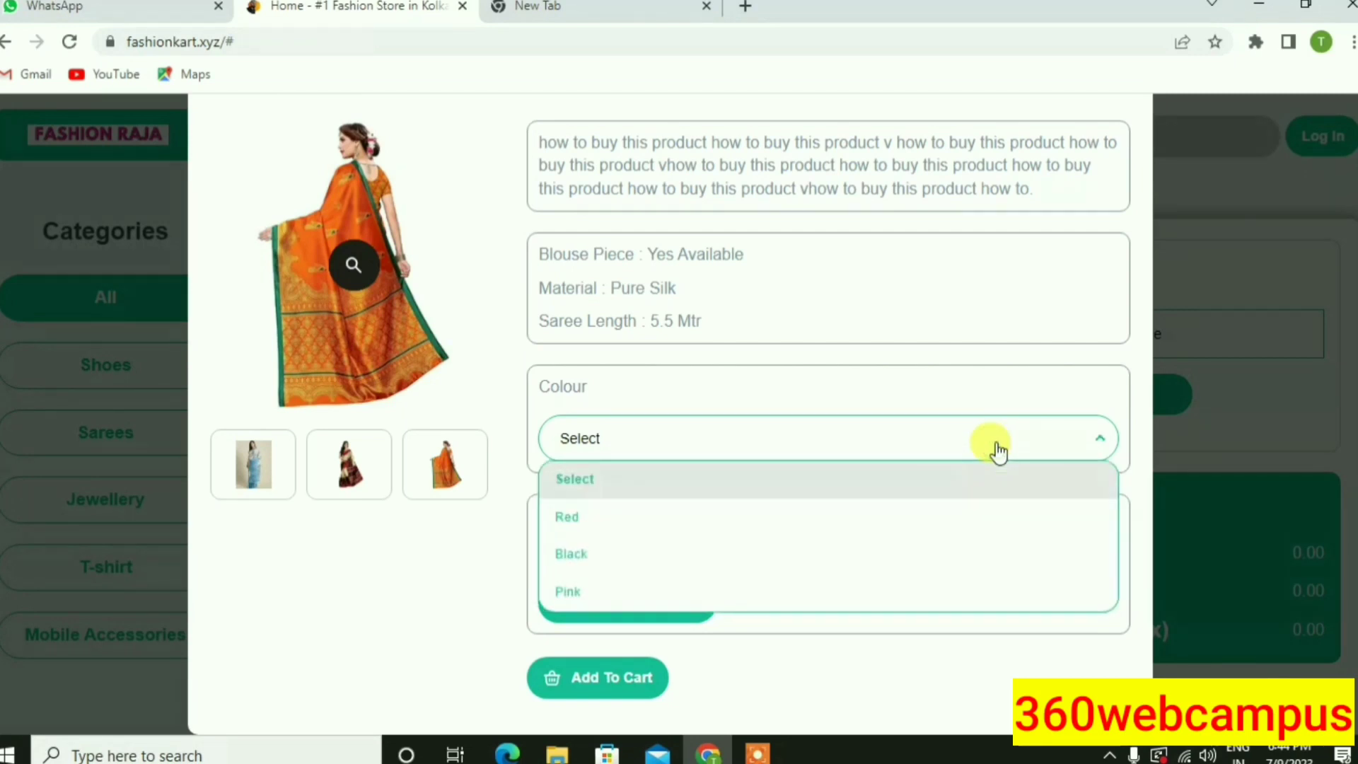
click(603, 529)
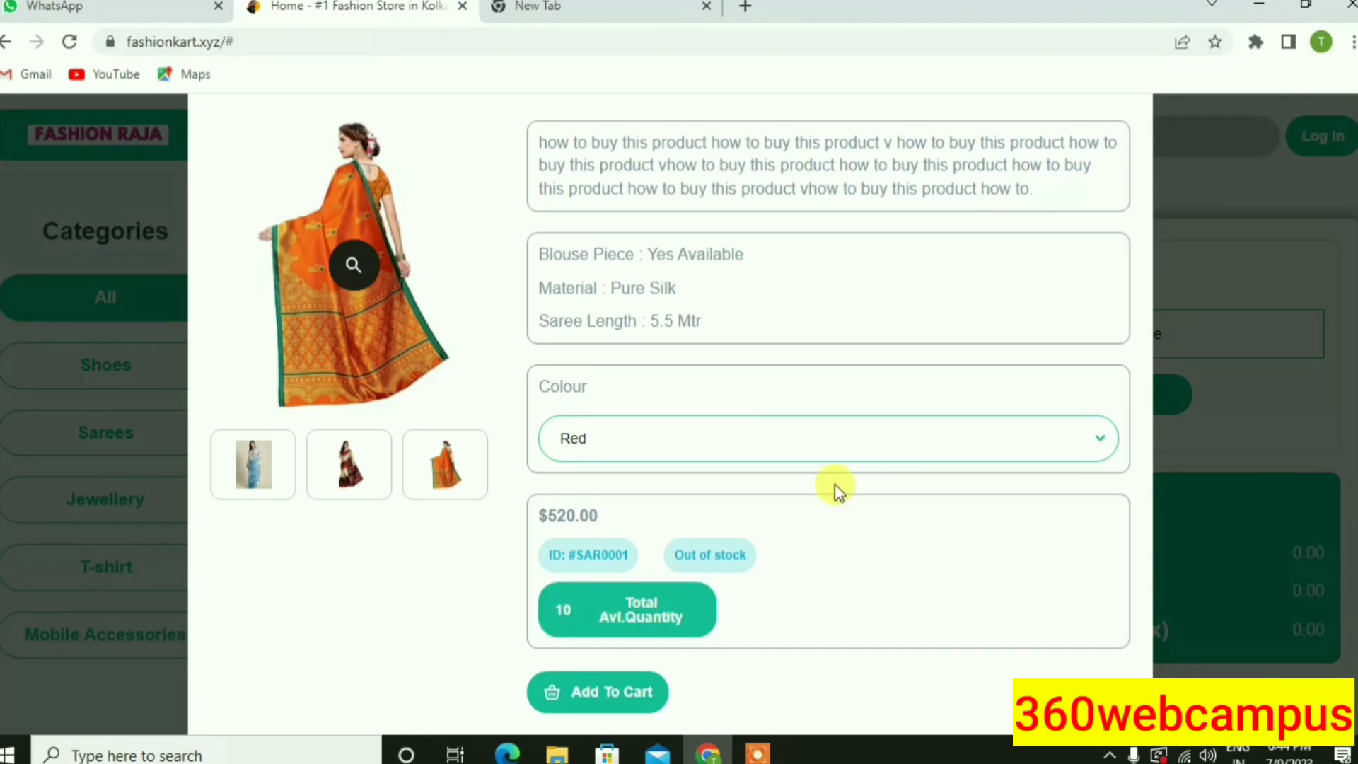
click(846, 453)
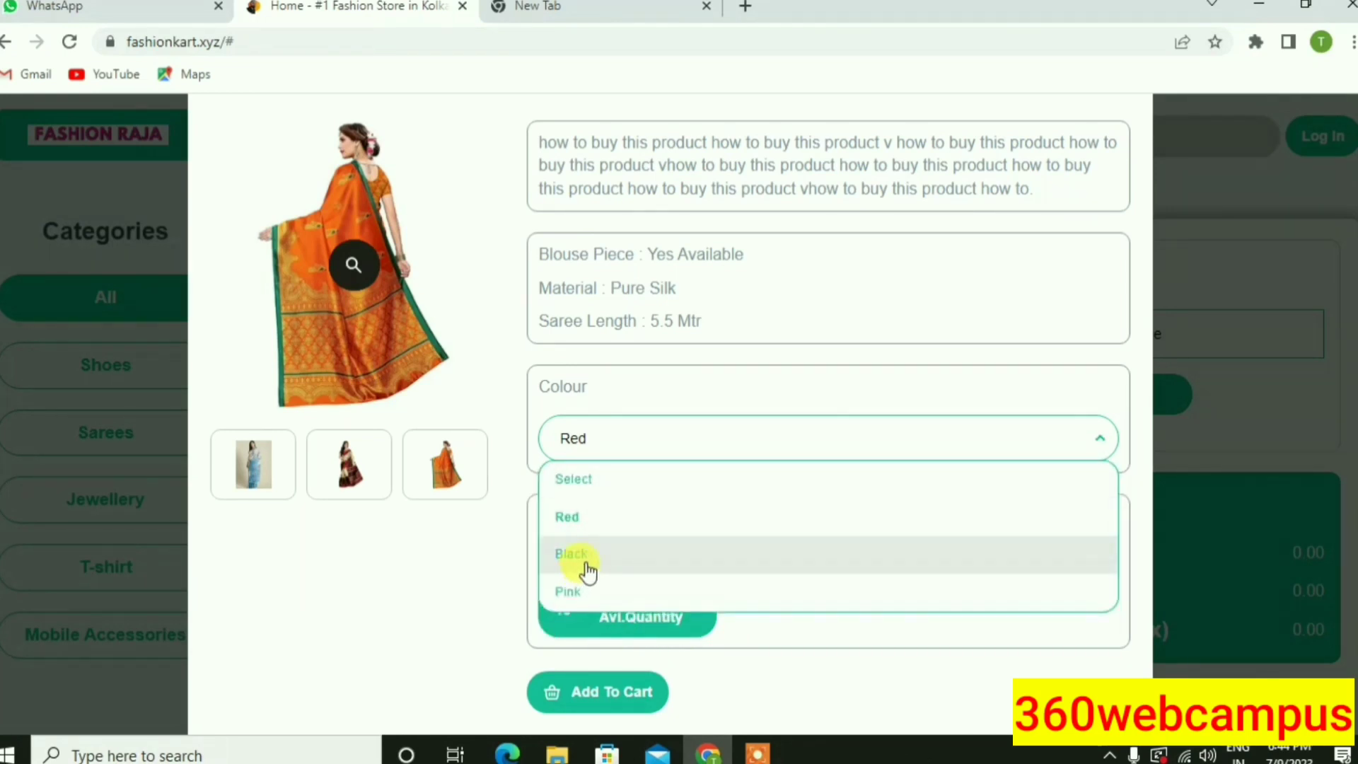
click(586, 555)
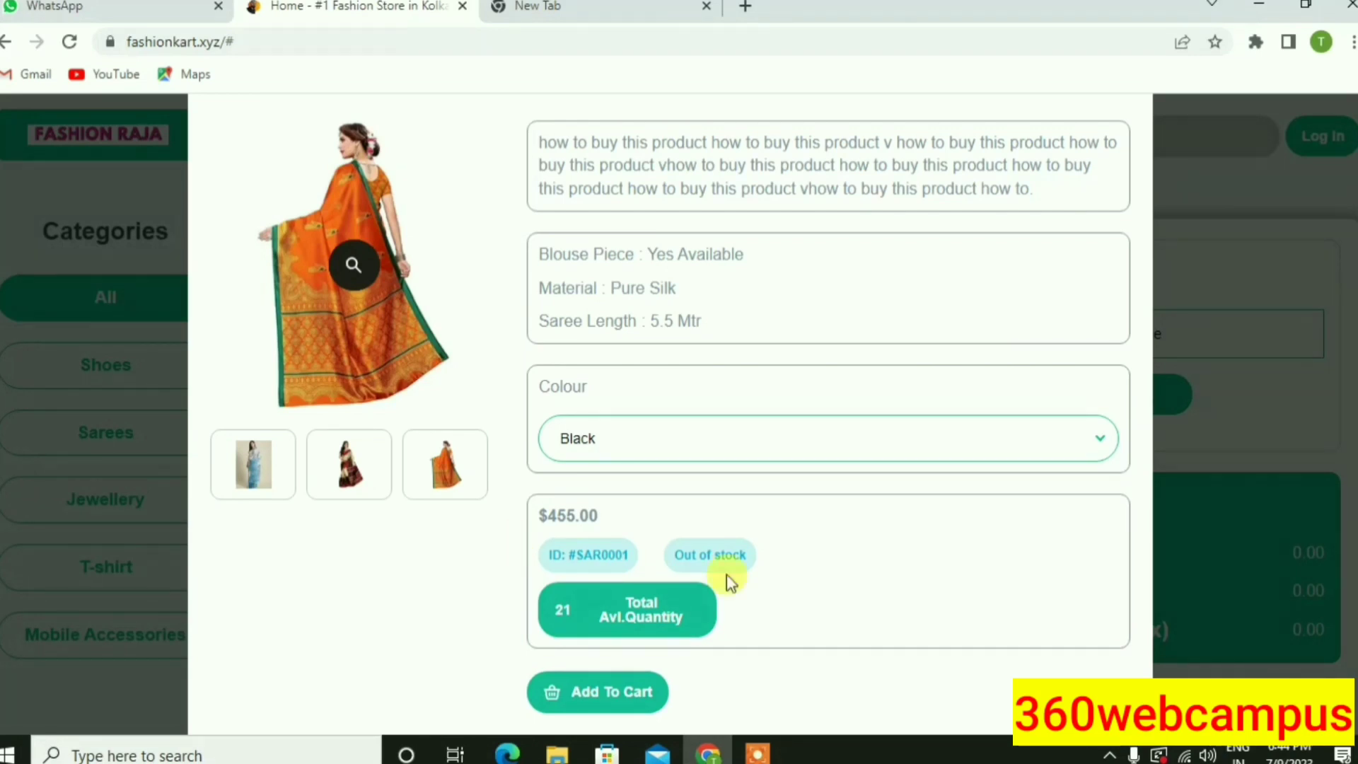
scroll(722, 329, up, 2)
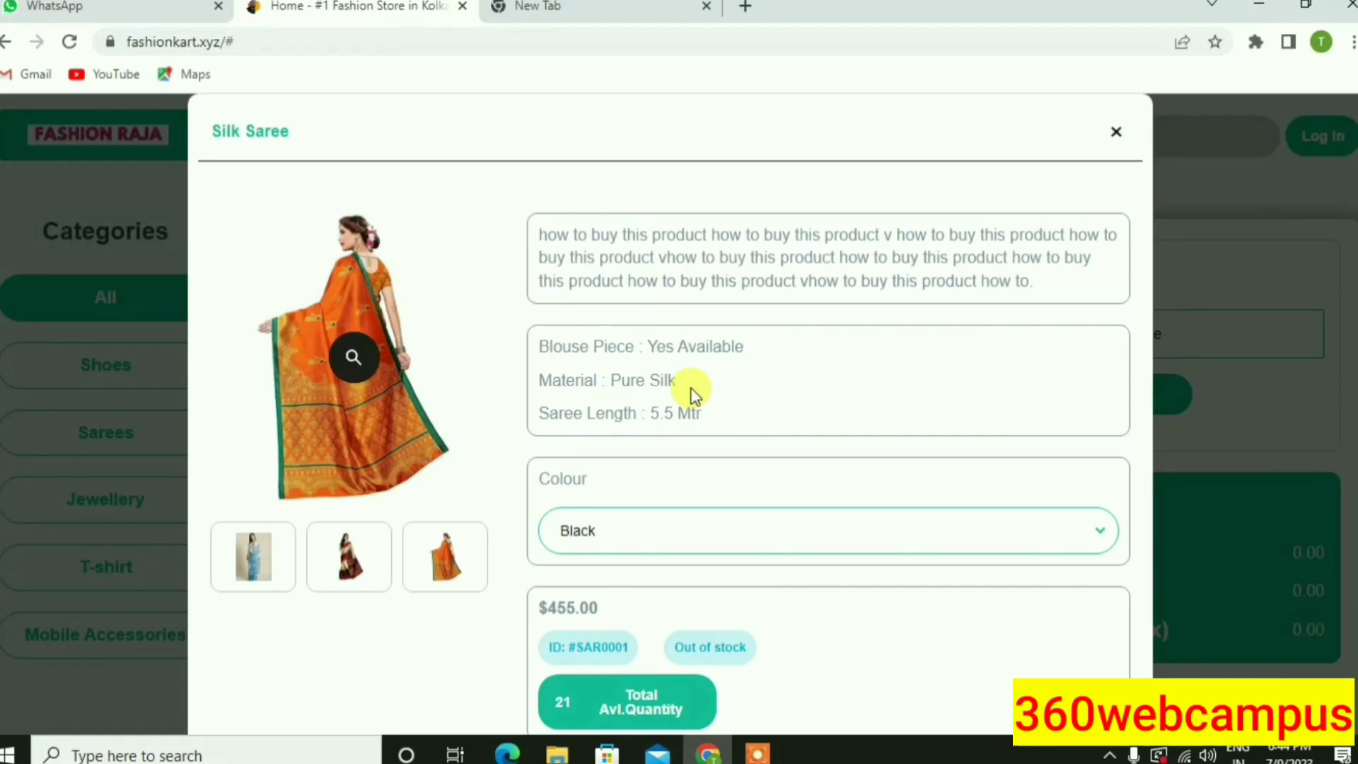
Step: Return to the Fashion Raja store's home page and look through the product list and delivery details
click(130, 142)
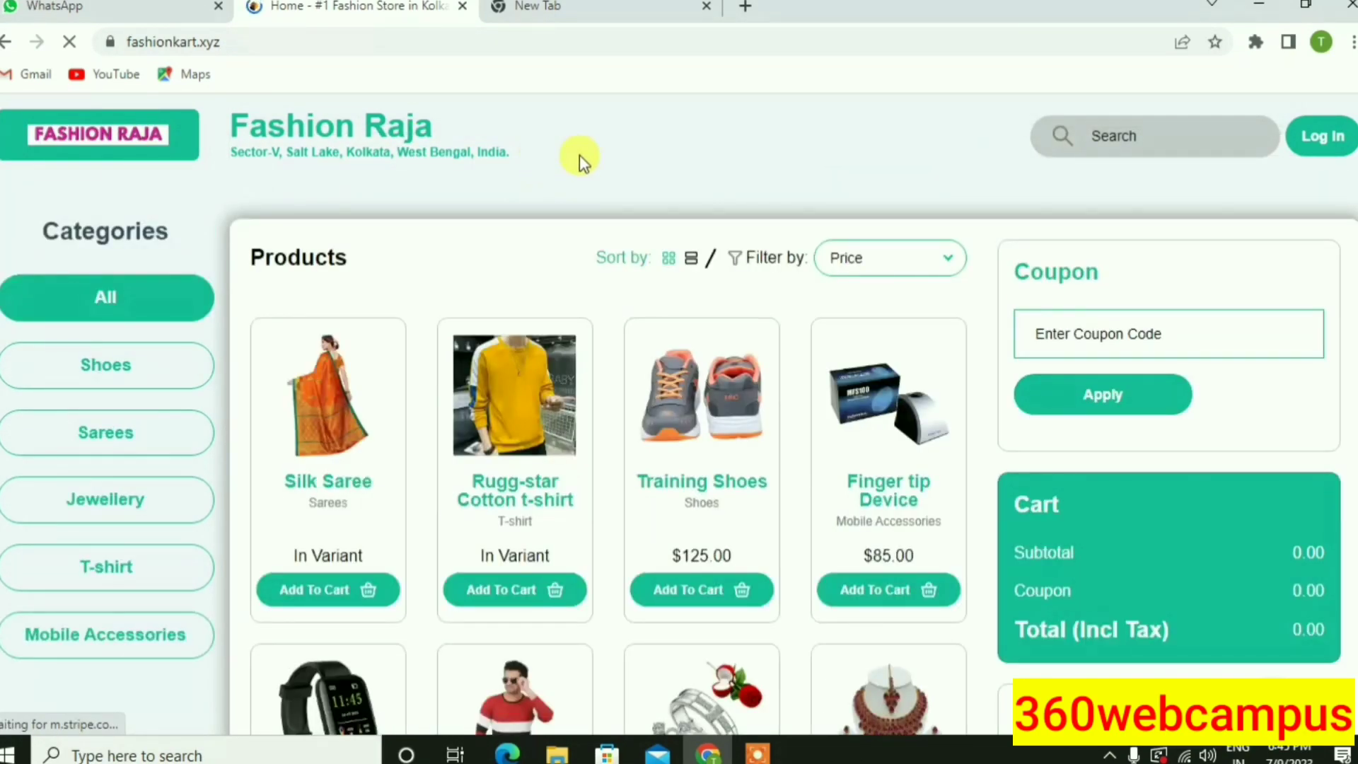
scroll(556, 228, down, 7)
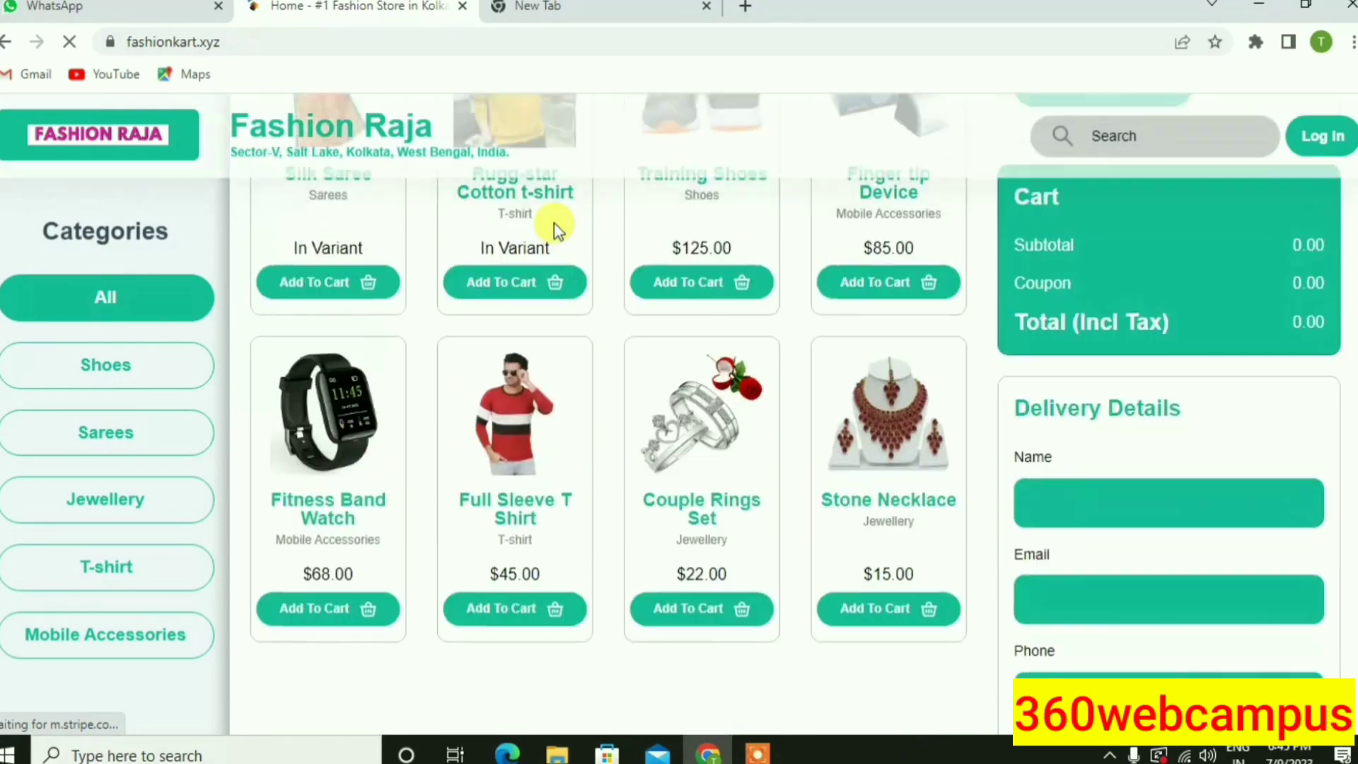
scroll(597, 261, up, 8)
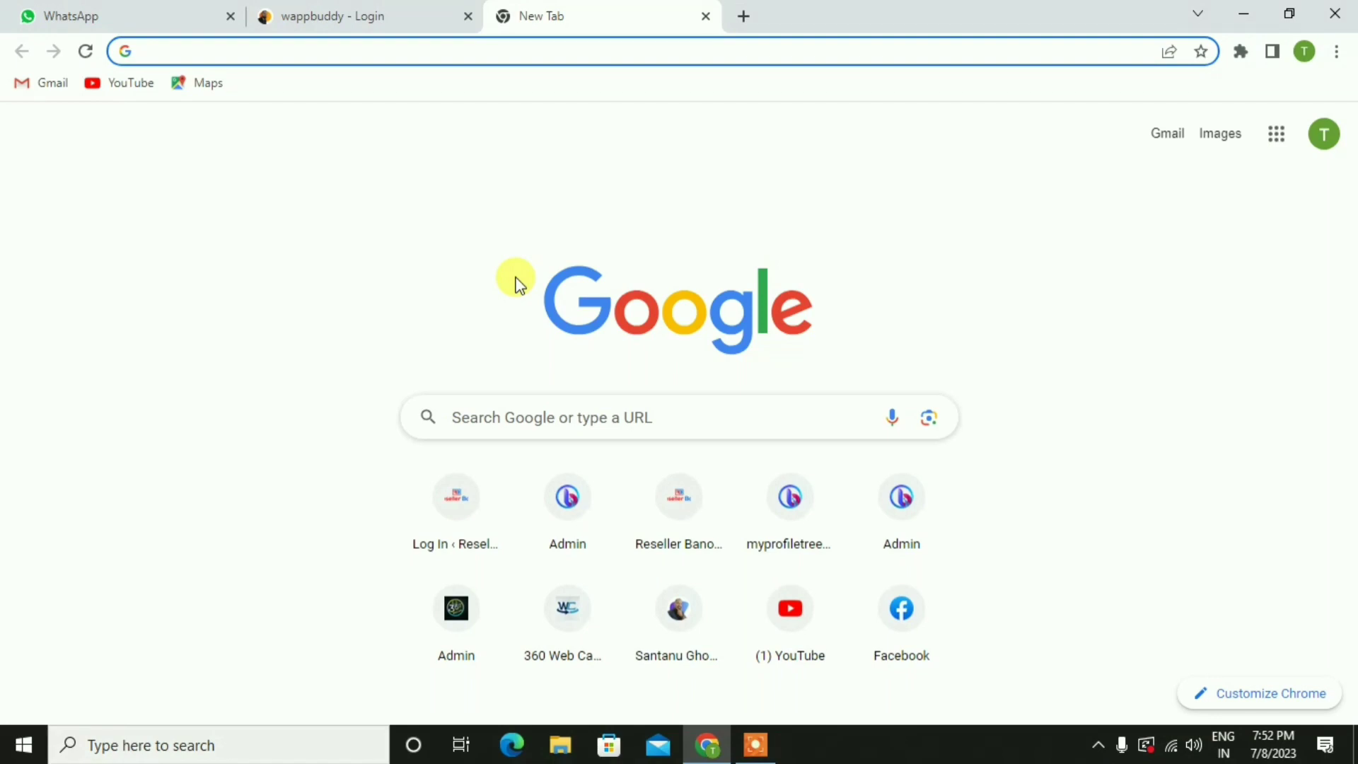
Step: Load wappbuddy.com in the new browser tab to reach its login page
text(wappbuddy.com)
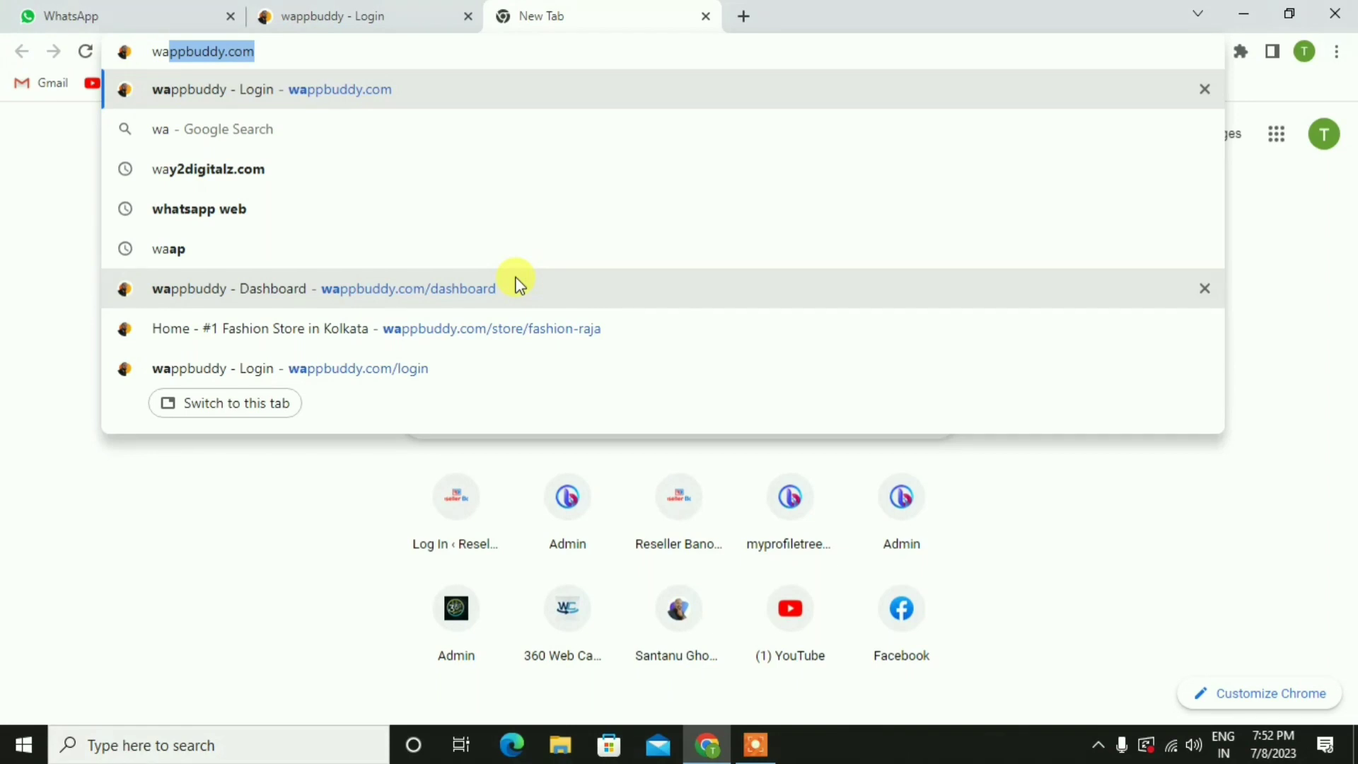
key(Return)
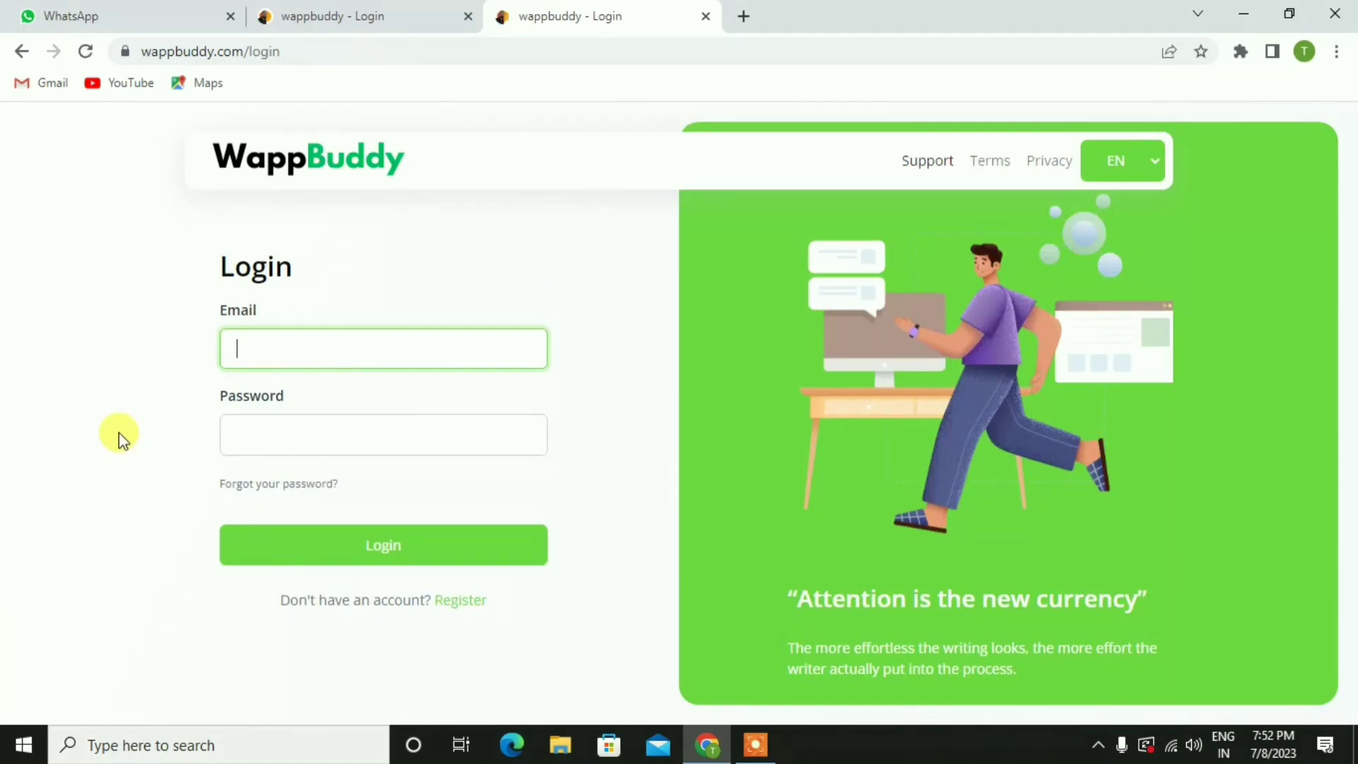
click(134, 437)
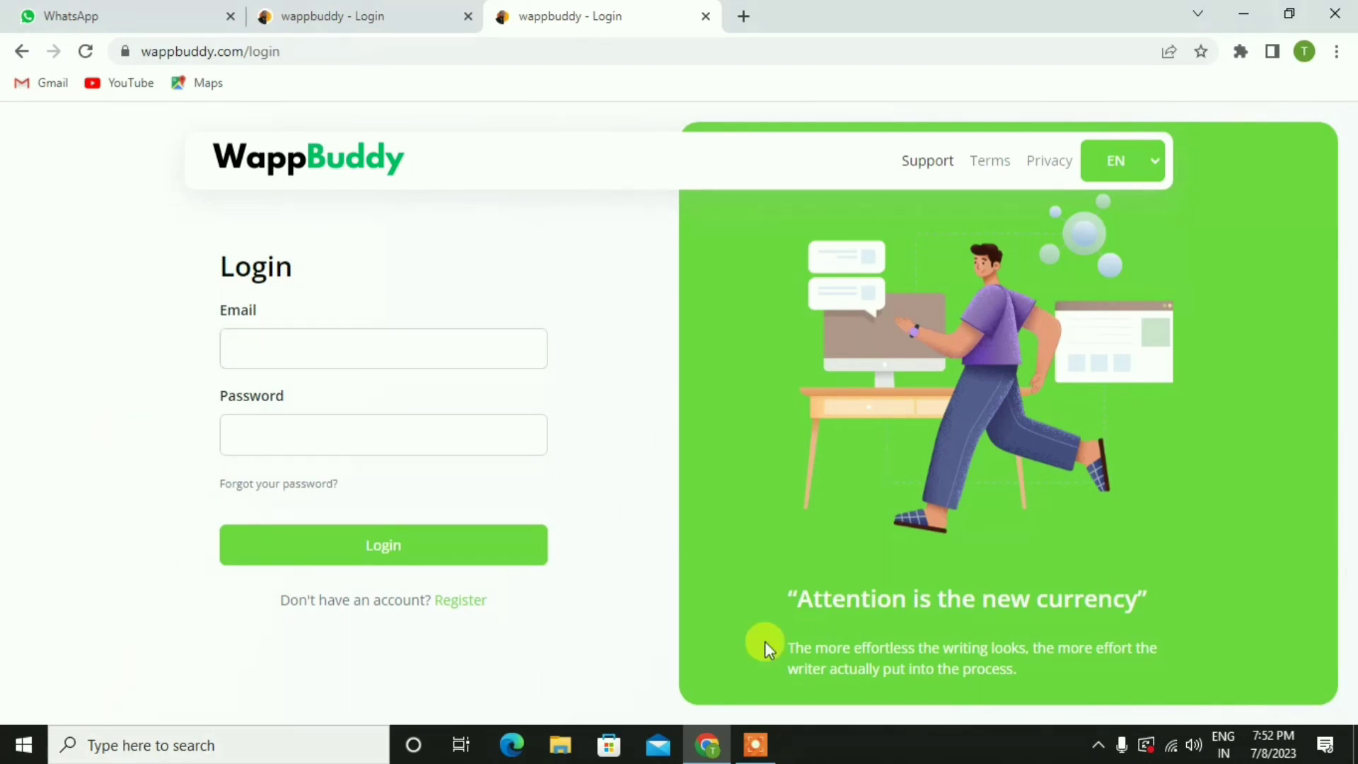
Step: Open the WappBuddy registration form, review its required fields and return to the sign-in page
click(456, 606)
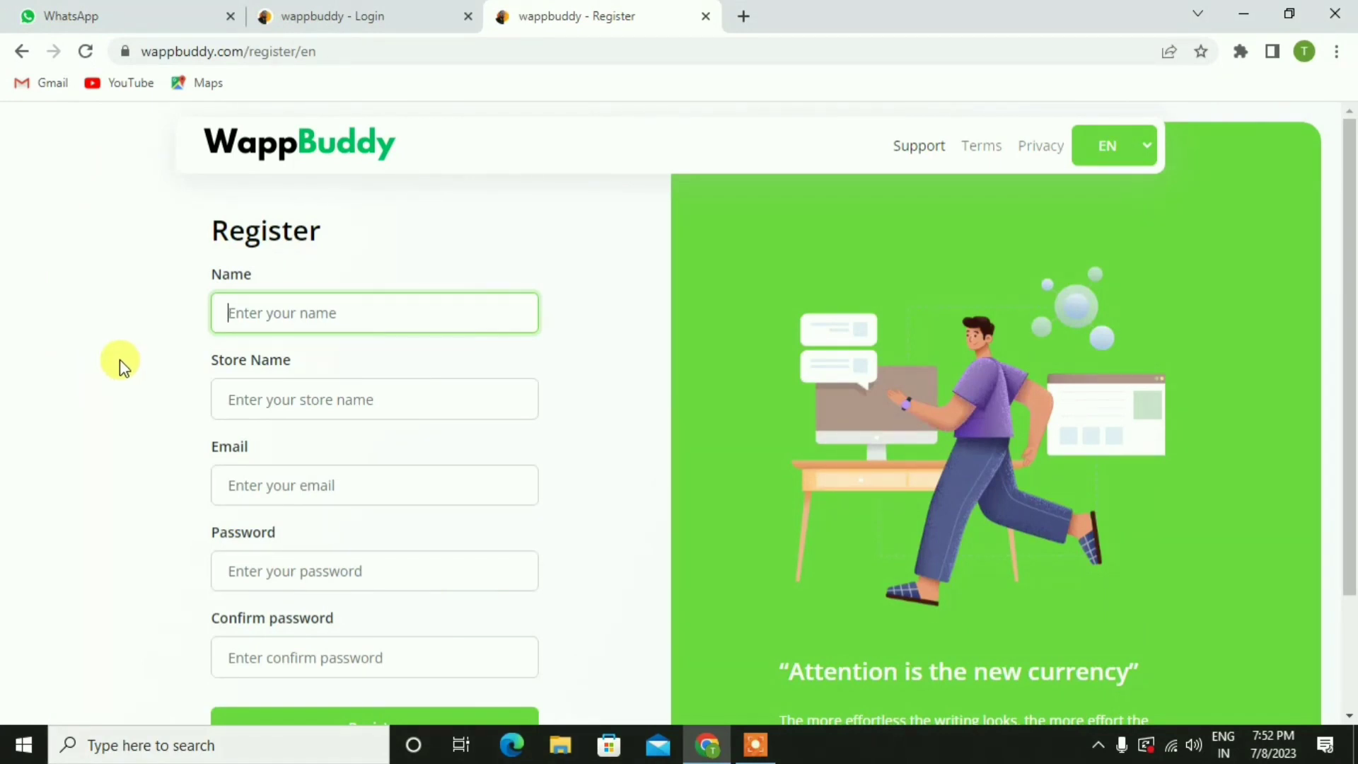
scroll(145, 374, down, 1)
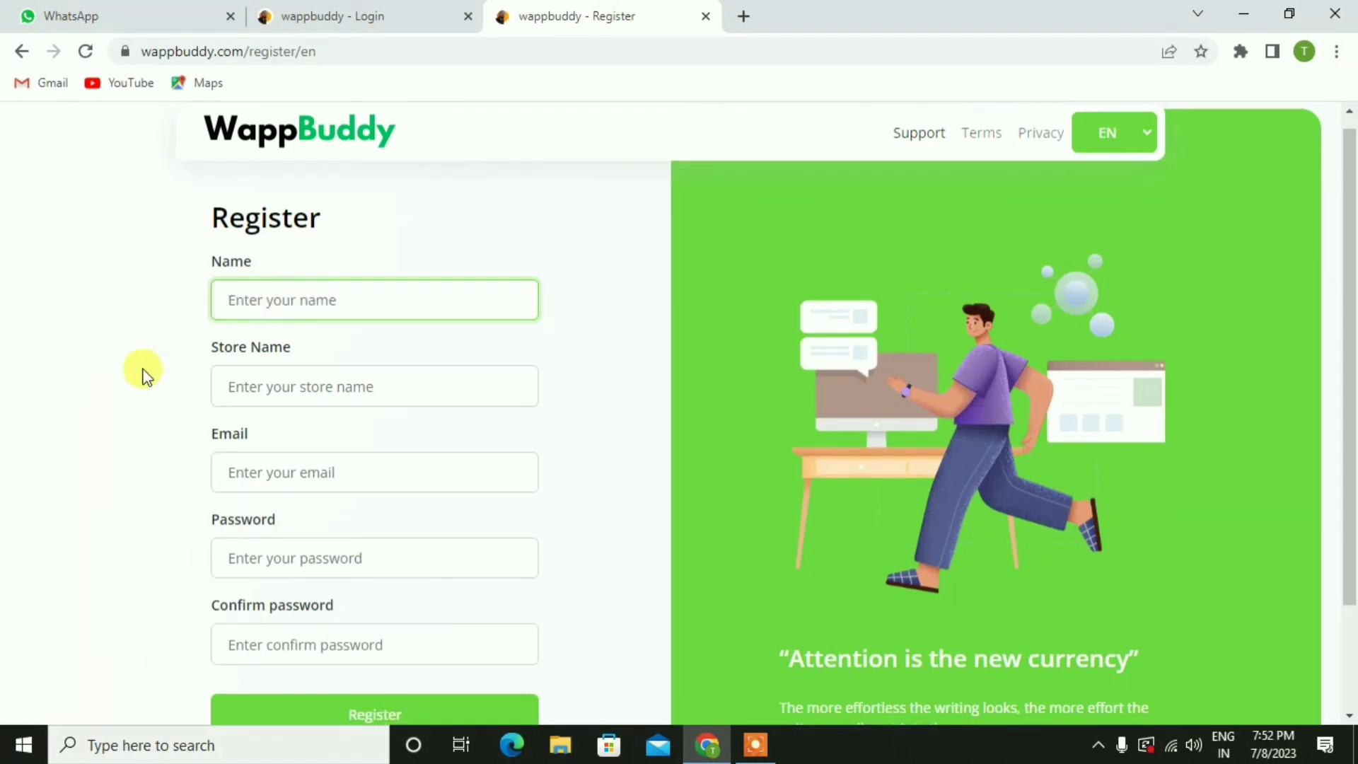
scroll(145, 373, down, 2)
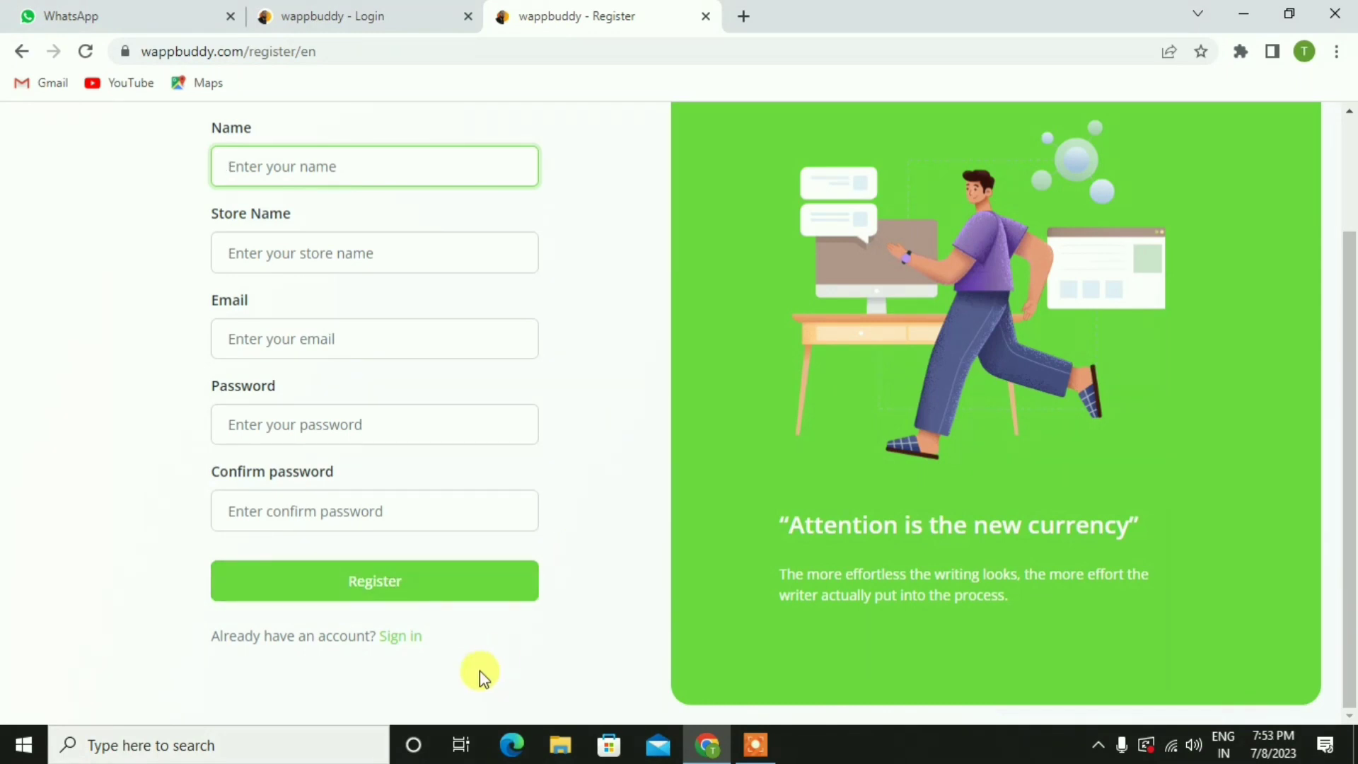
click(406, 638)
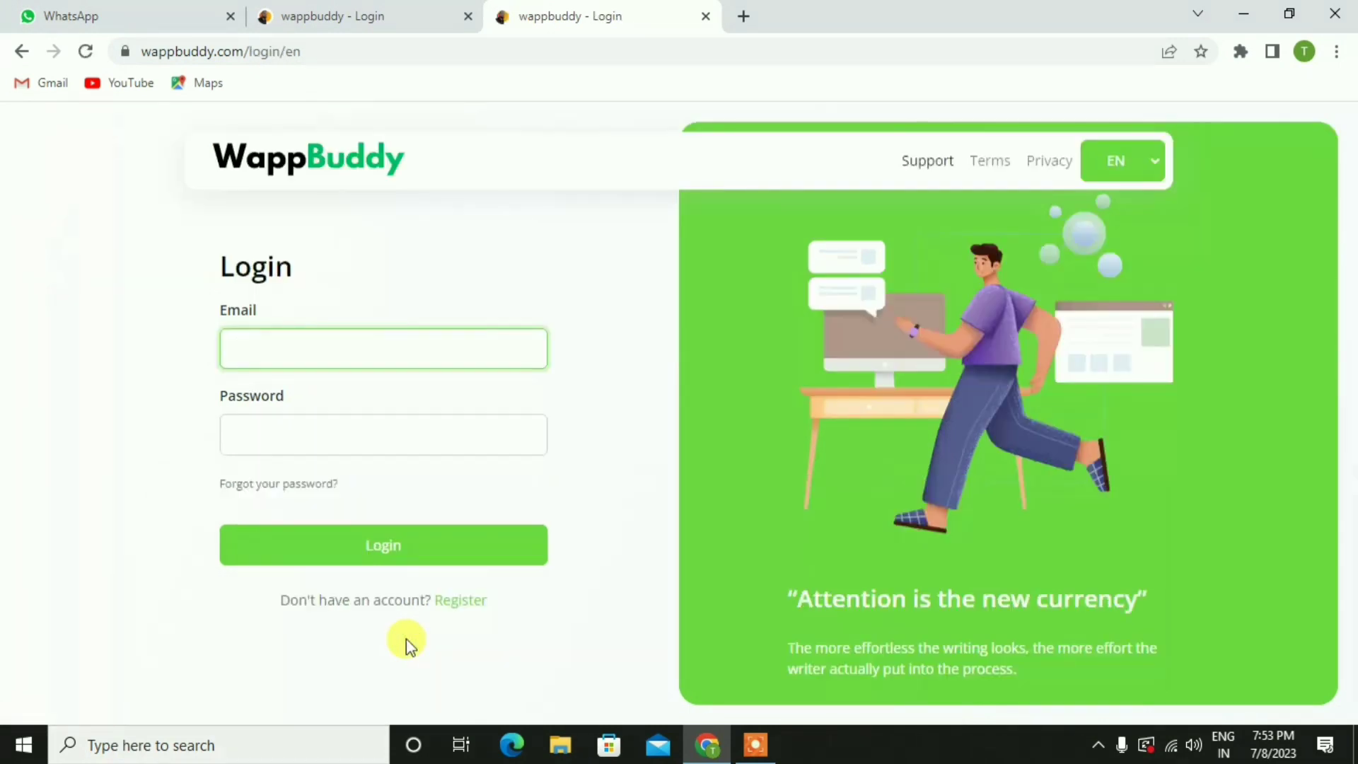
Step: Log in to WappBuddy with the saved account email and the account password
click(263, 336)
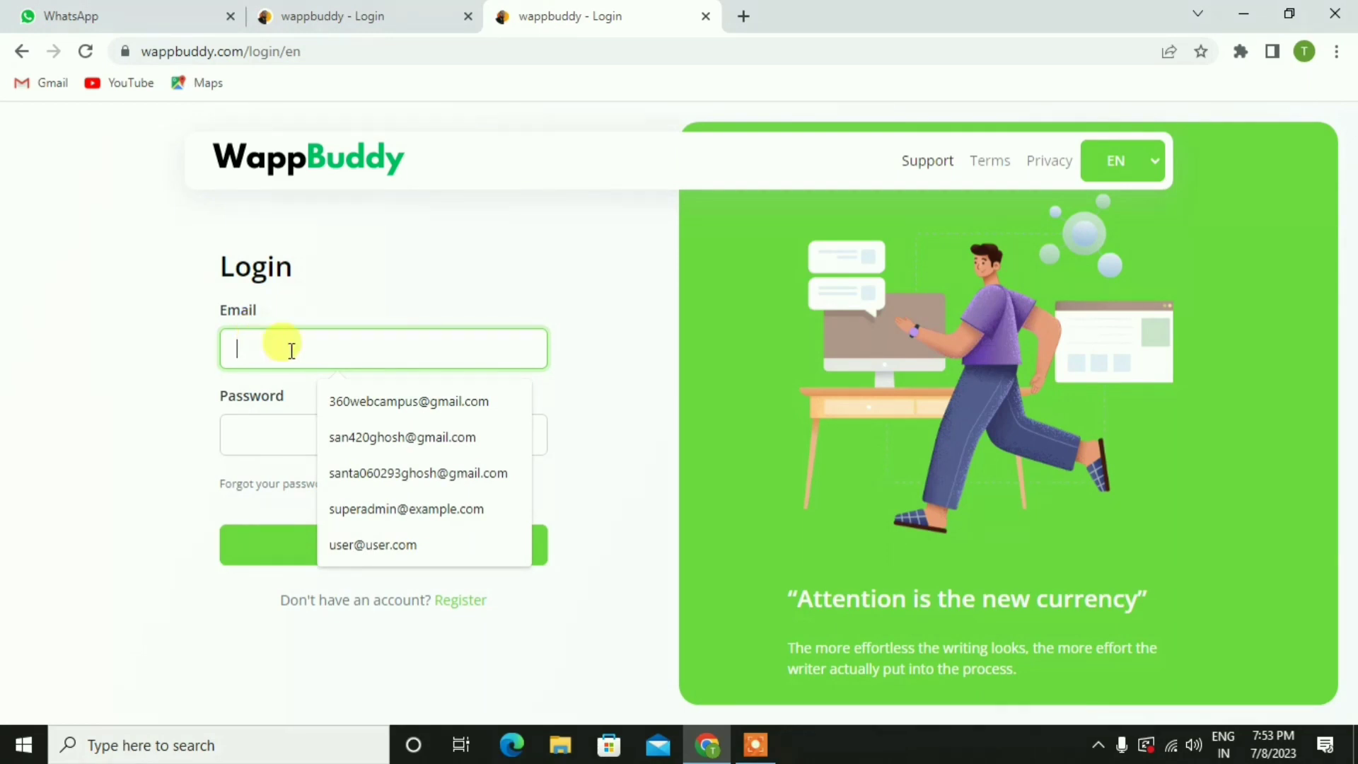
click(389, 401)
click(342, 435)
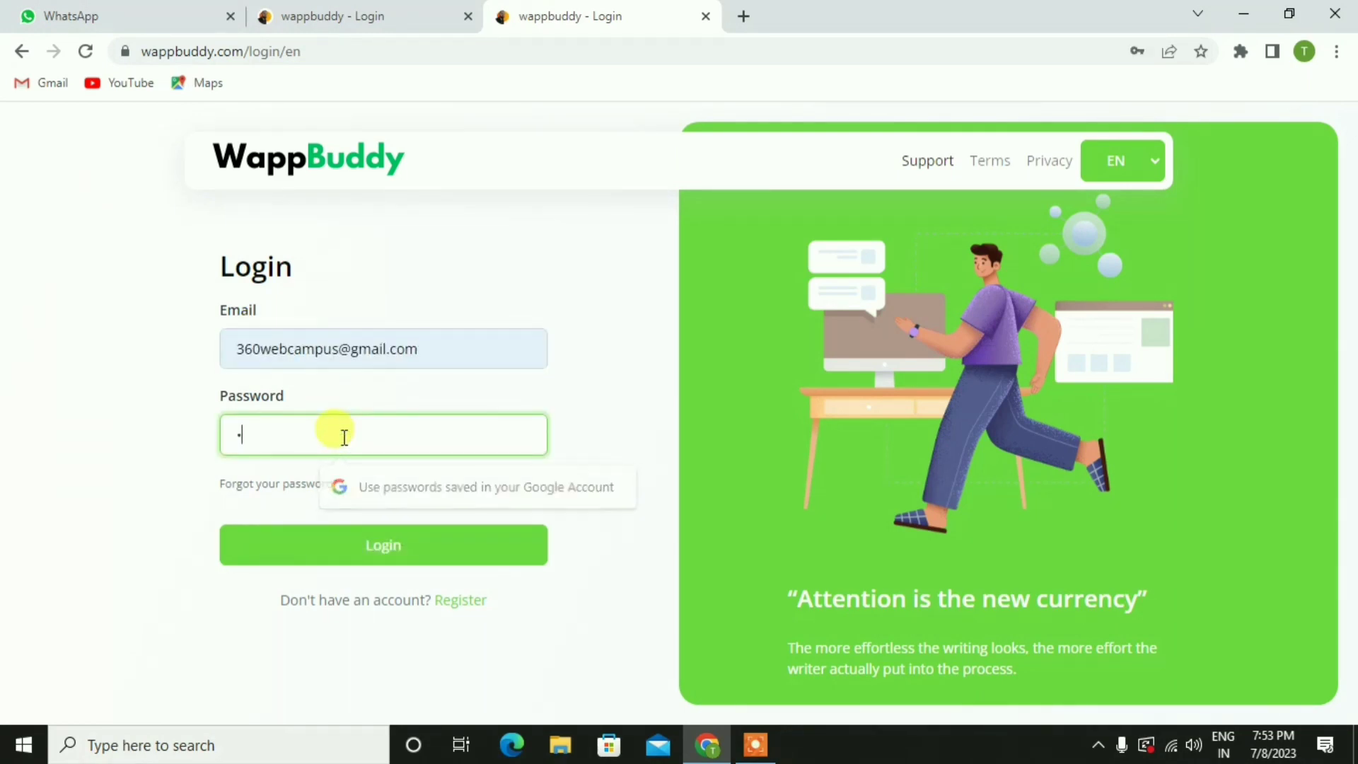
text(******)
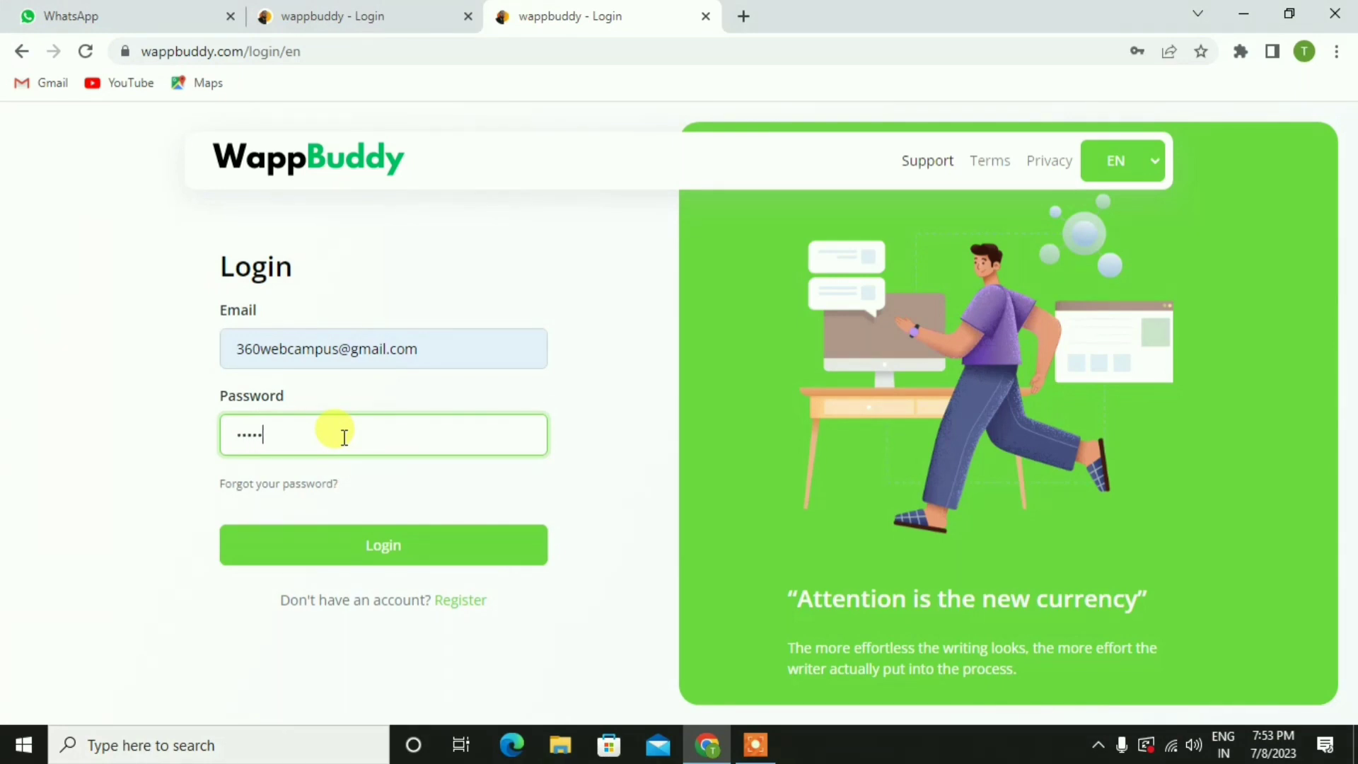
text(***)
click(392, 548)
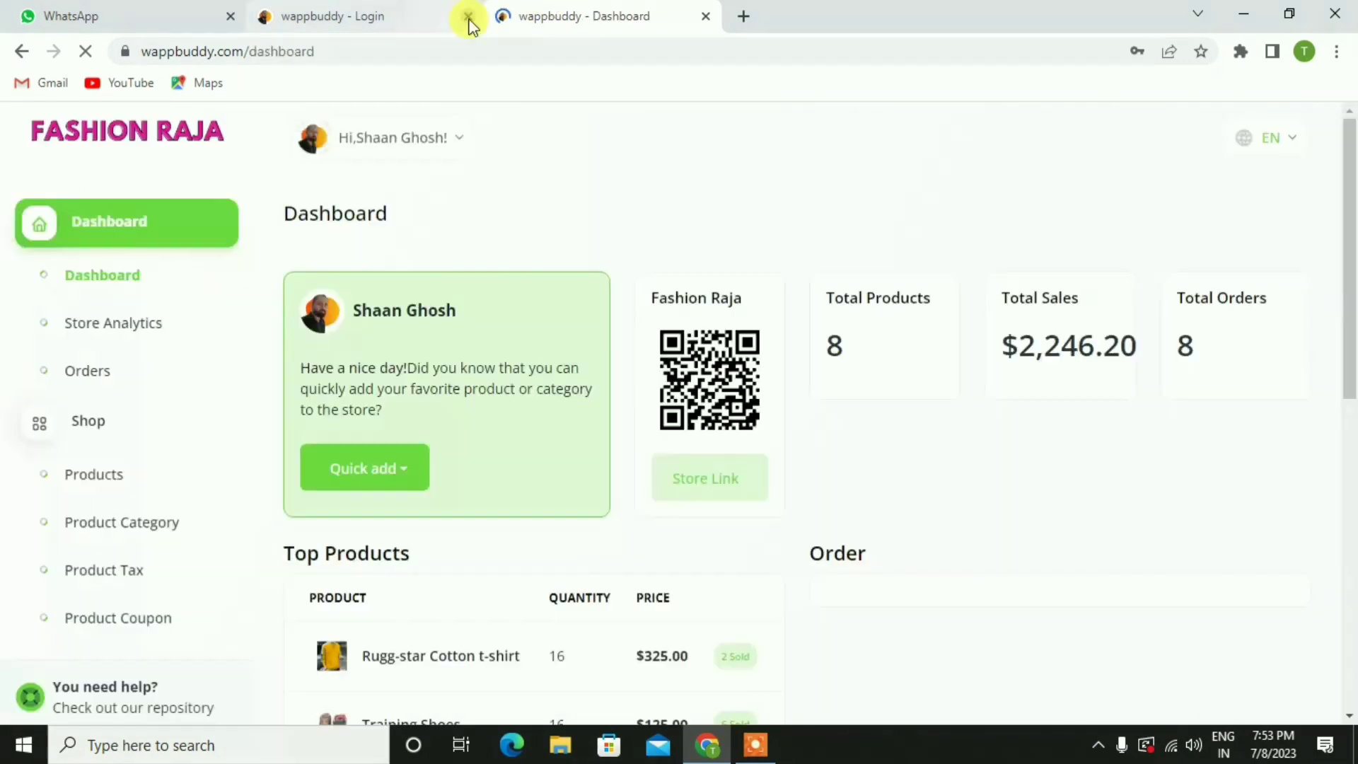
Step: Close the duplicate WappBuddy login tab and open the Fashion Raja storefront from the dashboard
click(468, 17)
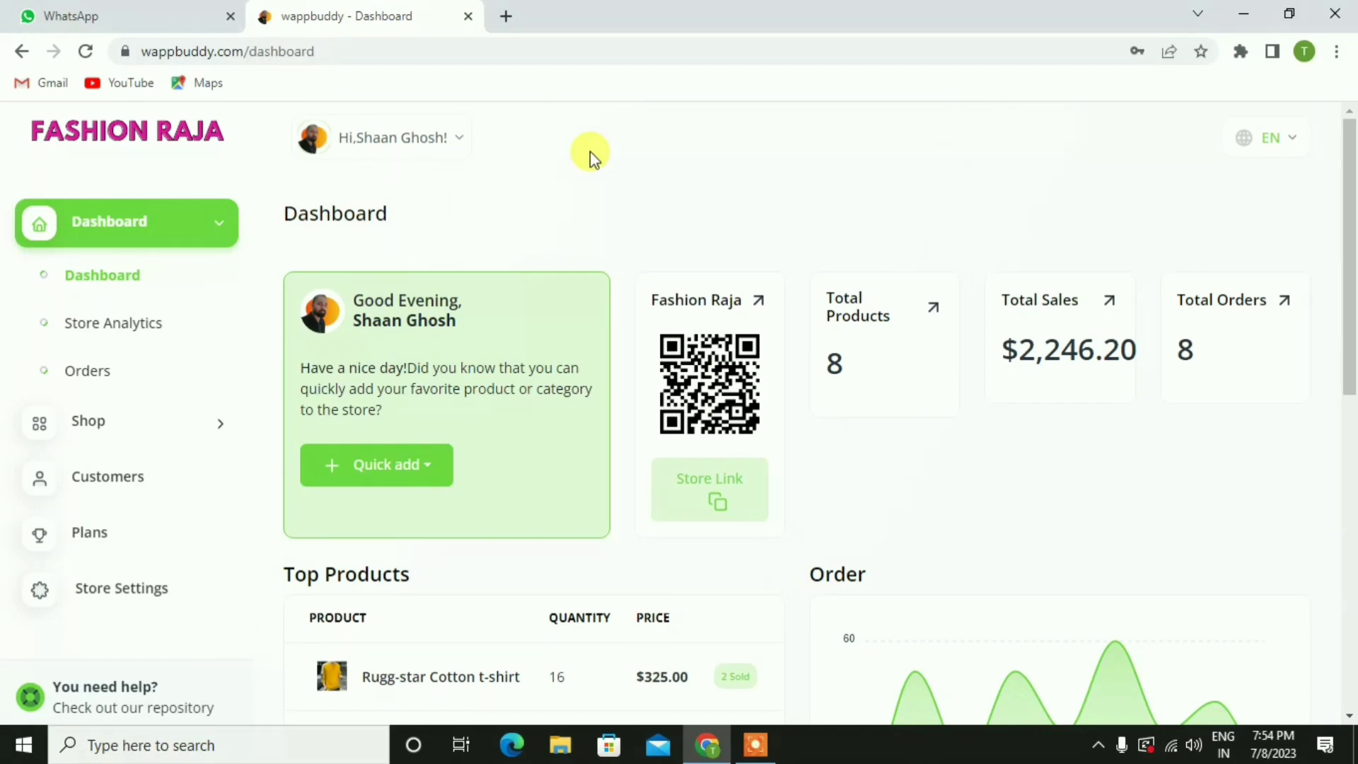
click(635, 300)
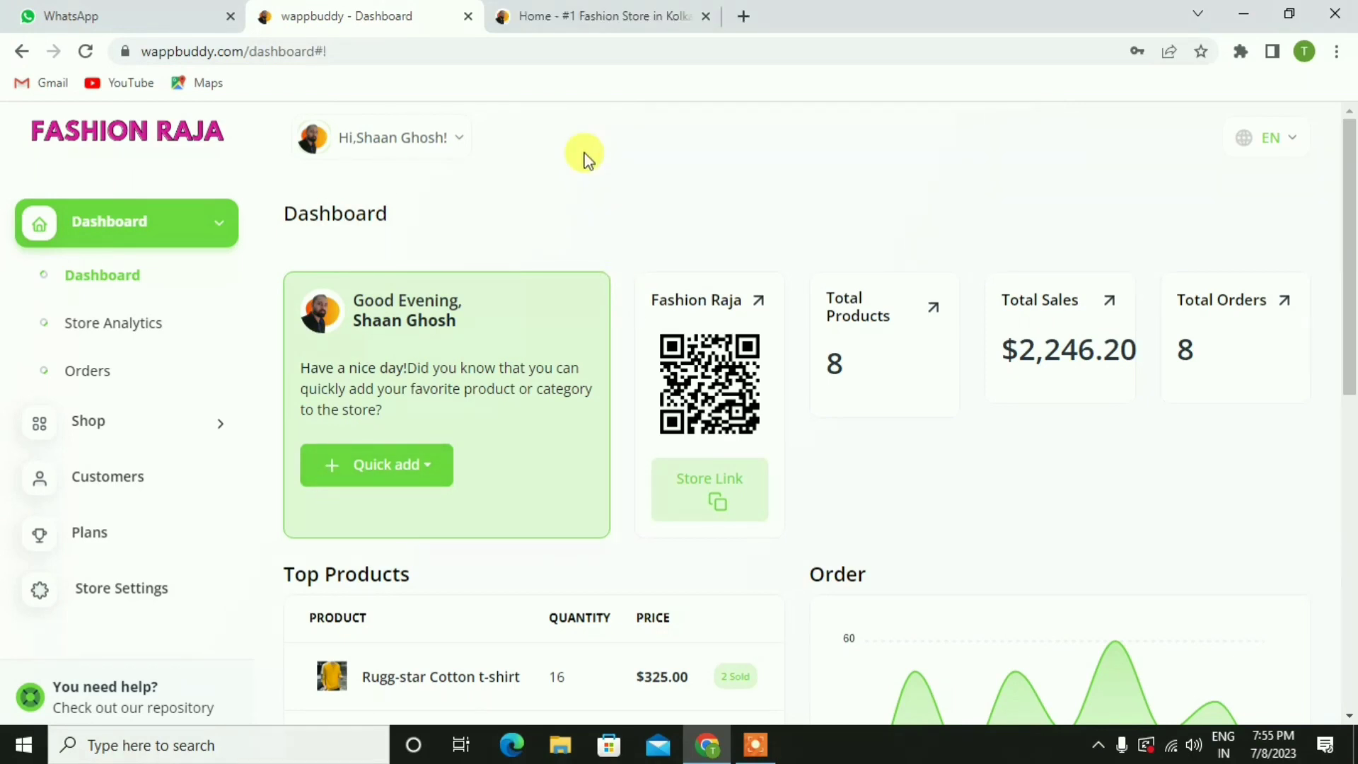
Step: In the store's theme settings, choose the purple colour for the first theme and save the changes
click(118, 607)
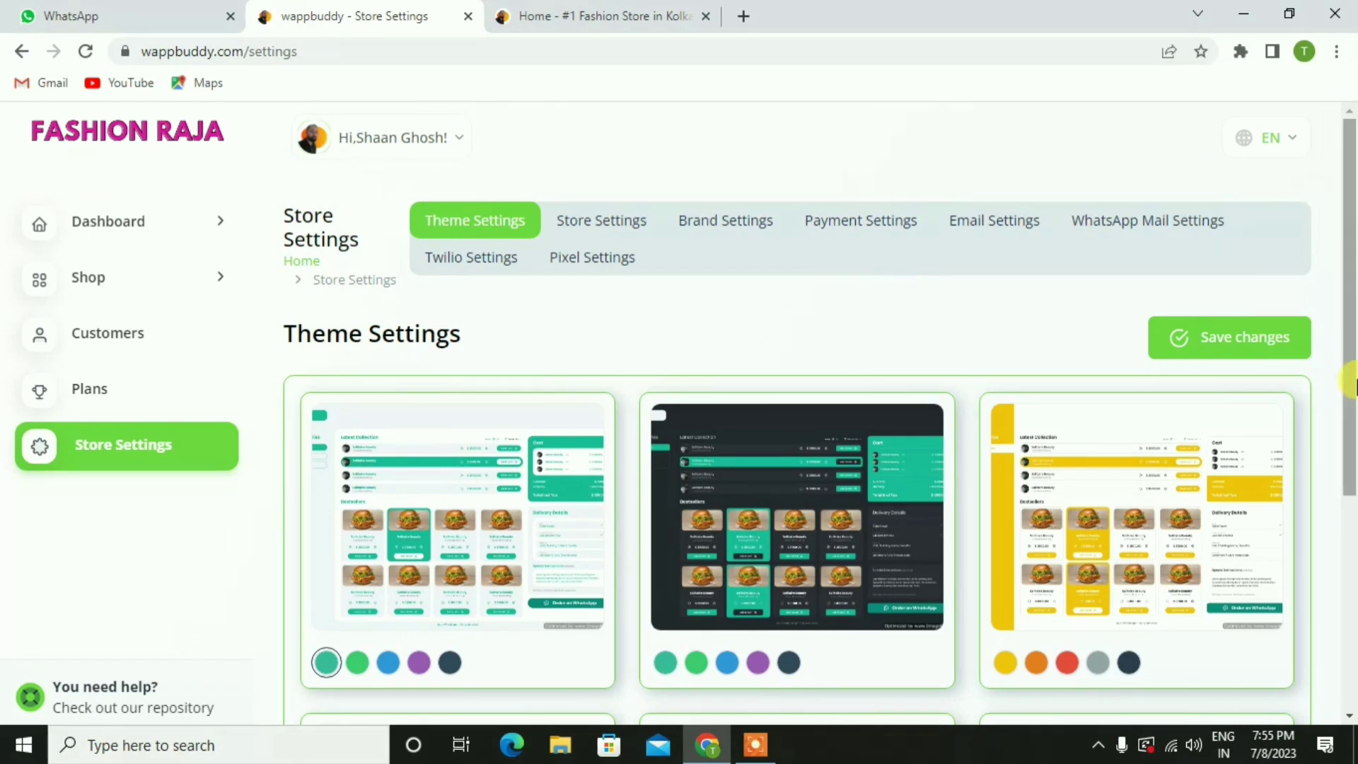
scroll(1321, 358, down, 3)
scroll(1321, 358, down, 2)
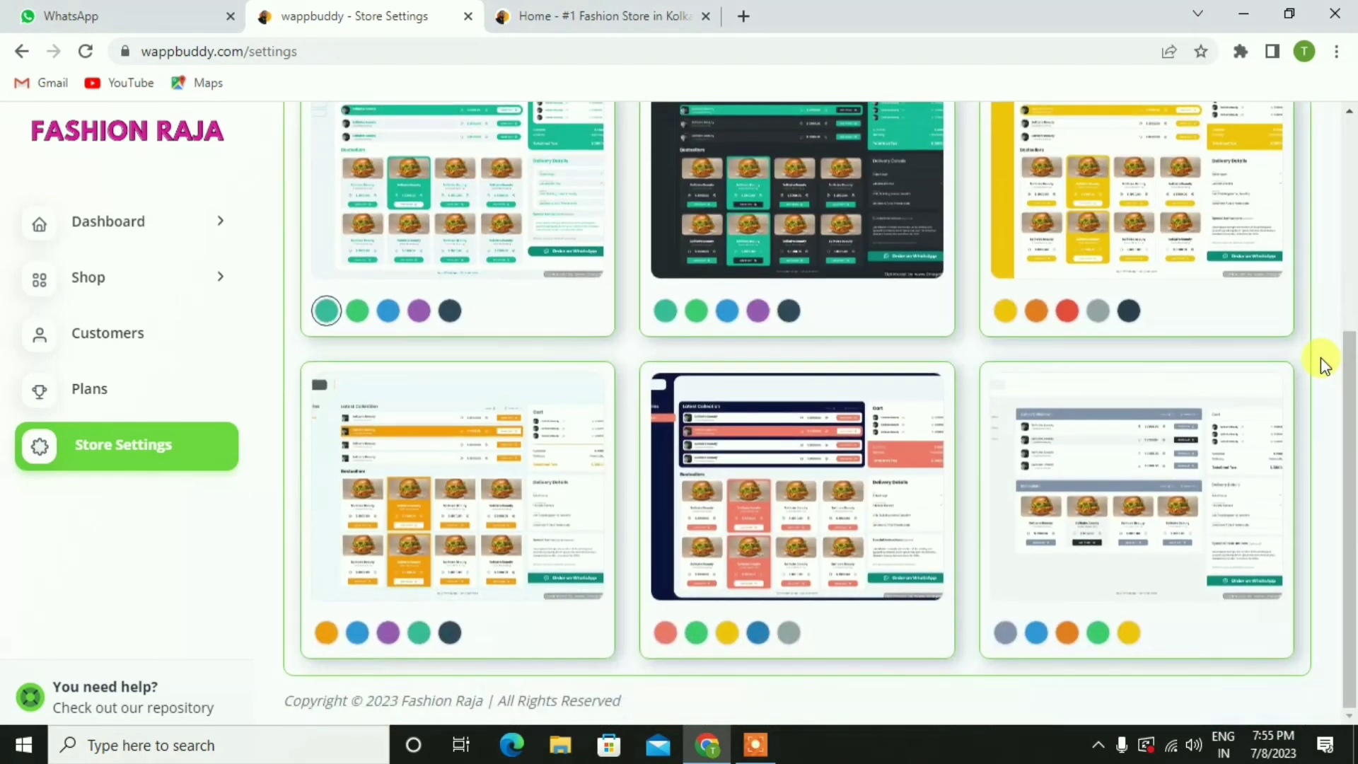
scroll(1322, 358, up, 4)
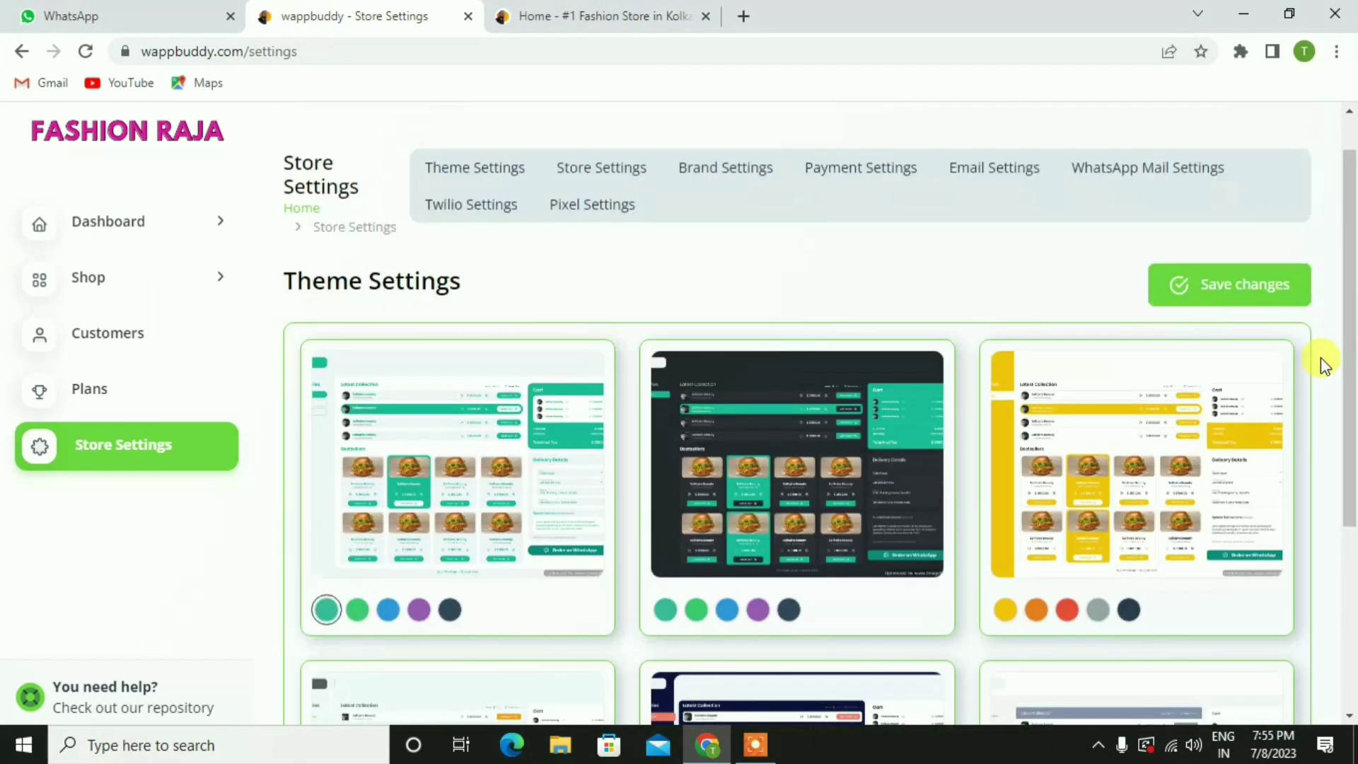
scroll(1321, 358, down, 1)
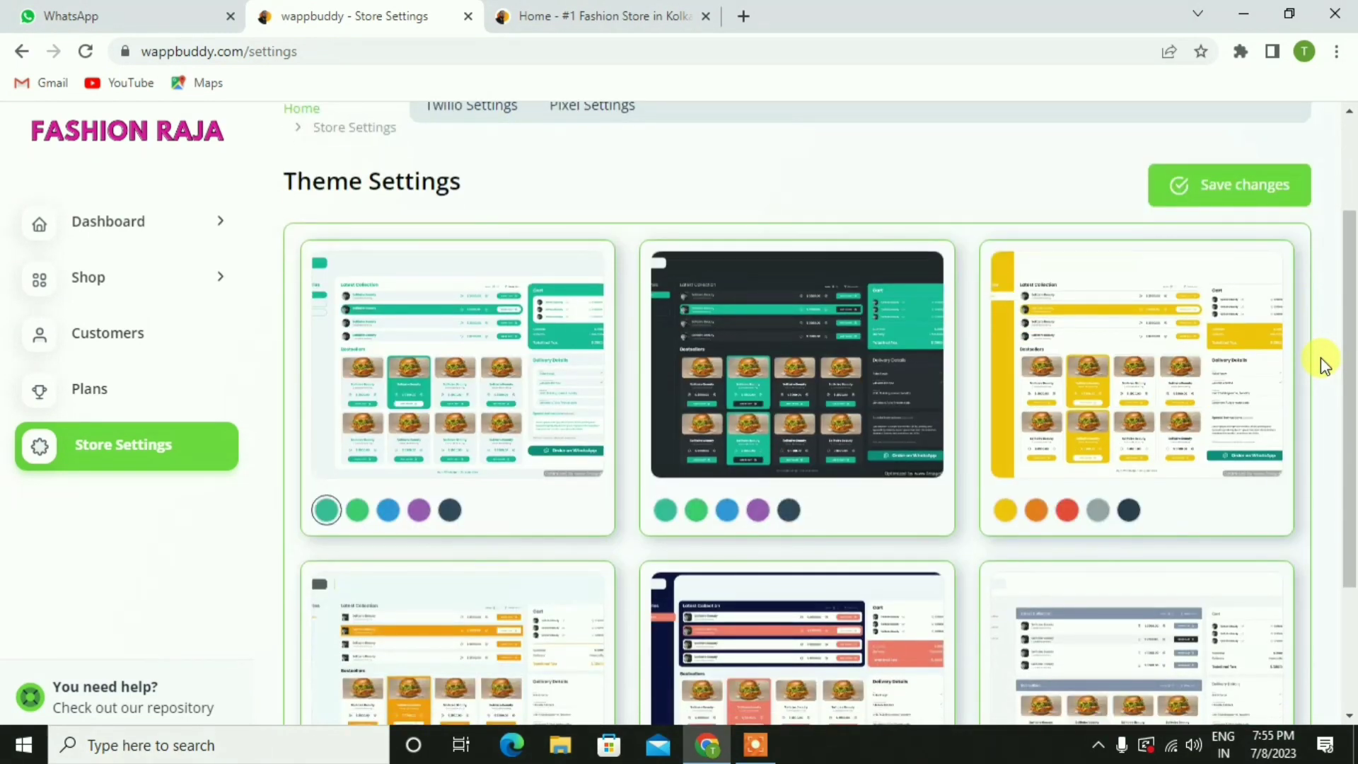
click(422, 519)
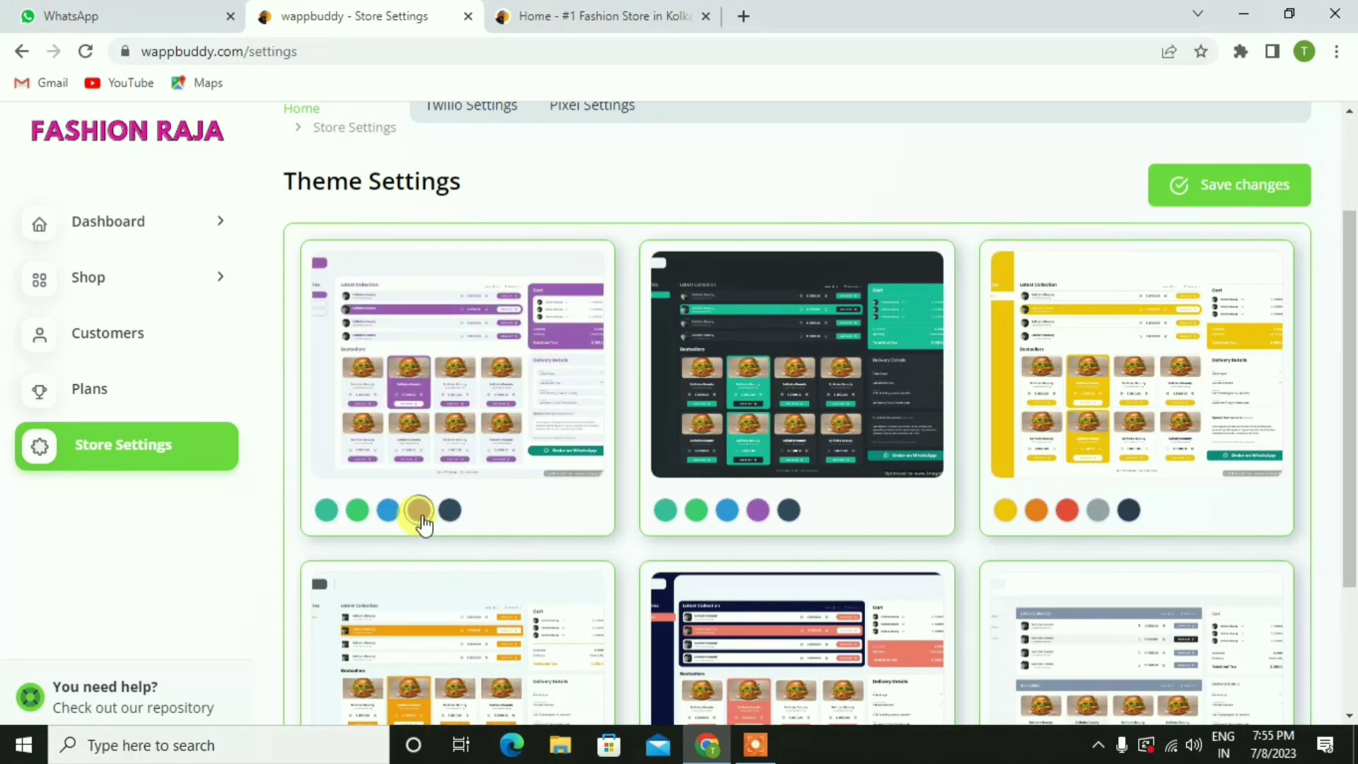
click(1249, 185)
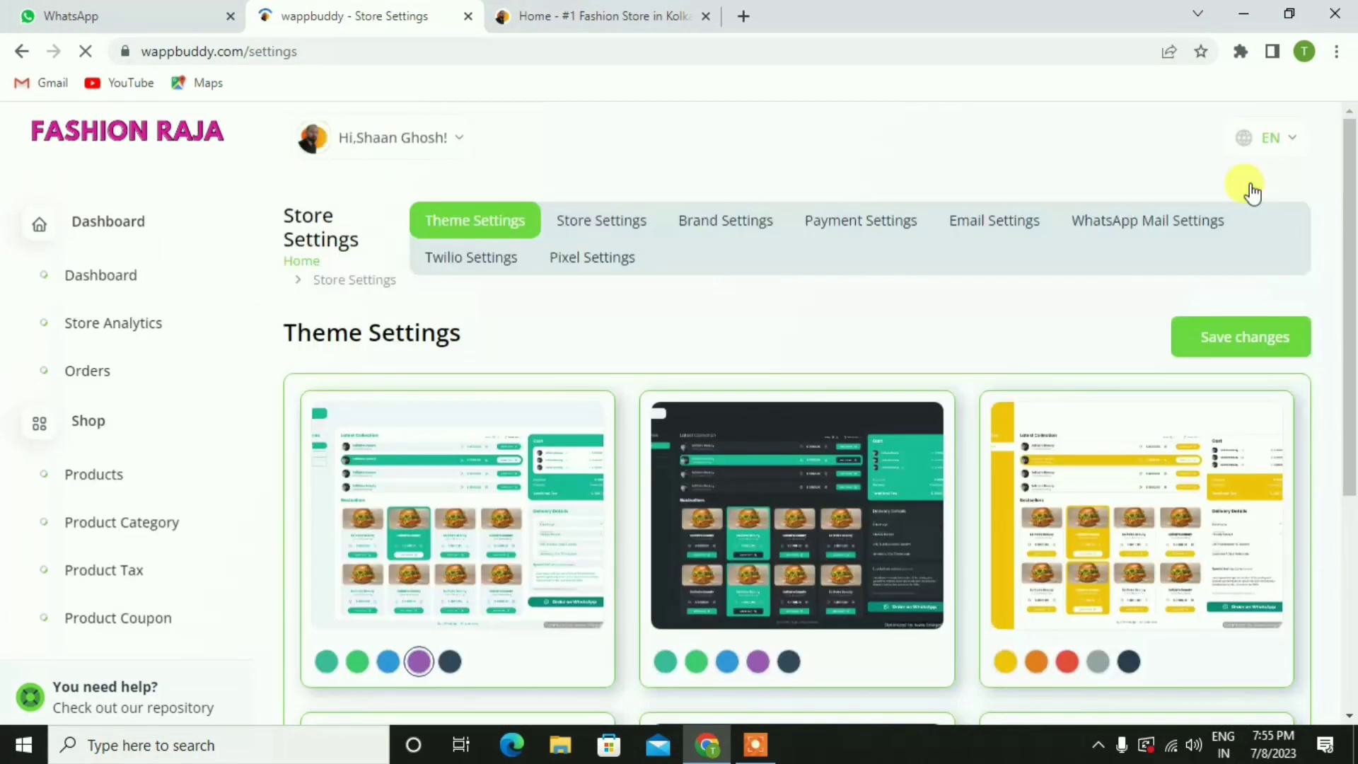
Step: Reload the Fashion Raja storefront to check the purple theme, and return to the store's settings
click(577, 10)
click(86, 51)
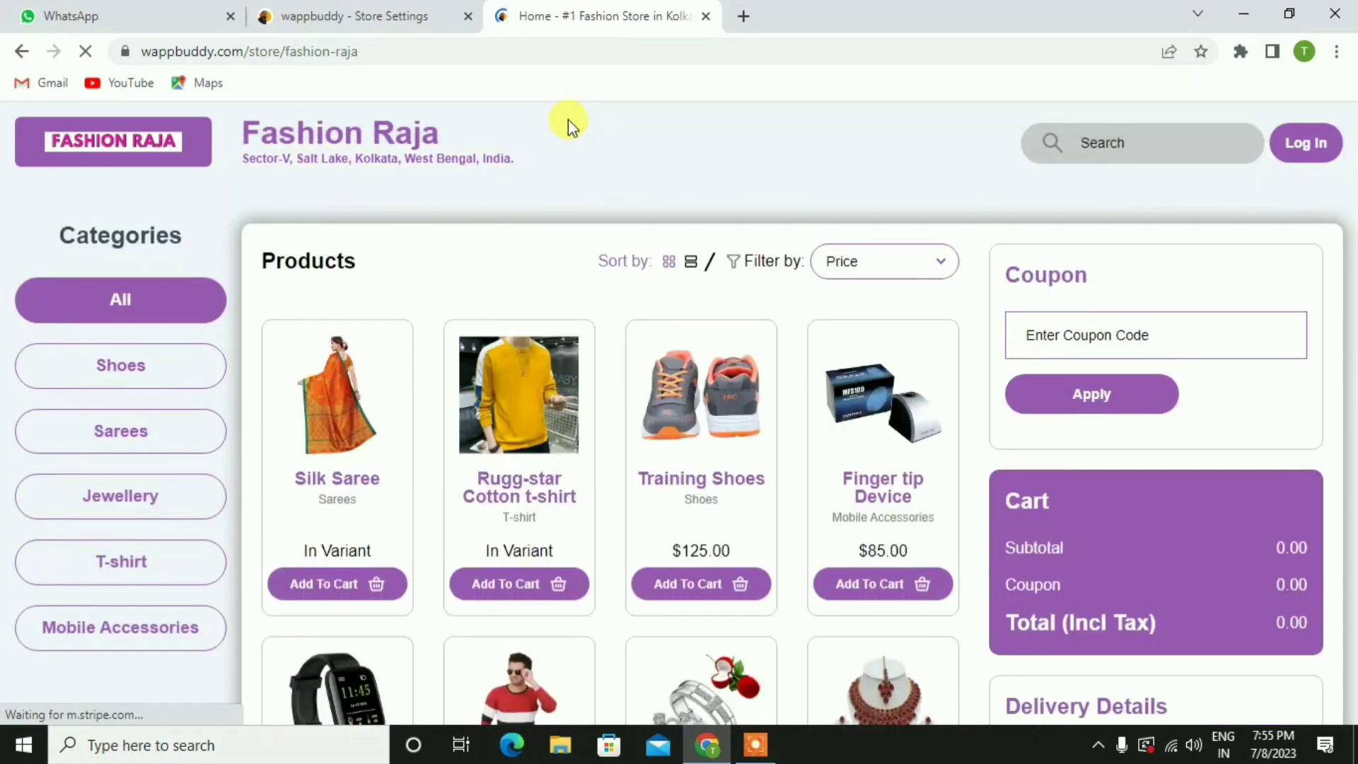
click(350, 12)
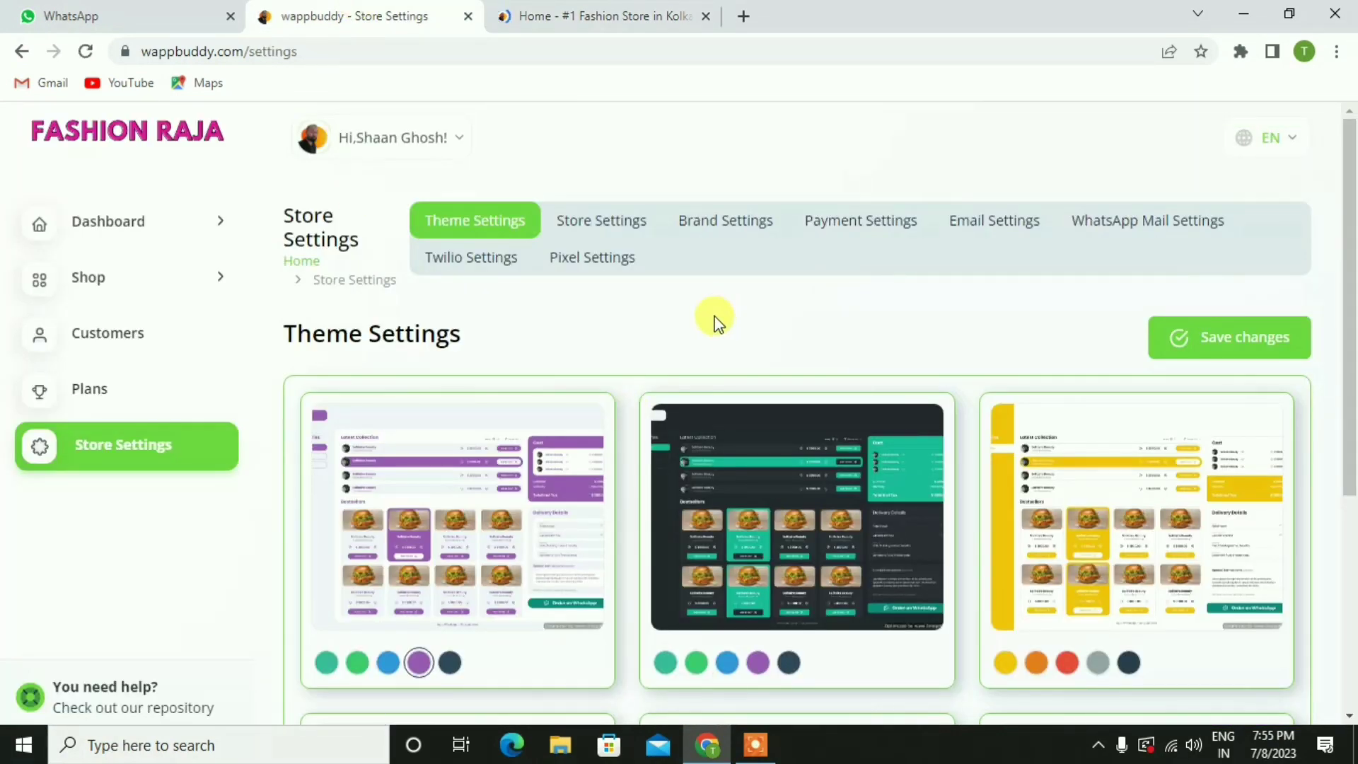
Step: Choose the red colour for the third theme, save the changes and check the storefront
scroll(714, 317, down, 3)
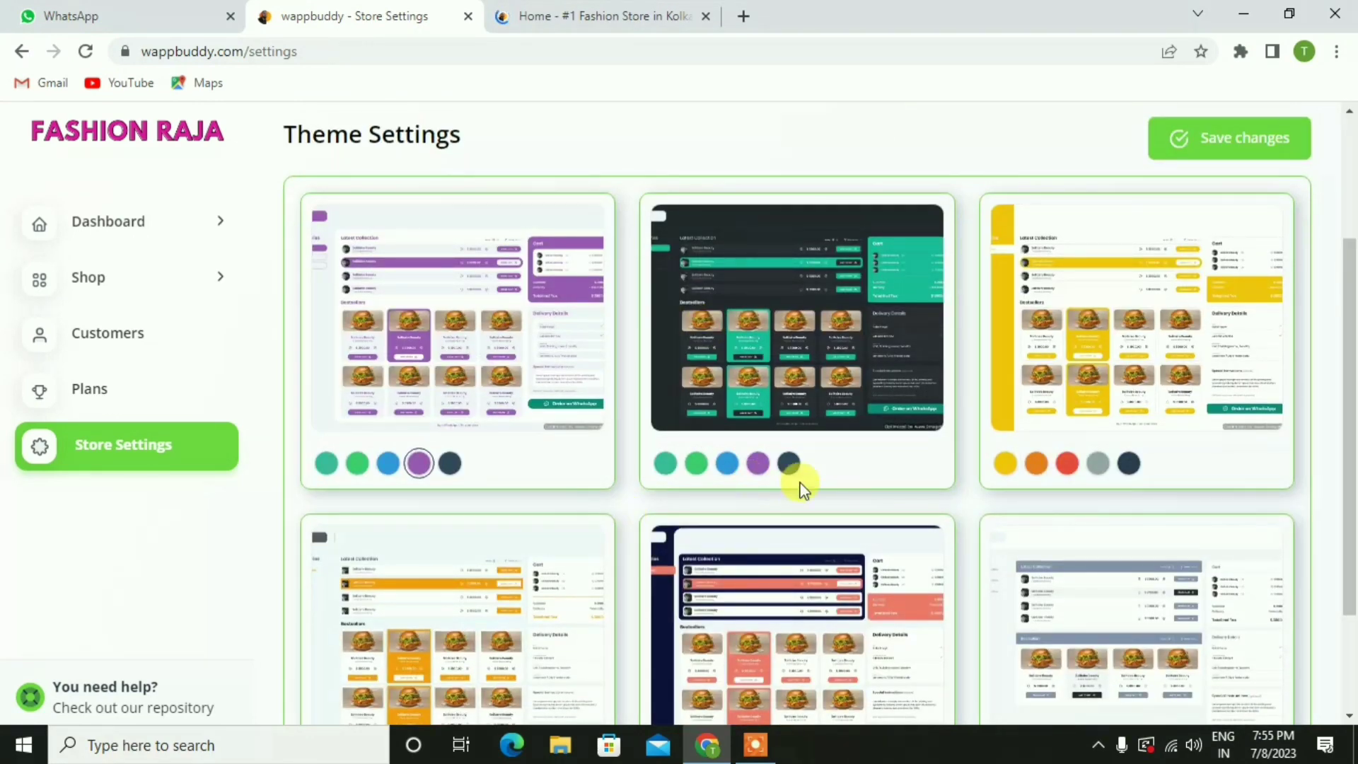
click(1069, 468)
click(1256, 138)
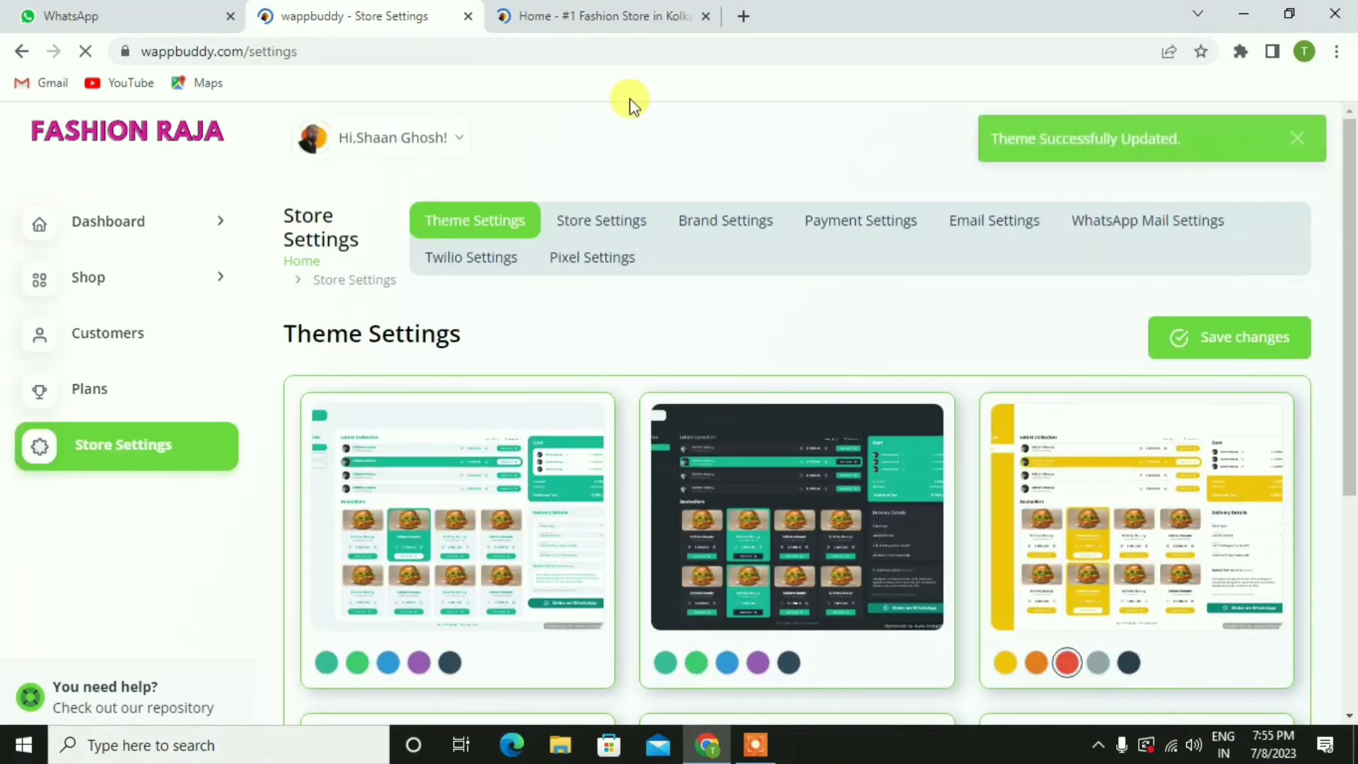
click(597, 16)
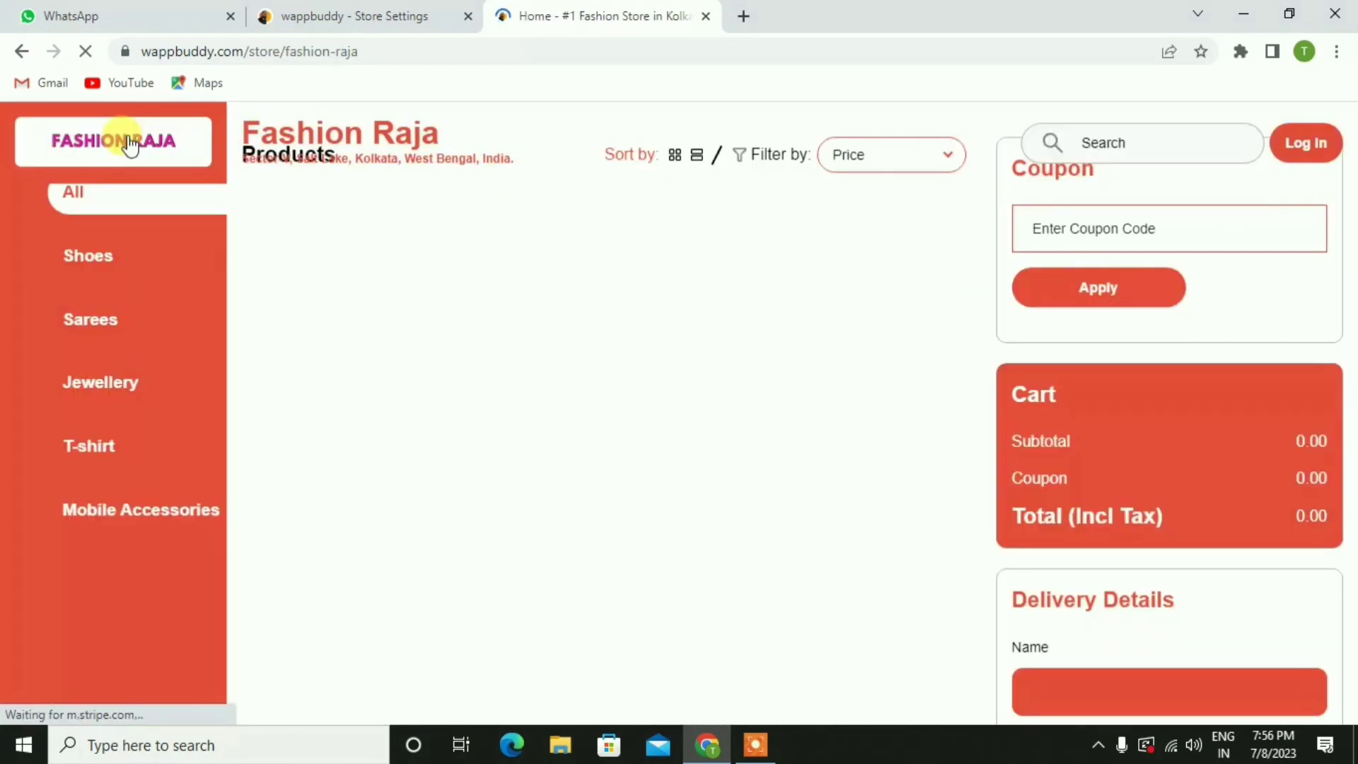
Step: Choose the teal colour for the first theme, save the changes and return to the settings after checking the storefront
click(361, 16)
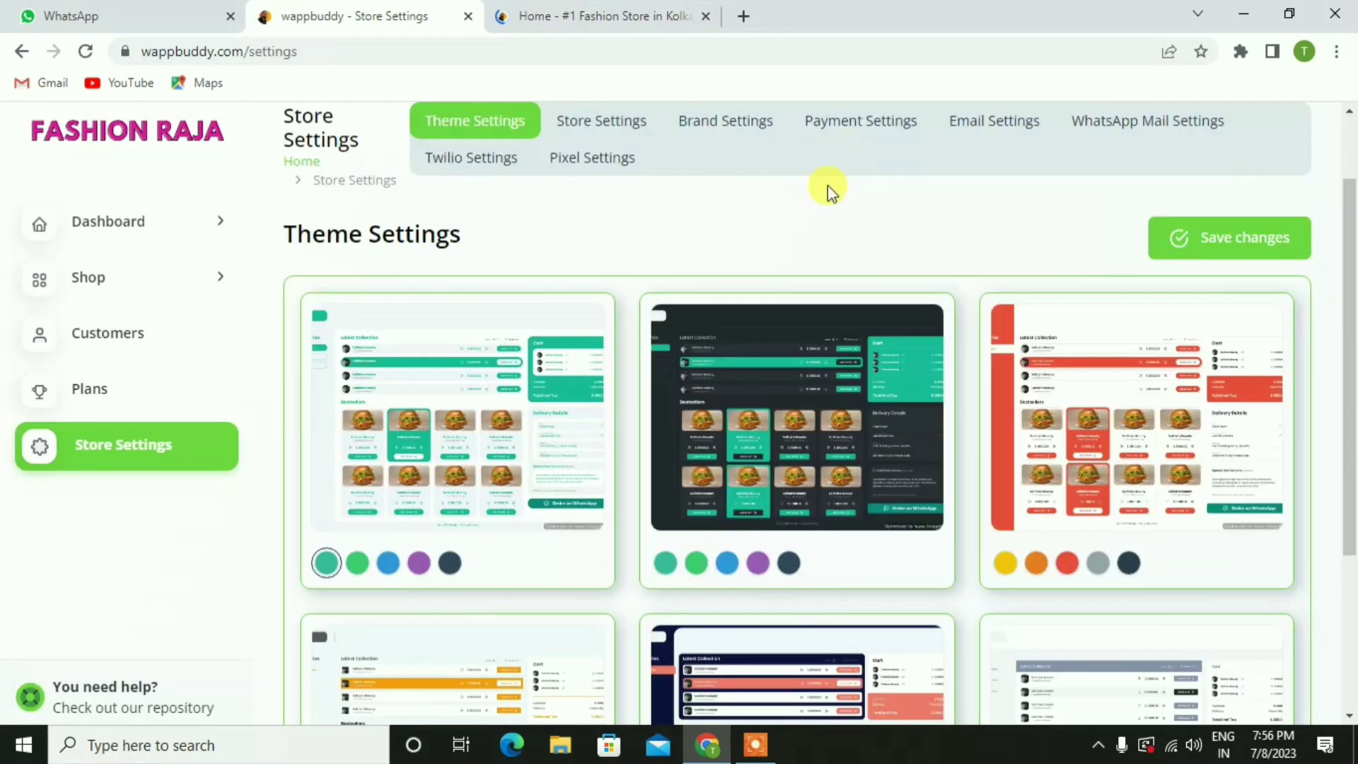
click(1235, 249)
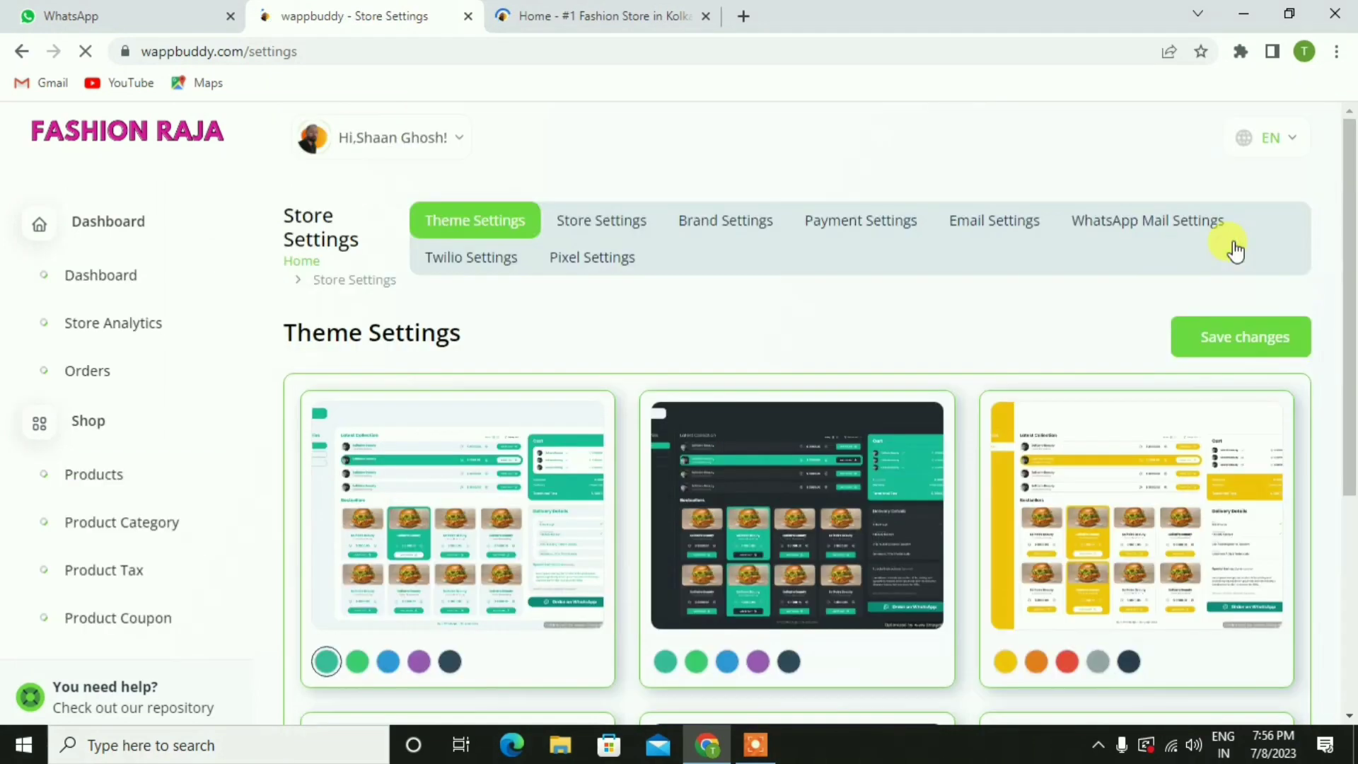
click(617, 14)
click(394, 13)
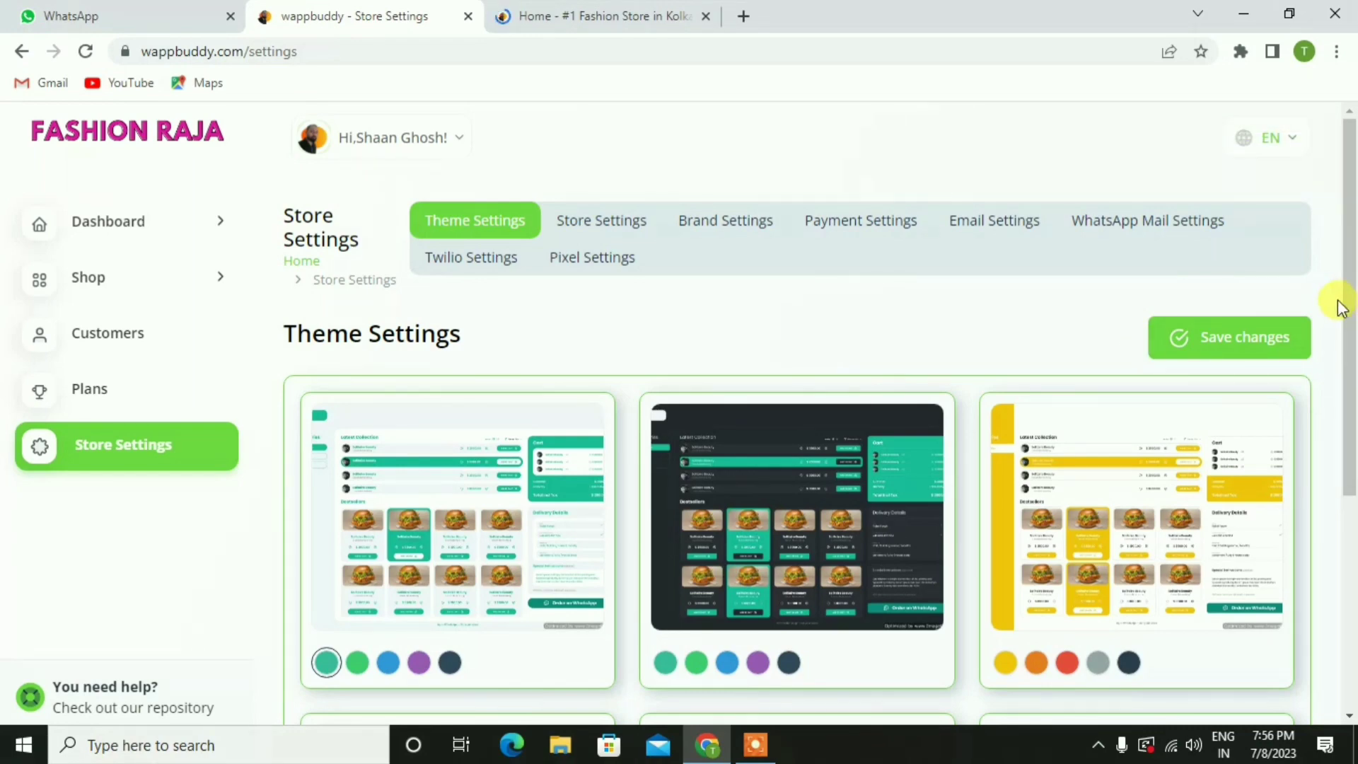
Step: Examine the available theme layouts and their colour options in the theme settings
scroll(1339, 305, down, 5)
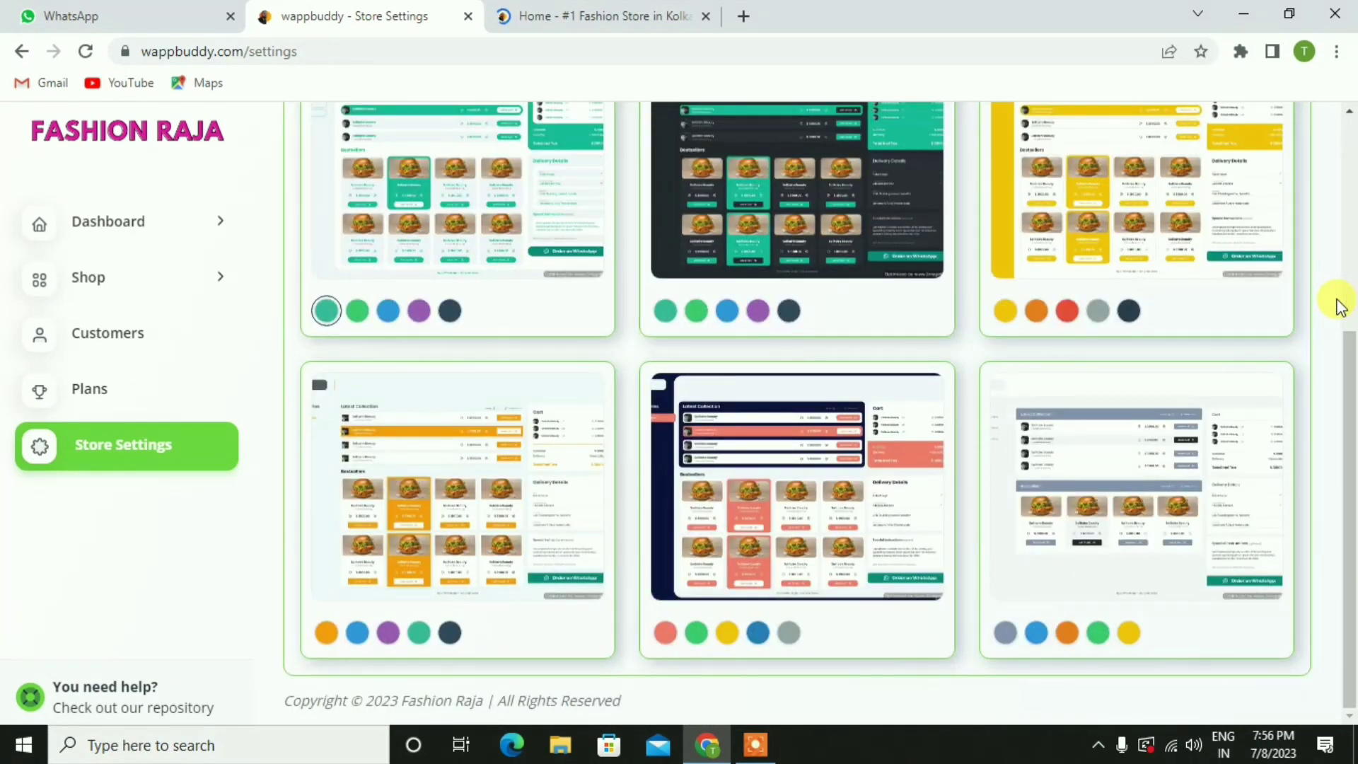
scroll(1339, 305, up, 5)
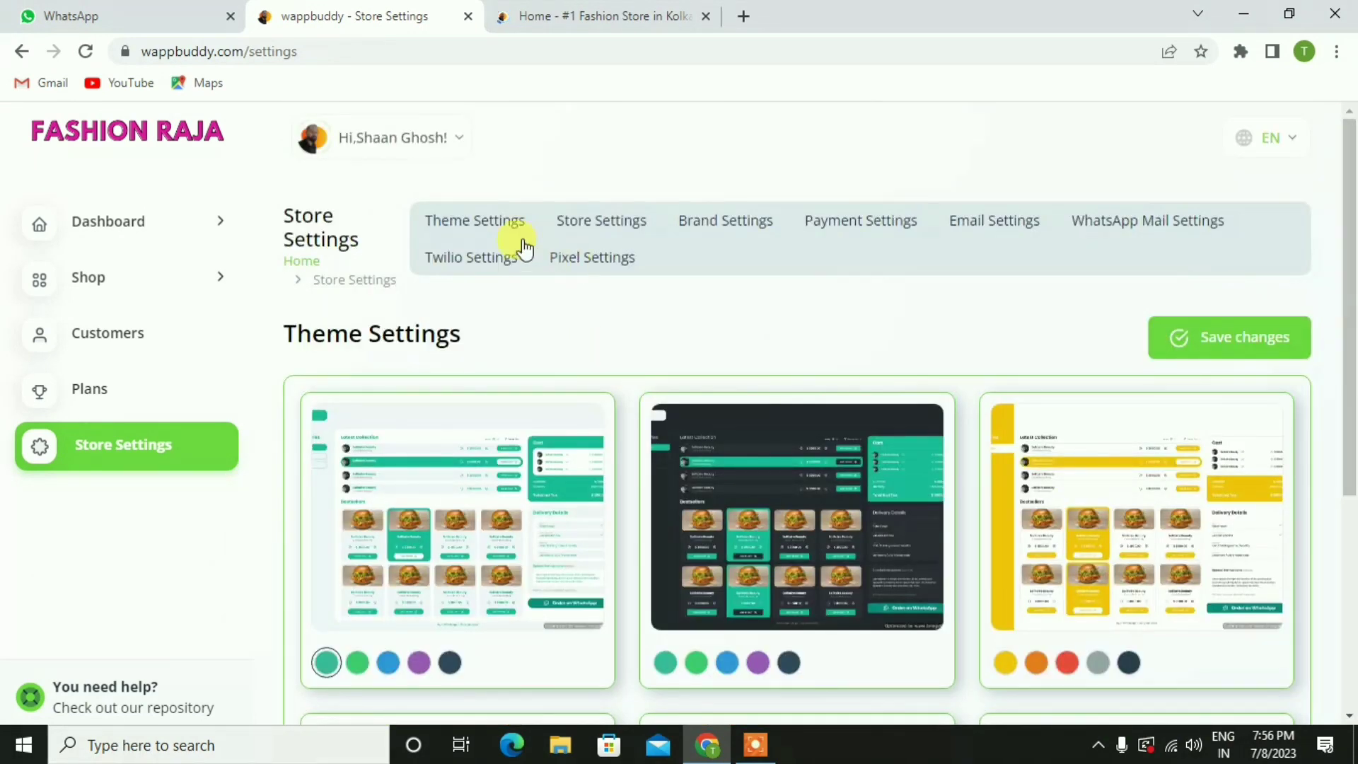
click(475, 226)
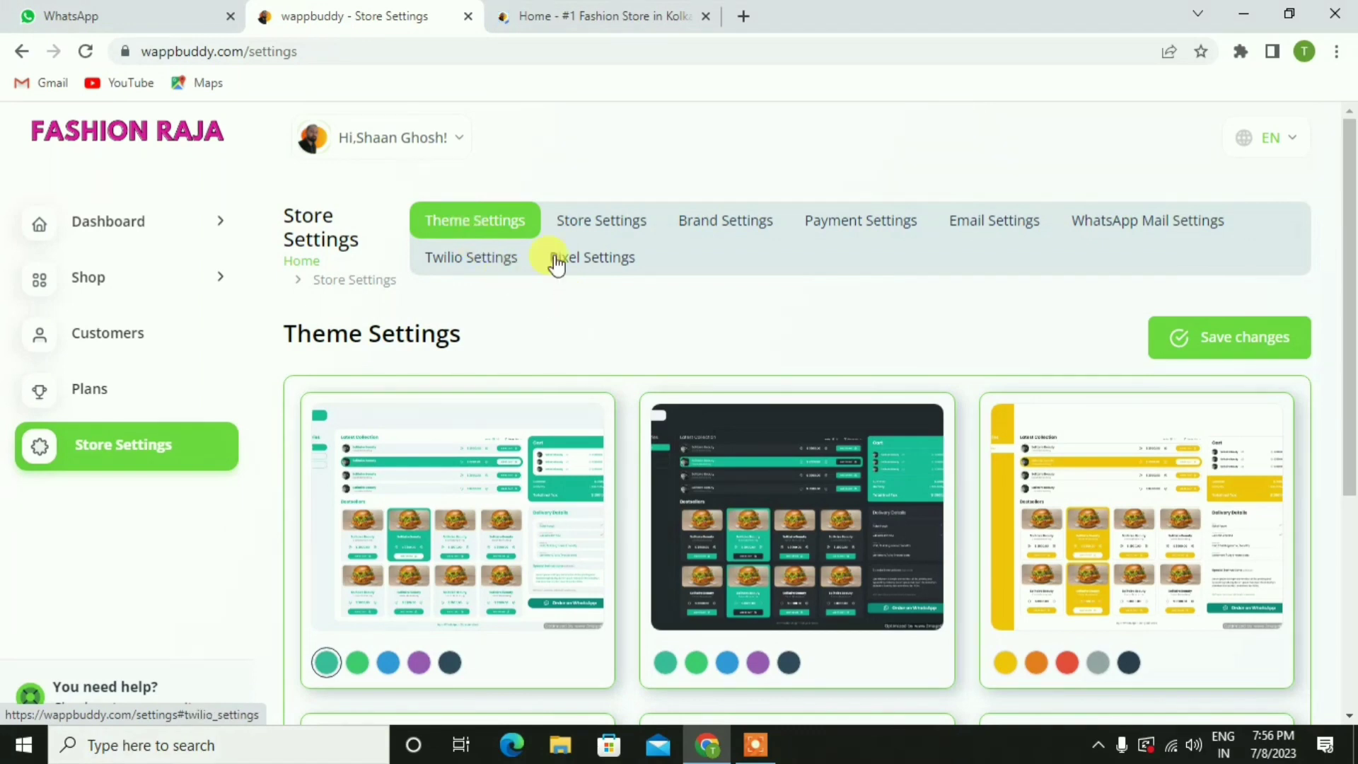
scroll(1337, 358, down, 5)
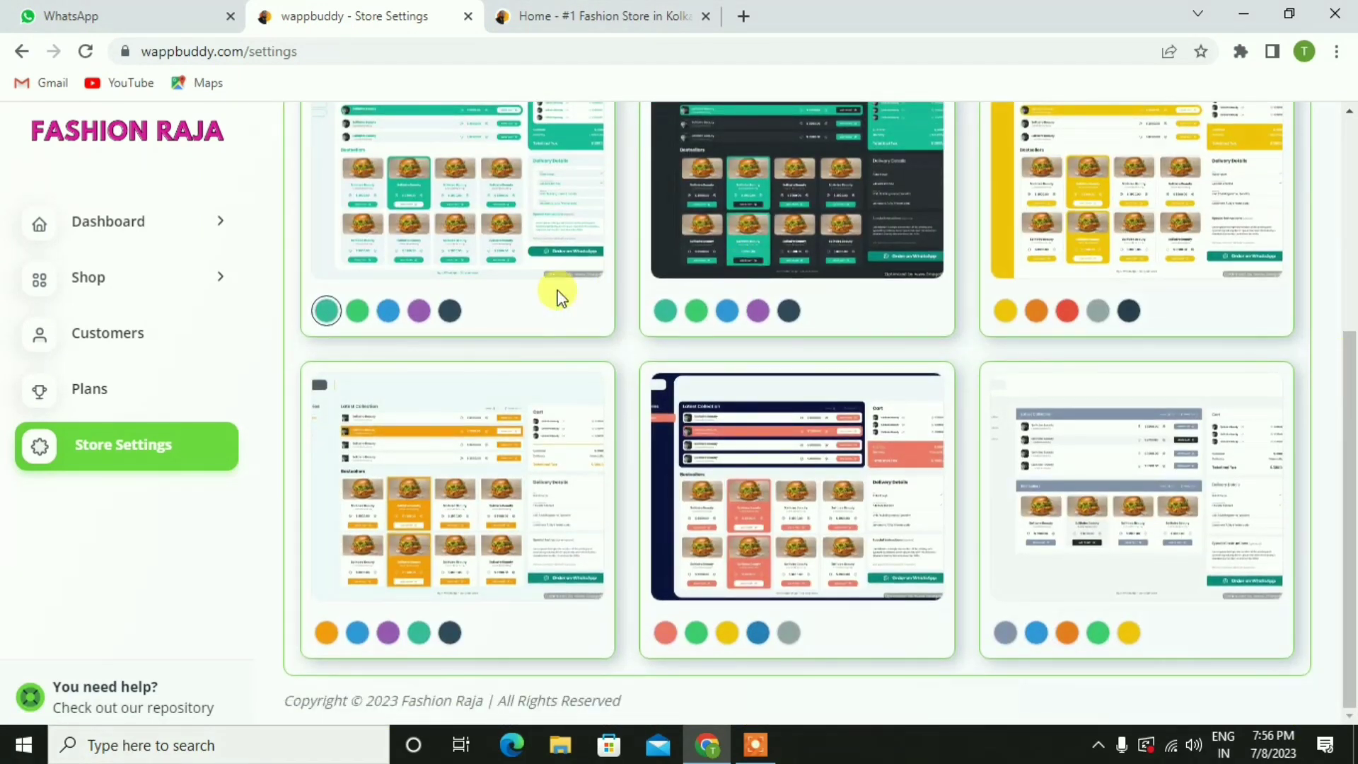
scroll(610, 359, up, 3)
scroll(610, 358, up, 2)
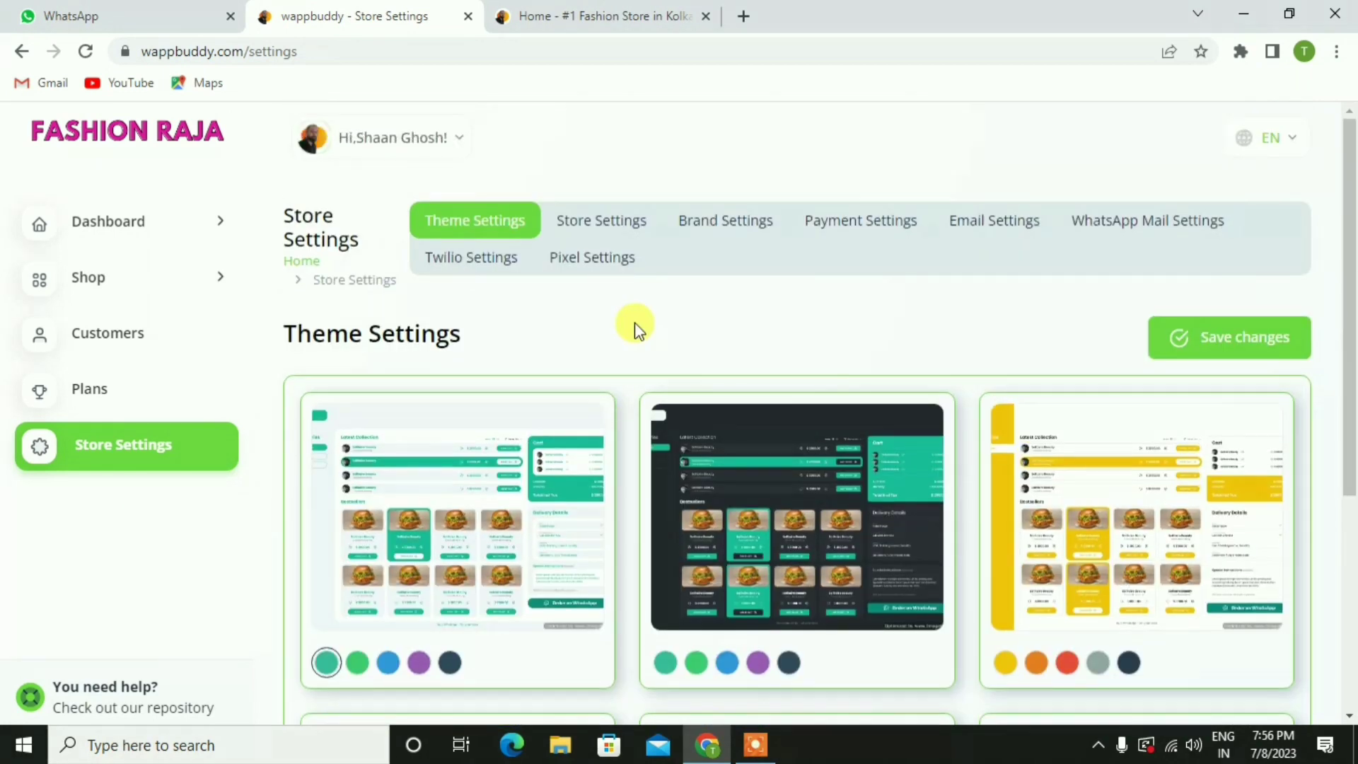
Step: Open the general store settings and review the store logo, invoice logo, store name and email fields
click(600, 224)
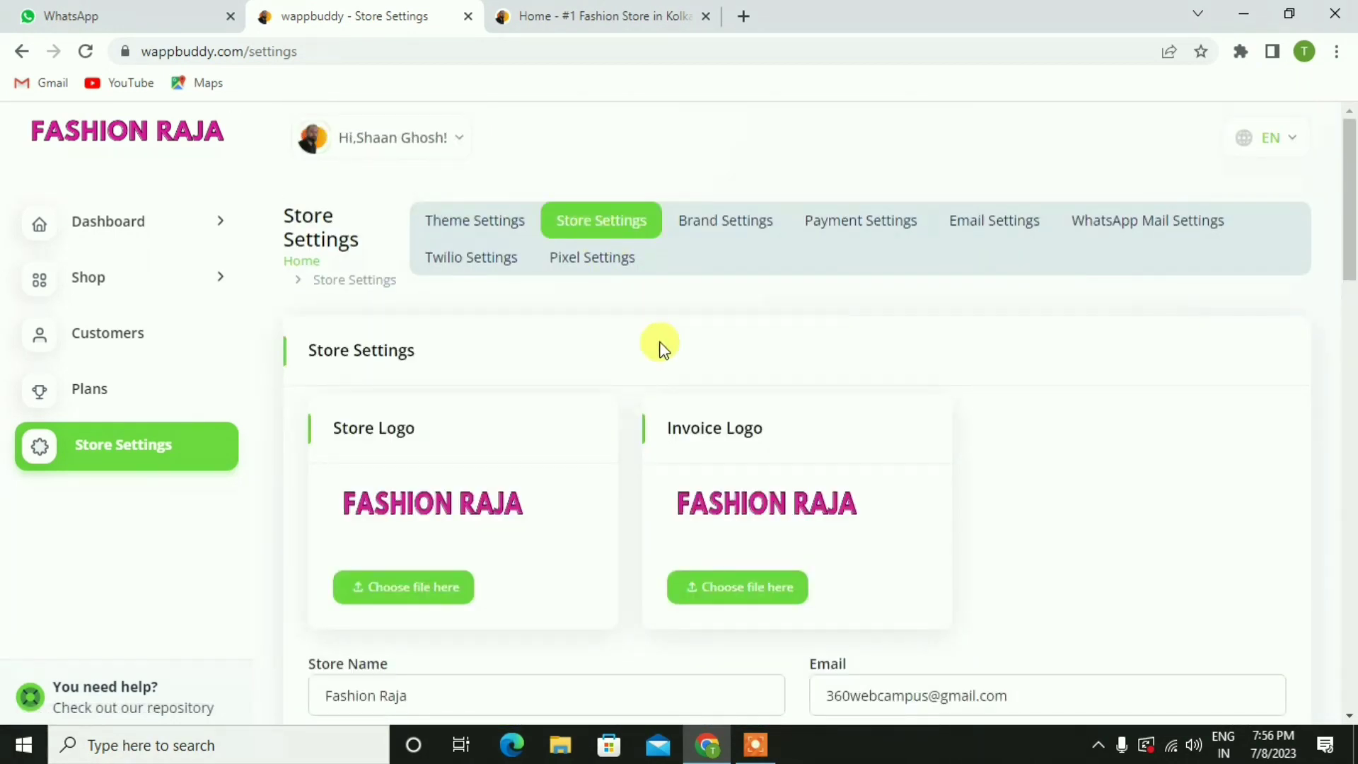
scroll(591, 476, down, 3)
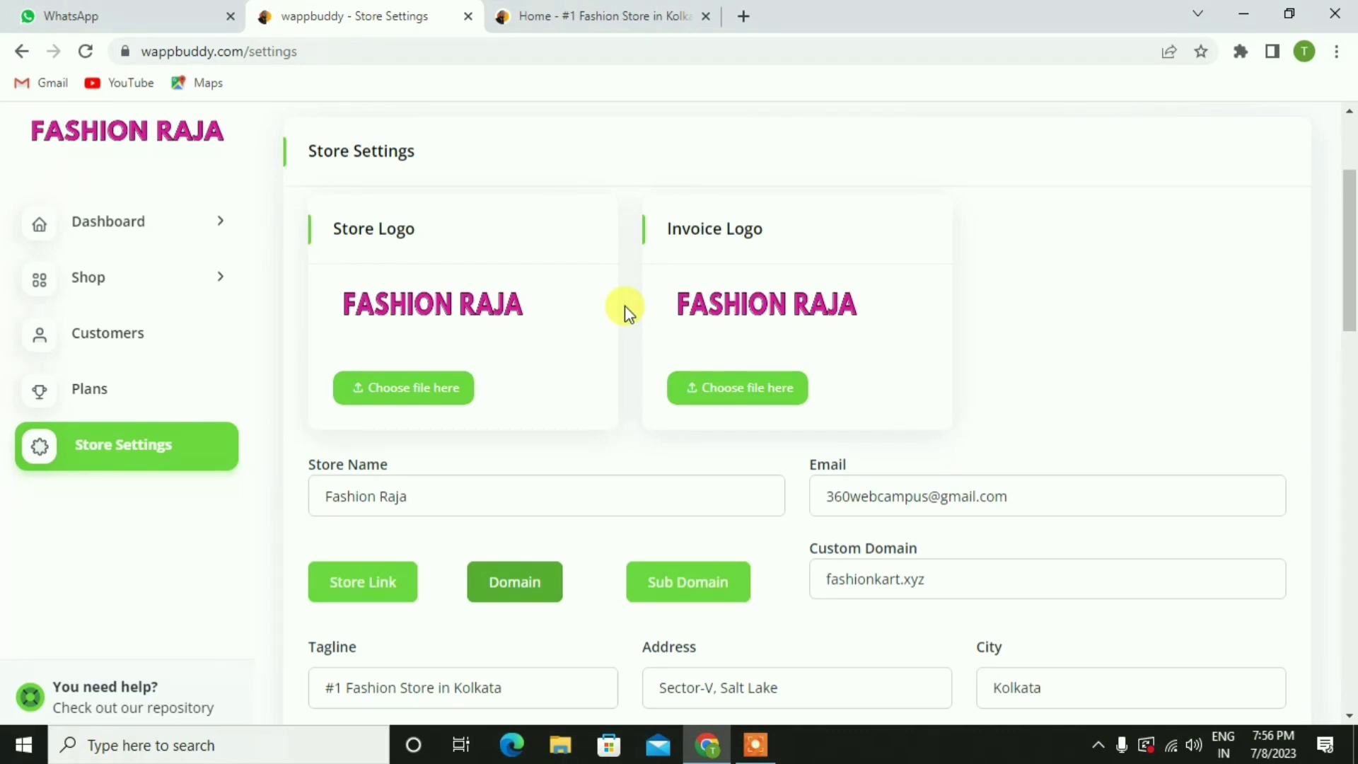
click(428, 495)
click(631, 460)
scroll(648, 431, down, 3)
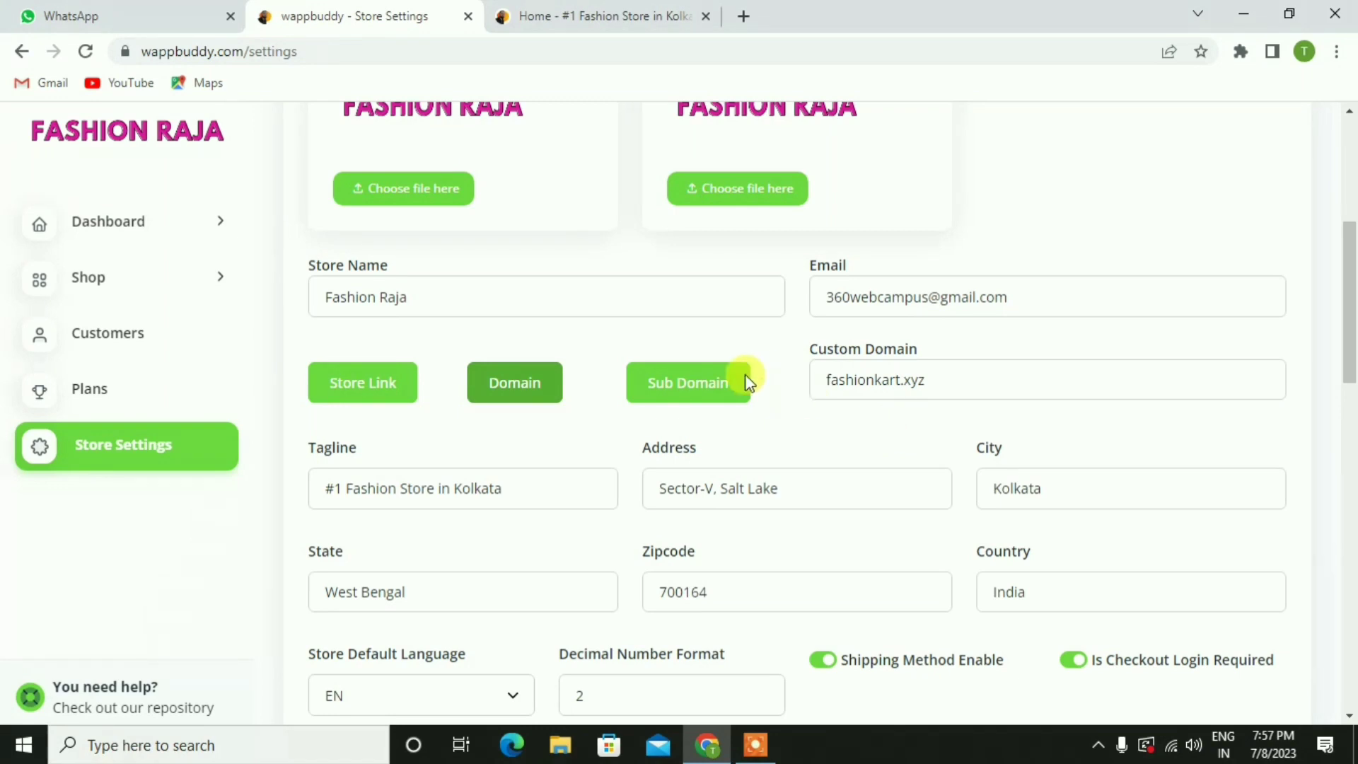
Step: Compare the store link, sub domain and custom domain options, and leave the custom domain option selected
click(739, 393)
click(359, 383)
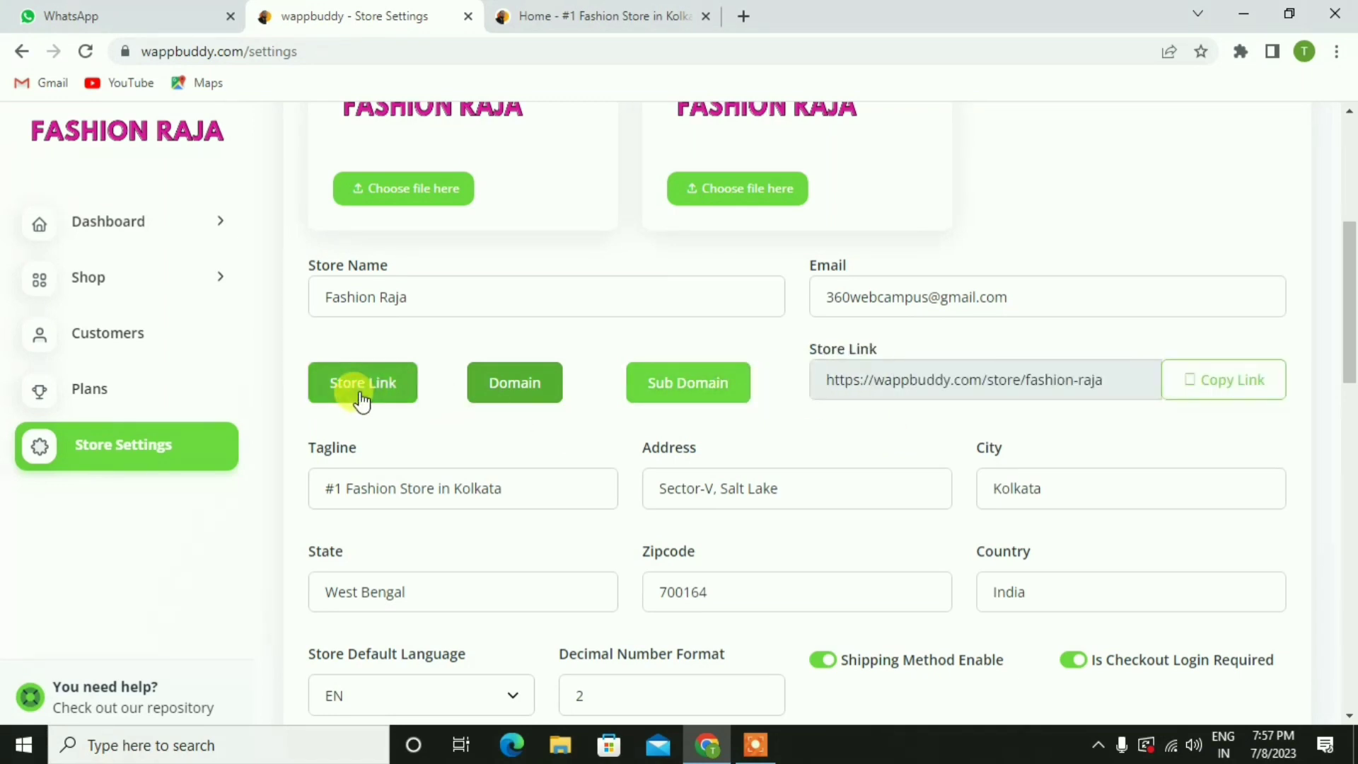
click(719, 403)
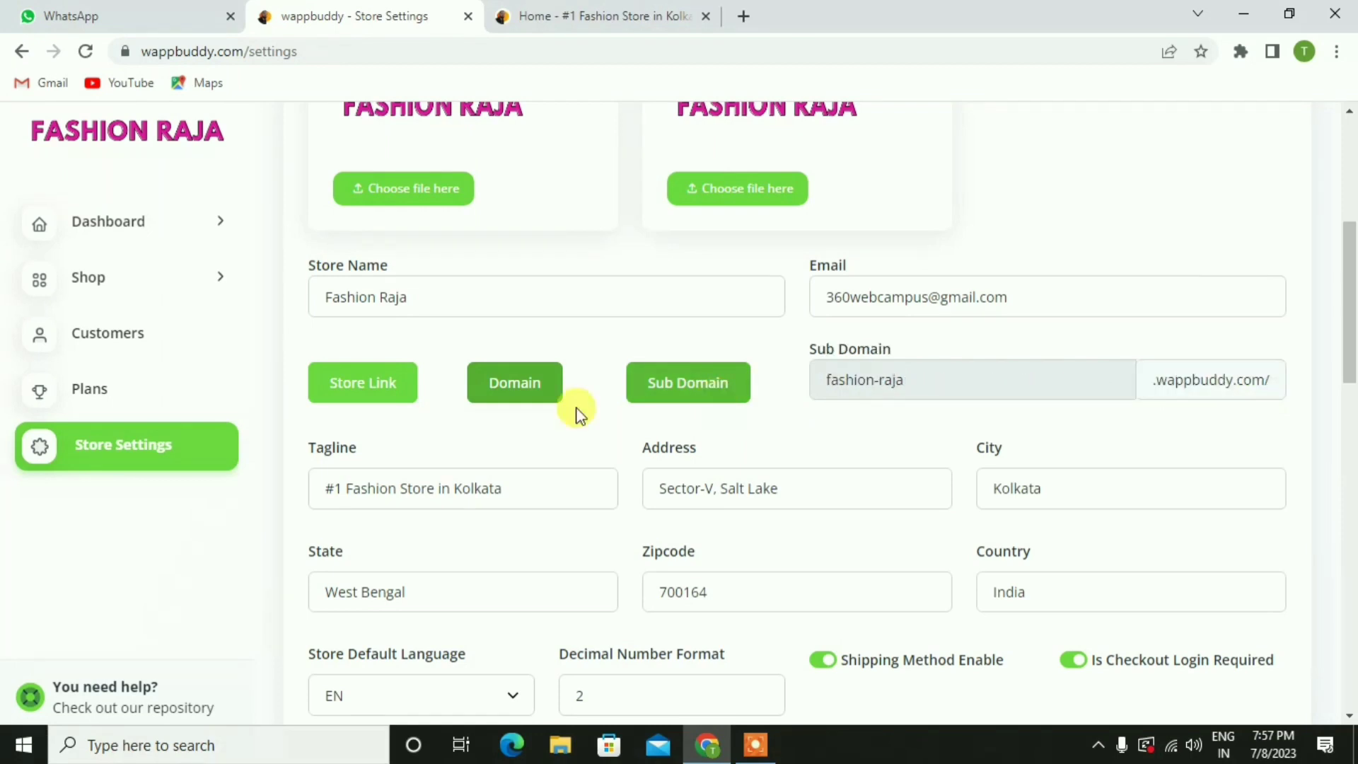
click(549, 404)
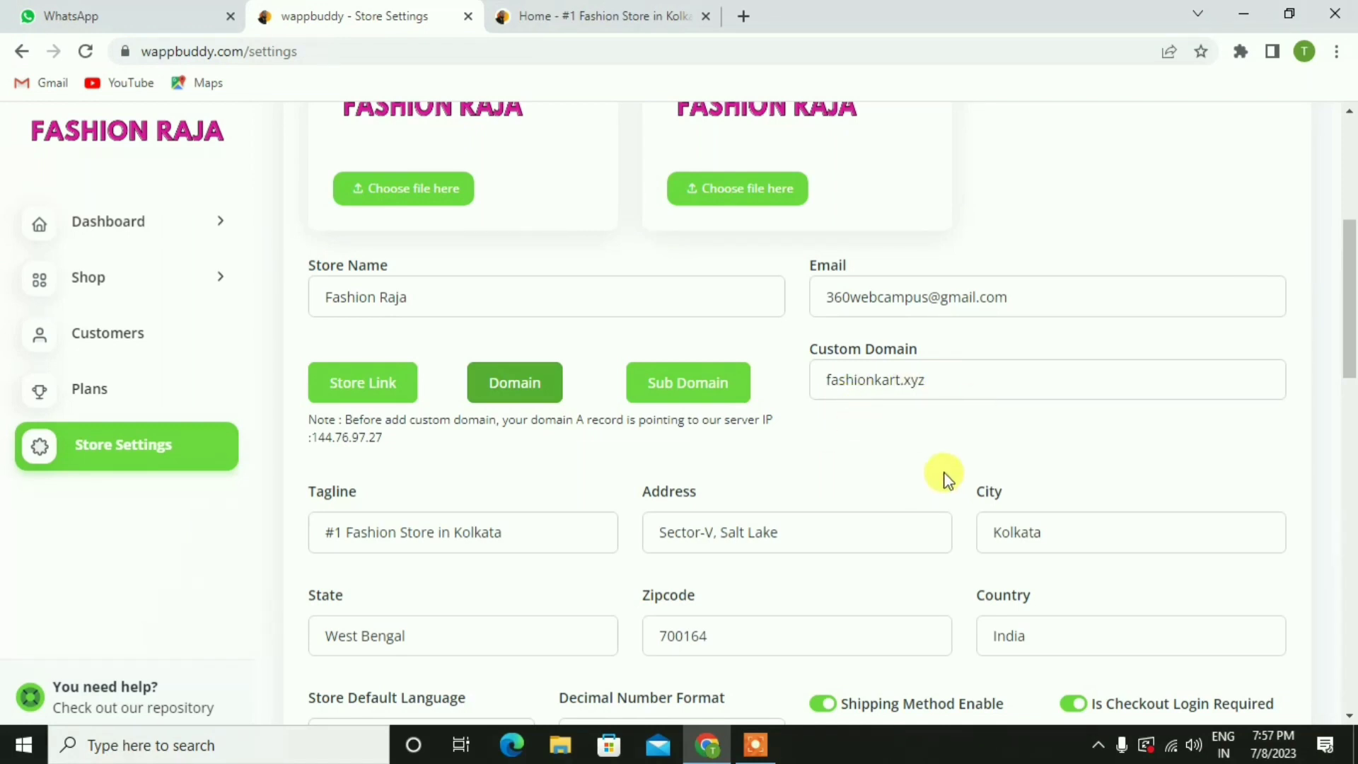
Step: Review the store's tagline, address, city, state, zipcode and country fields, and the language and shipping options
scroll(946, 479, down, 3)
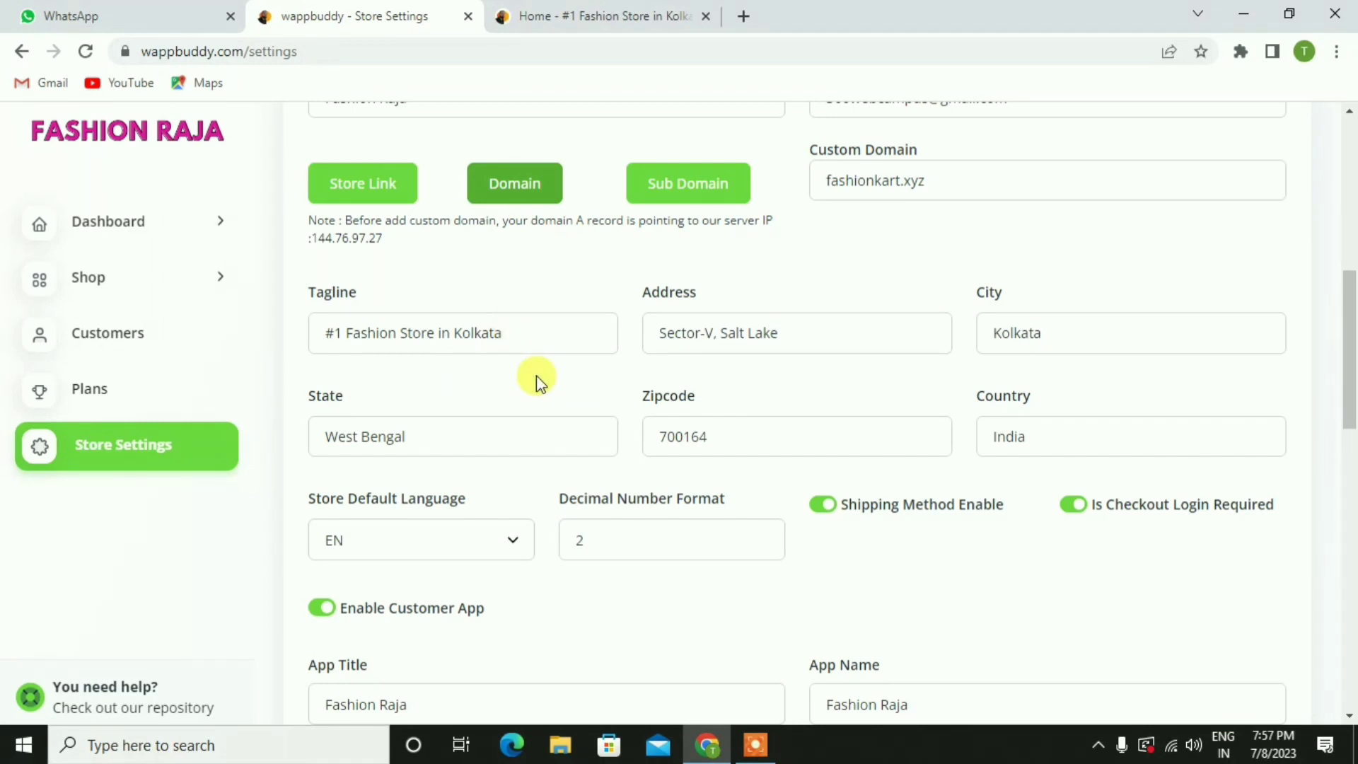
click(796, 327)
click(794, 291)
click(1009, 337)
click(481, 392)
click(802, 445)
click(875, 405)
scroll(527, 431, down, 3)
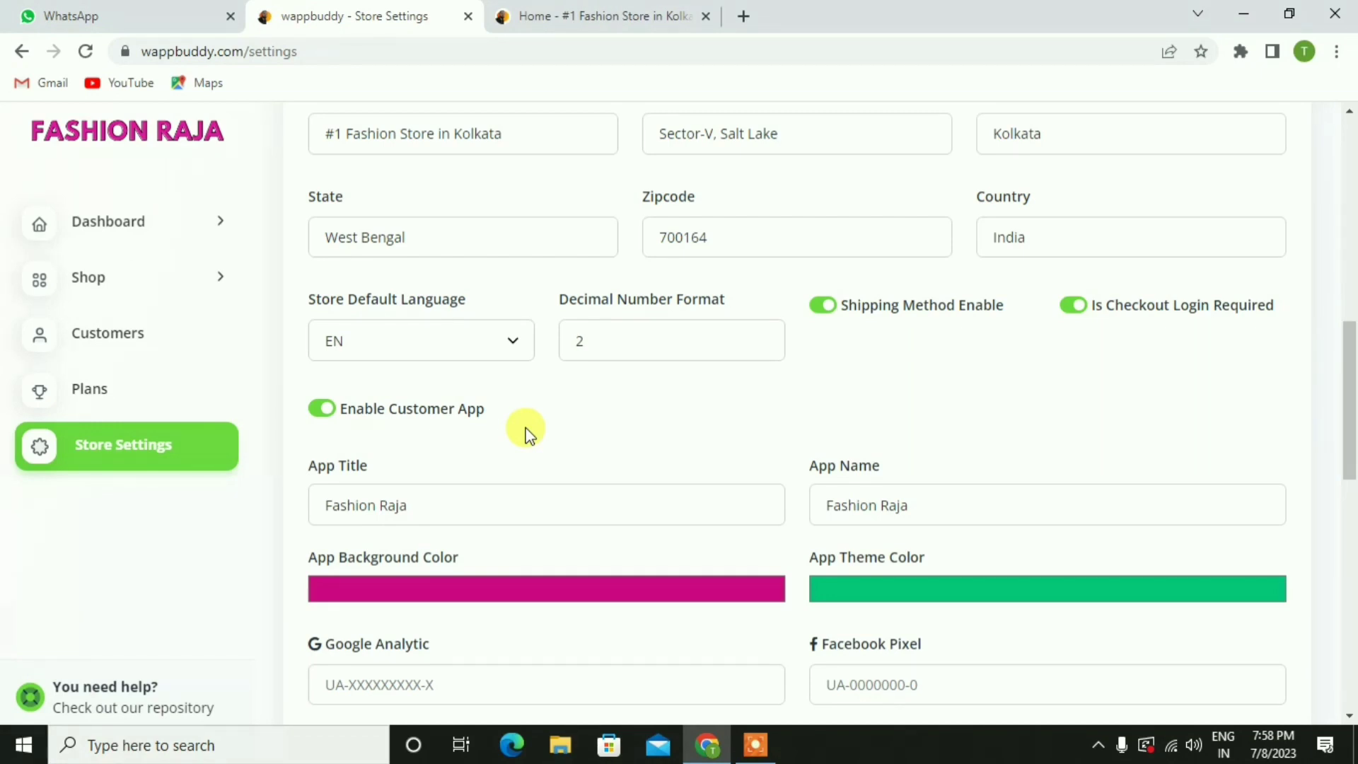
Step: Open the colour pickers for the customer app's background and theme colours, and close them without choosing new colours
click(544, 597)
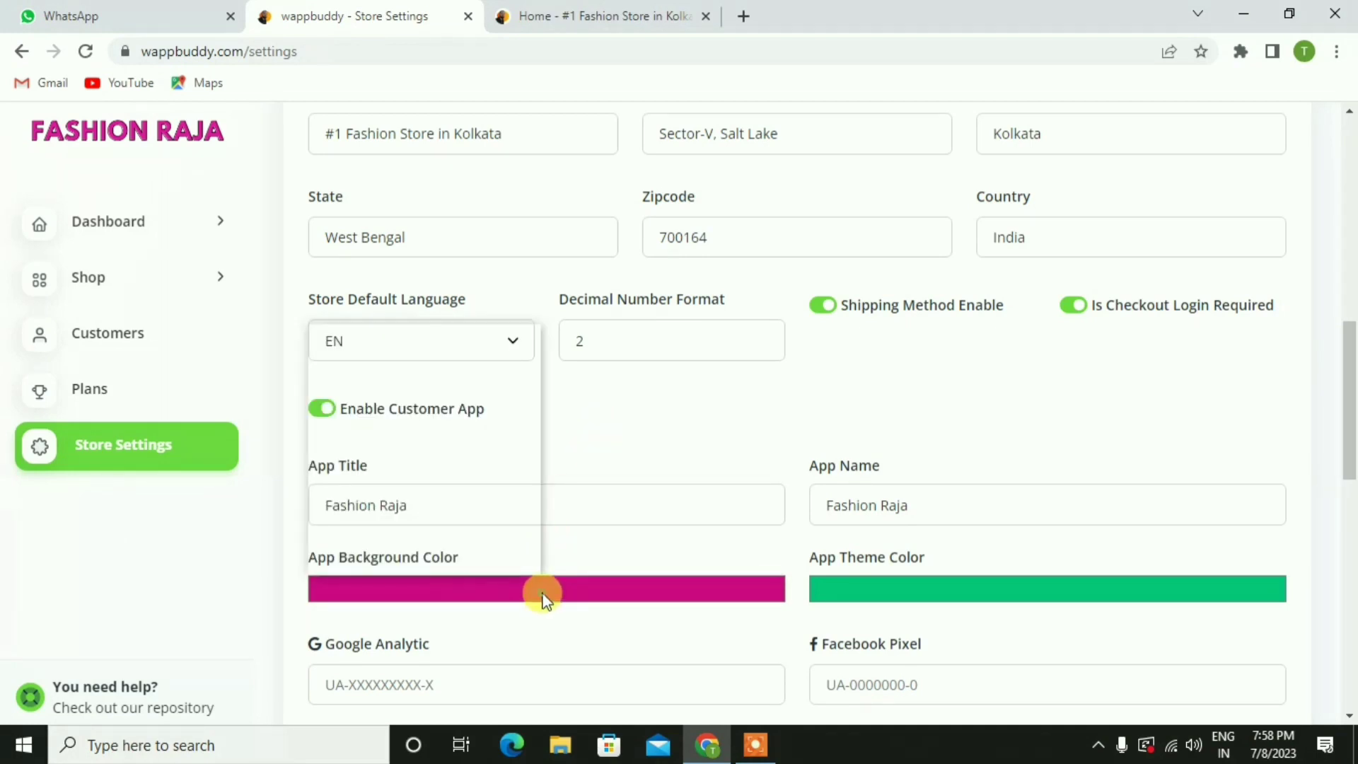
click(722, 434)
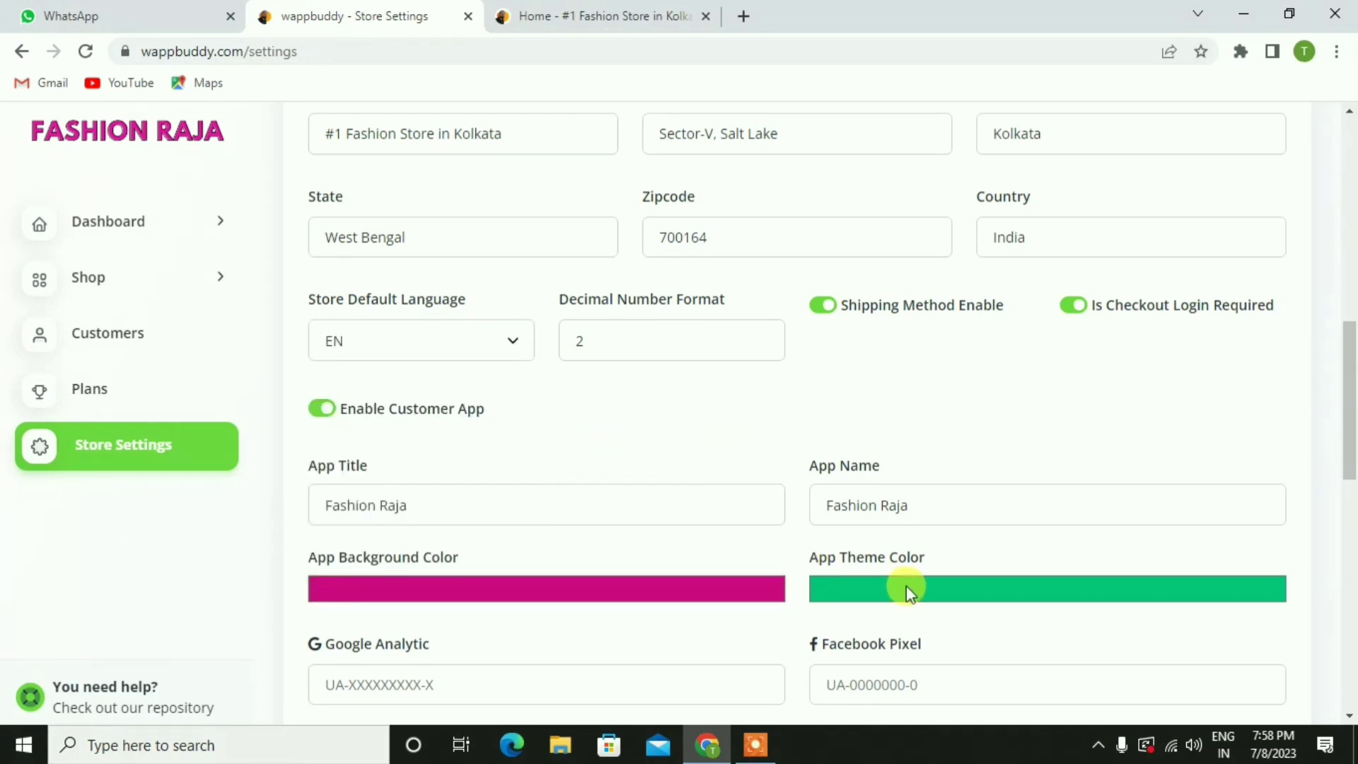
click(908, 589)
click(690, 392)
scroll(778, 476, down, 3)
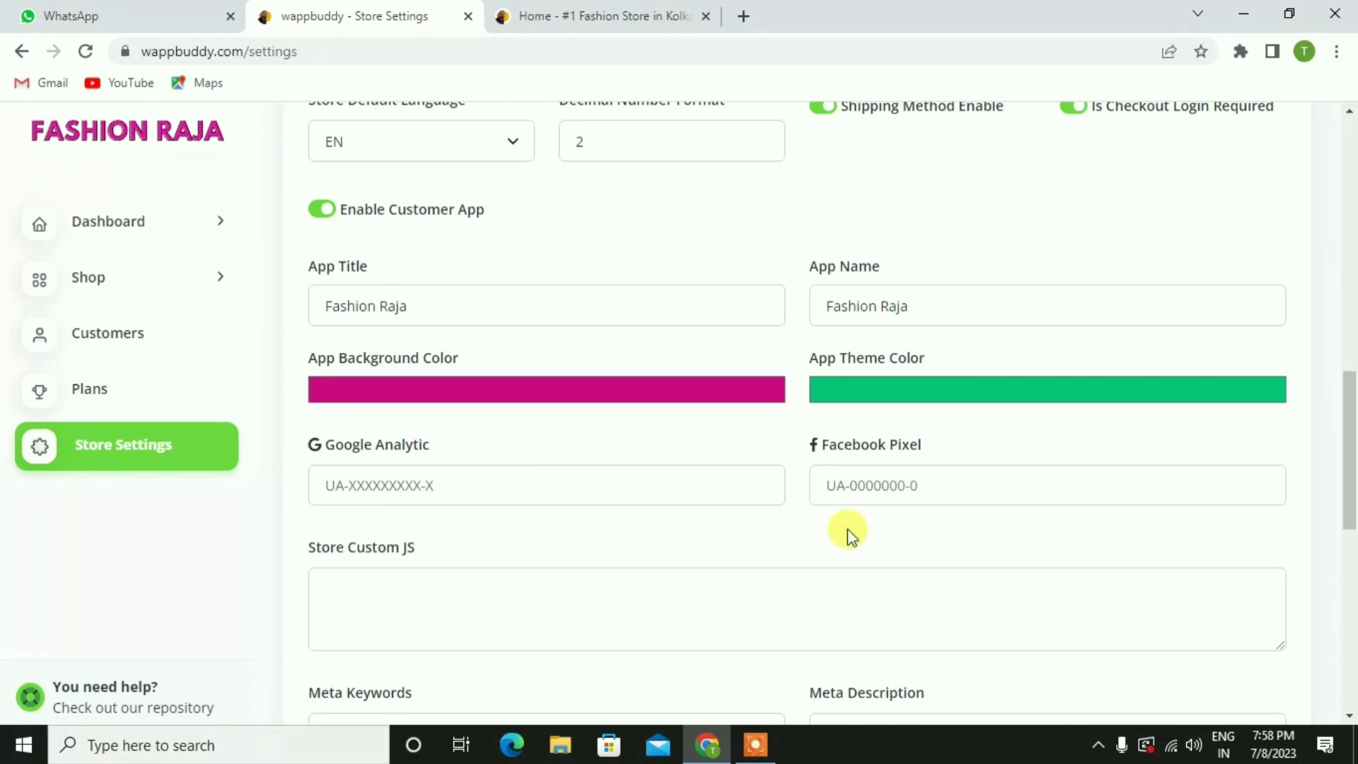
Step: Review the Google Analytic, Facebook Pixel, custom JS, meta keywords and meta description fields
scroll(848, 529, down, 4)
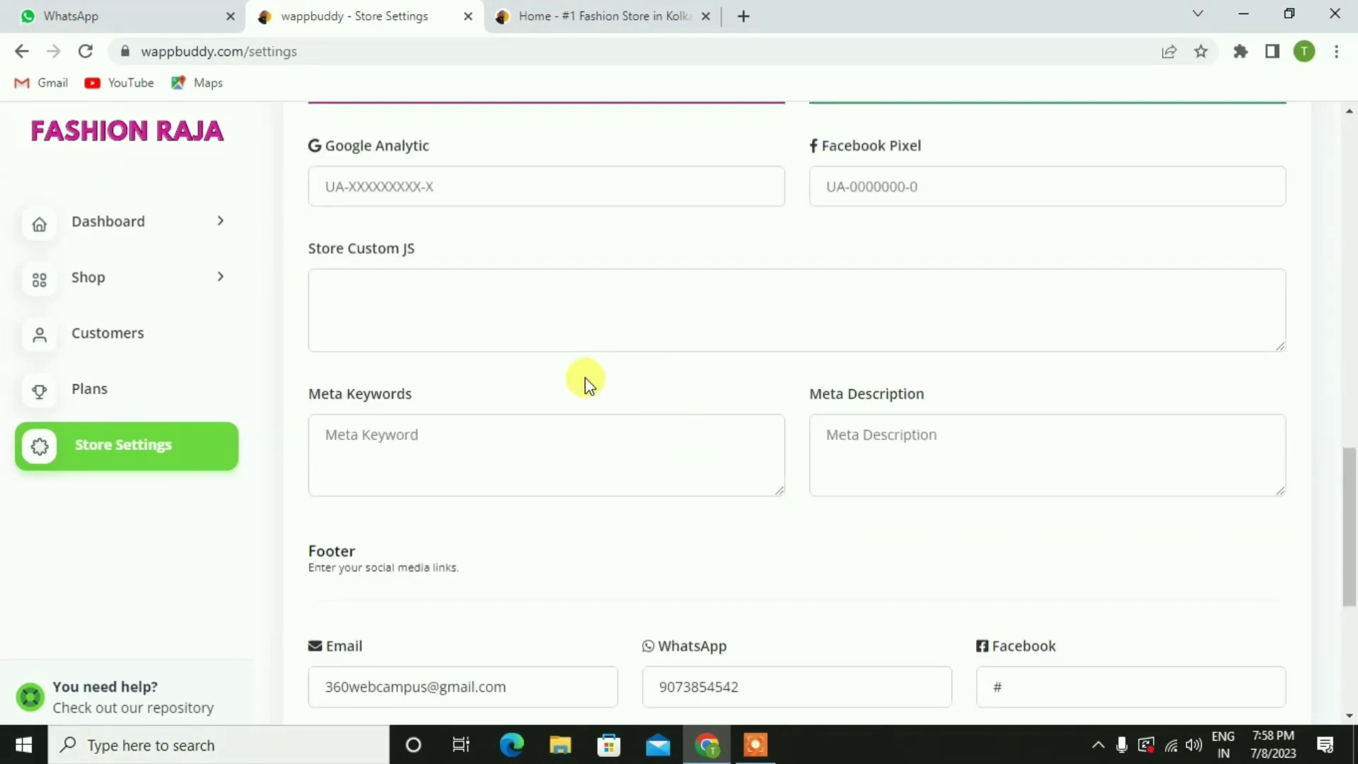
click(477, 324)
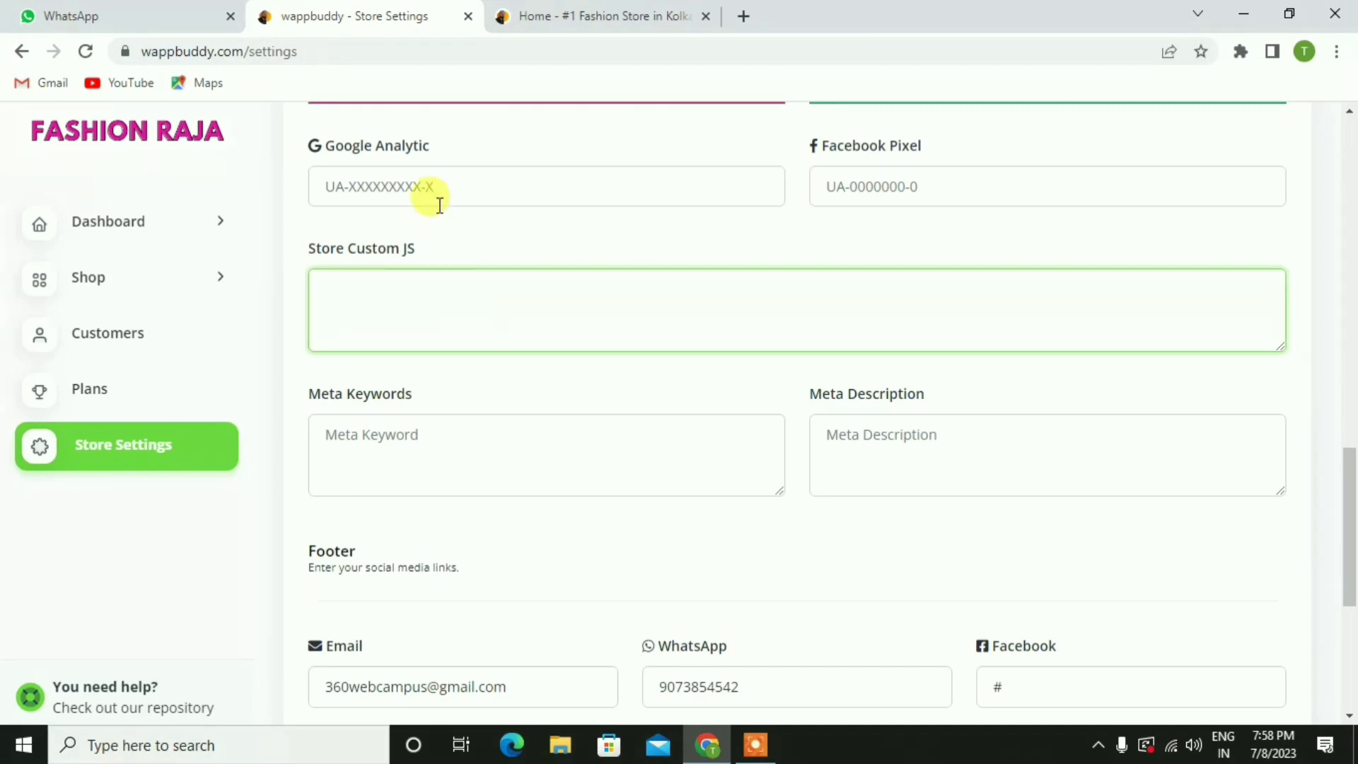
click(464, 240)
click(476, 306)
click(479, 252)
click(471, 446)
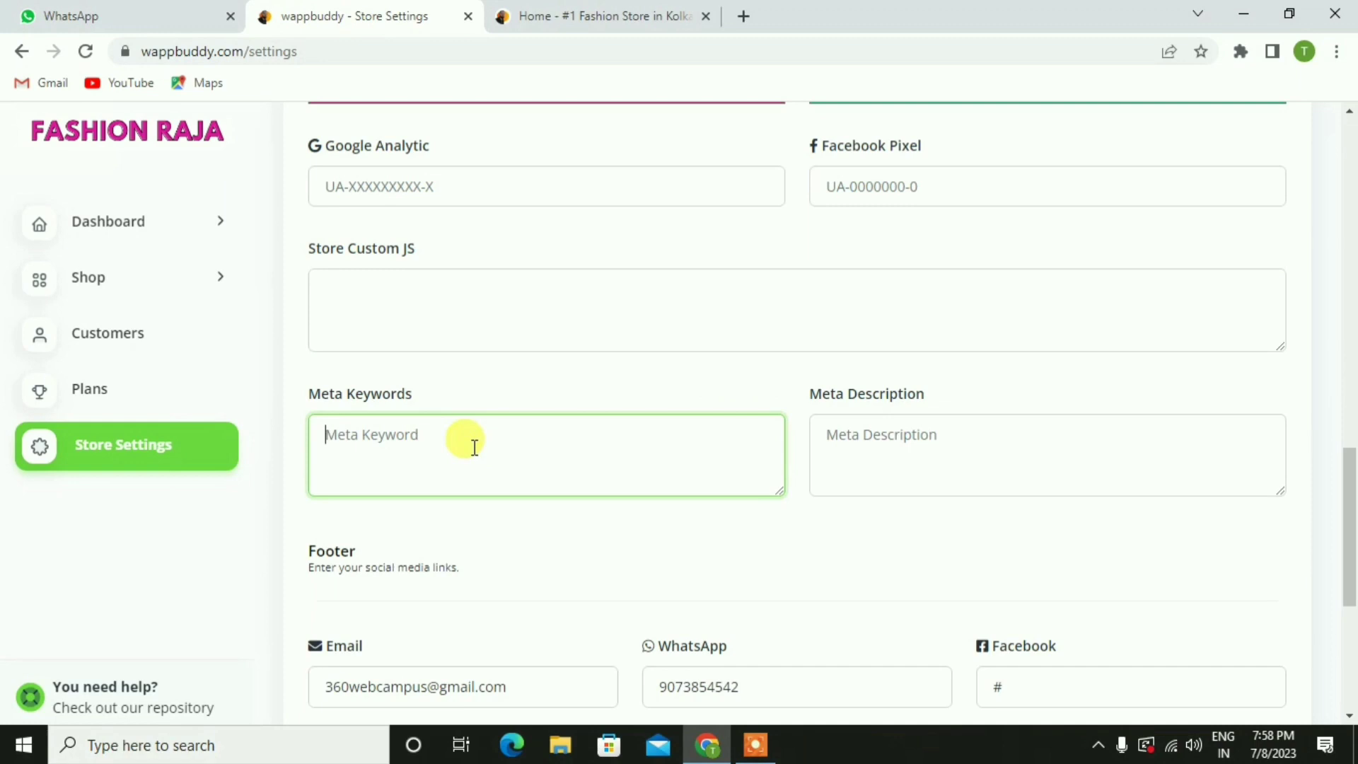
click(474, 396)
click(859, 460)
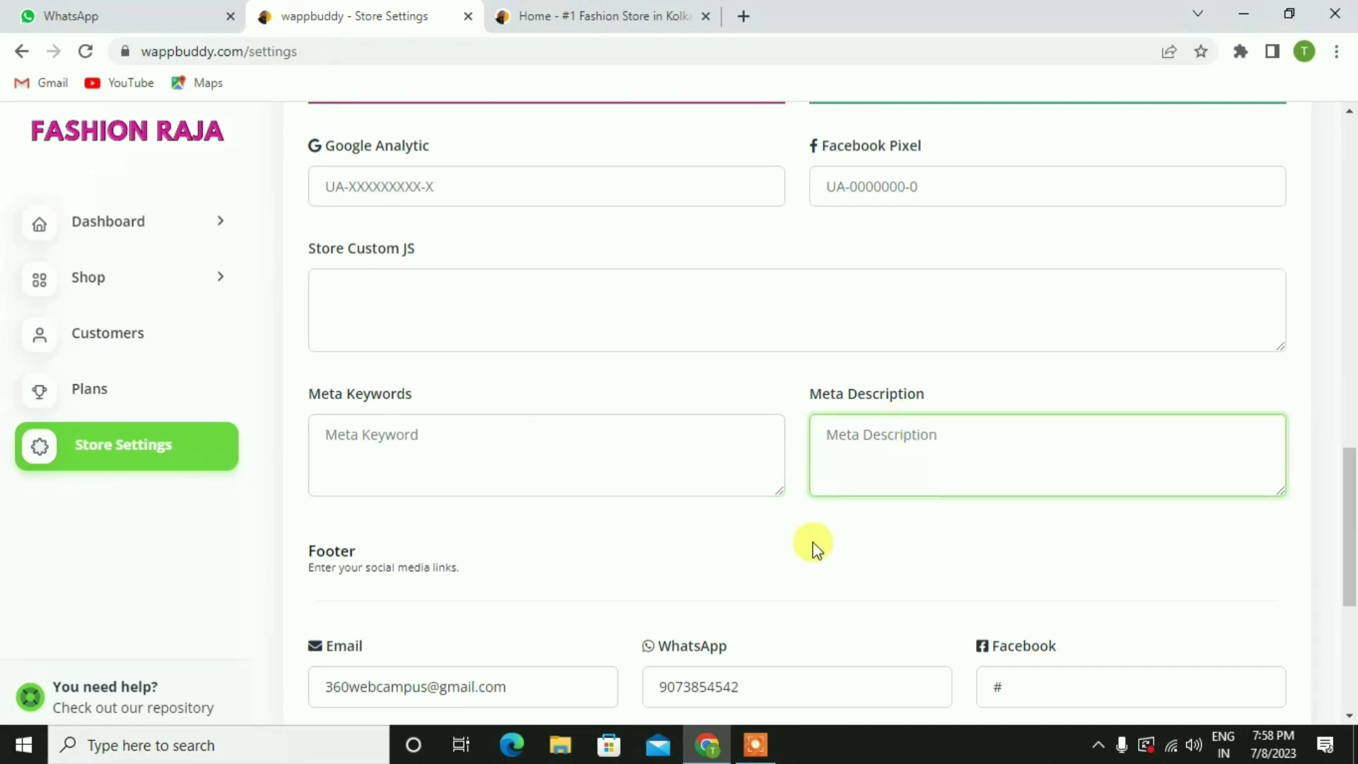
click(812, 542)
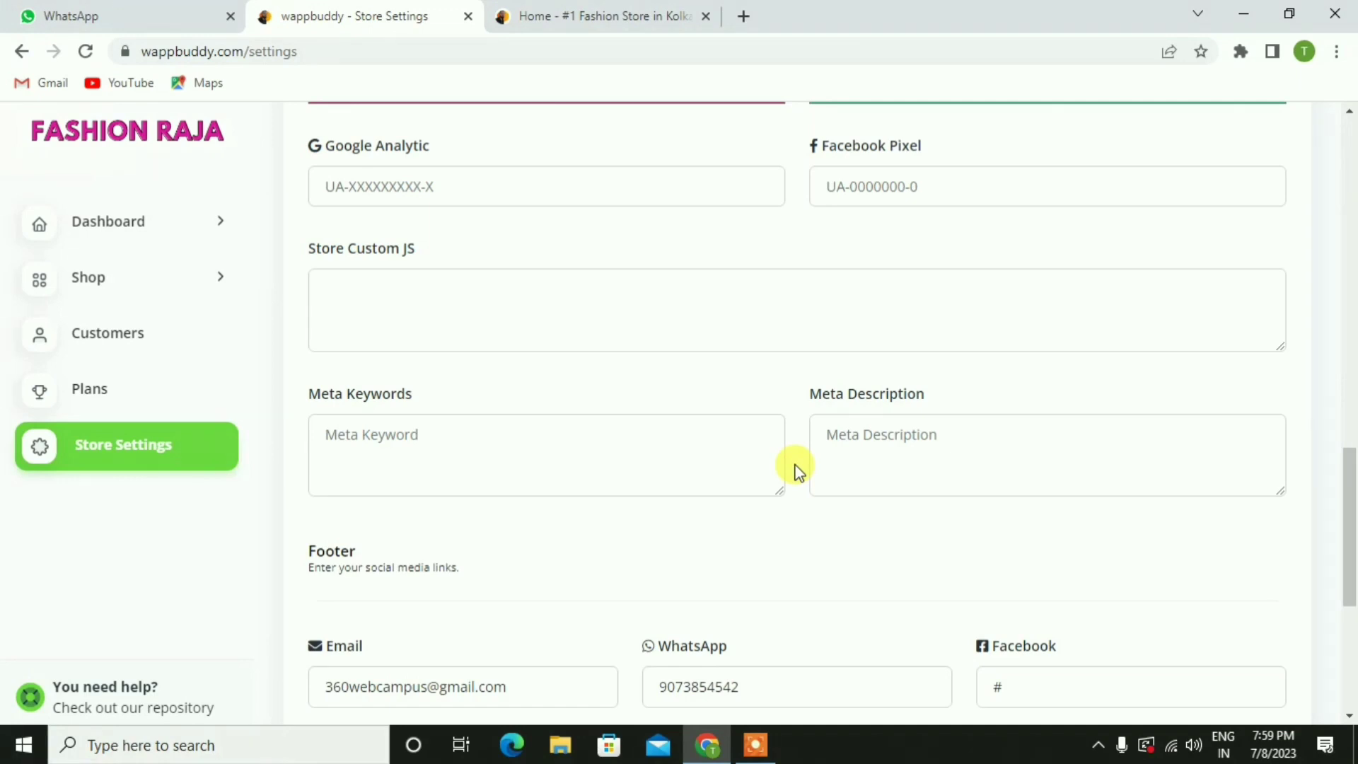
Step: Review the footer section's contact and social media links and its copyright text
scroll(782, 454, down, 1)
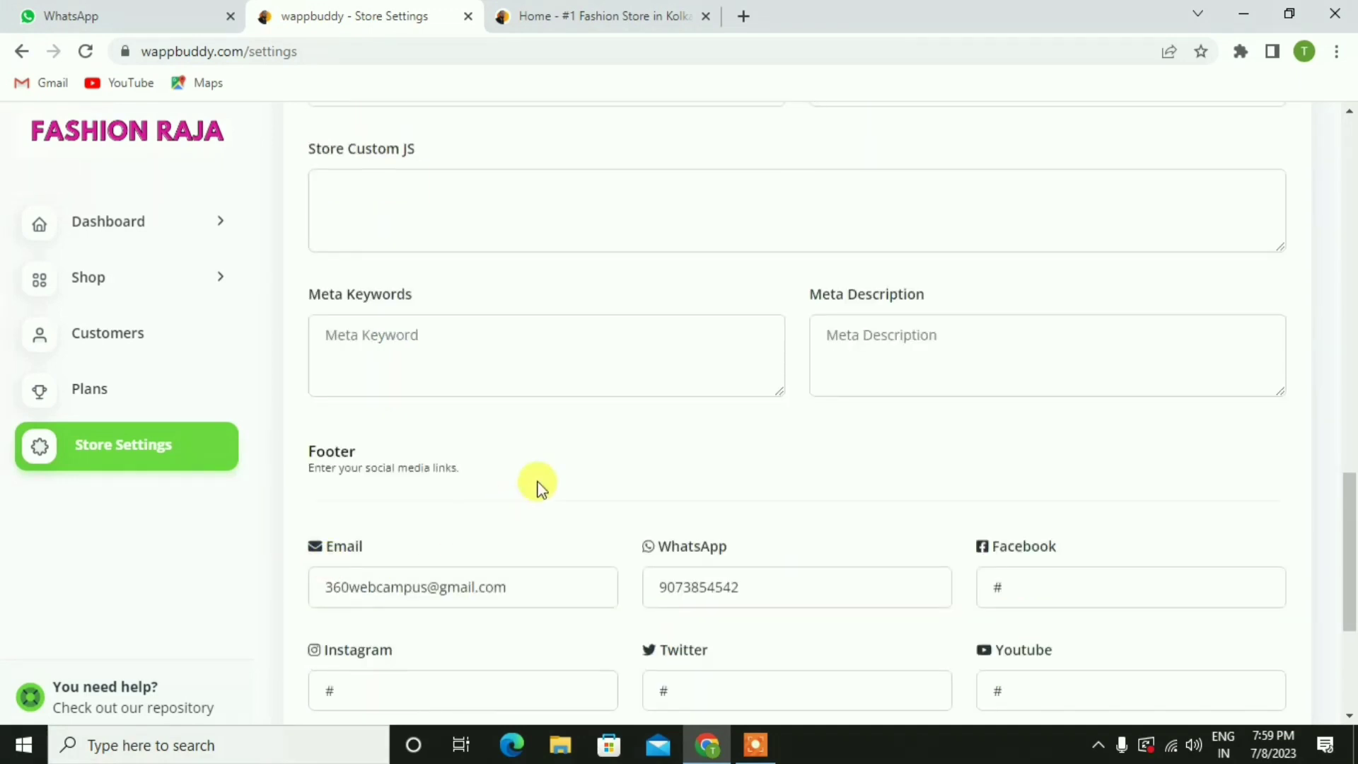
scroll(540, 486, down, 2)
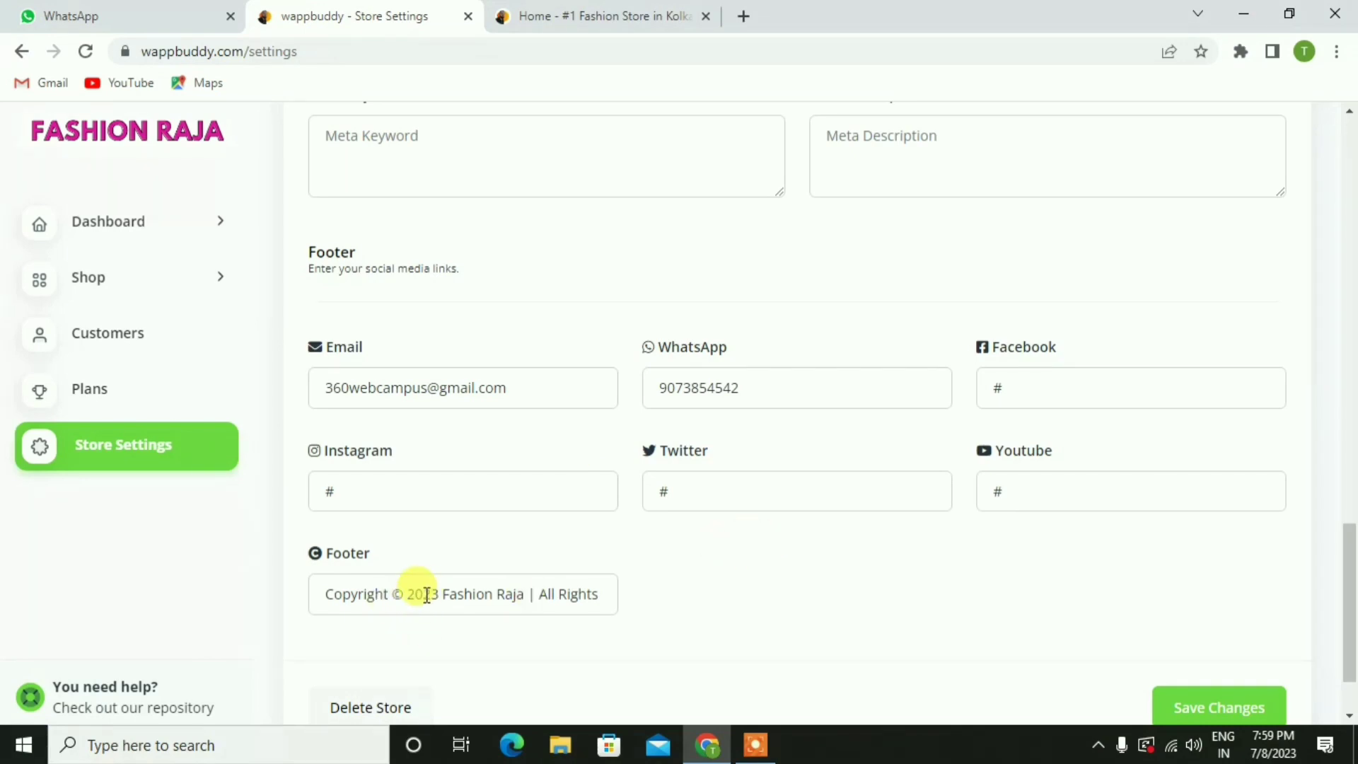
scroll(716, 575, down, 2)
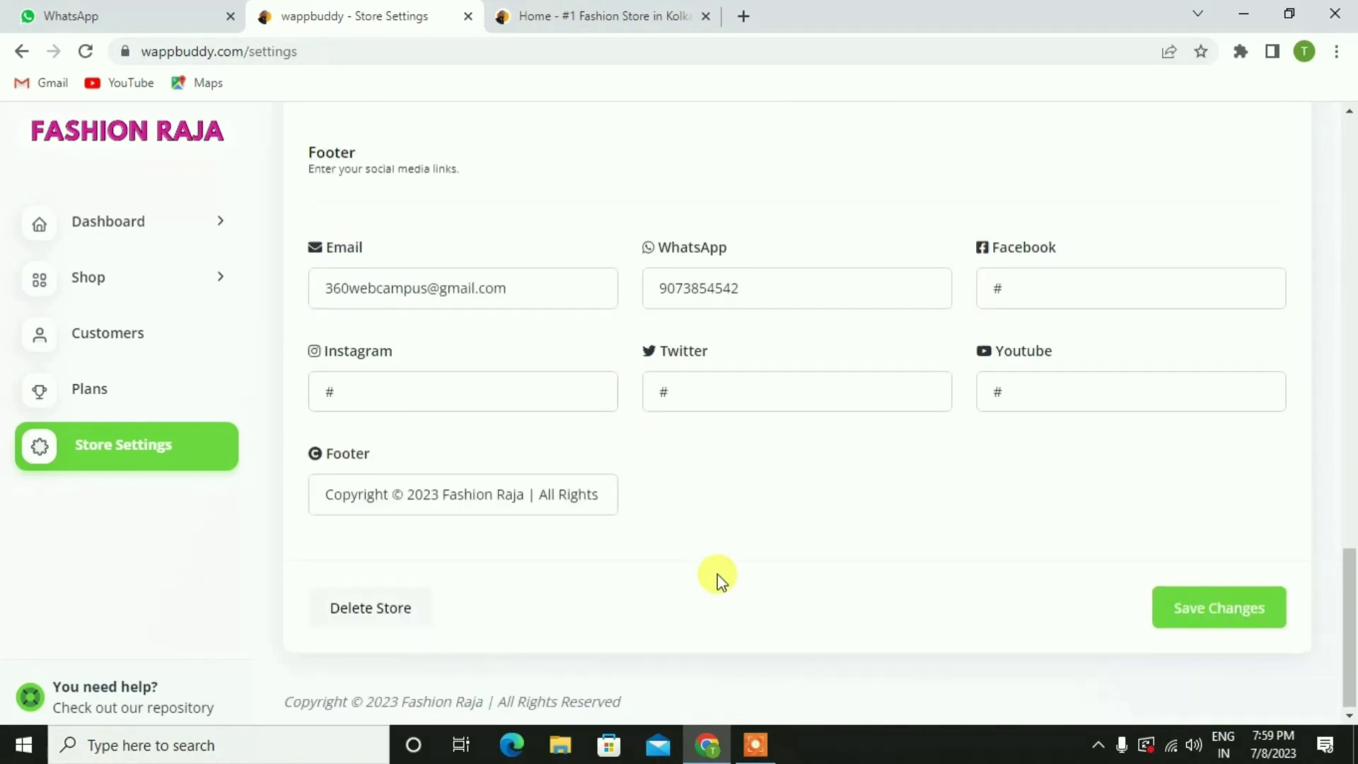
Step: Look over the whole store settings form once more and save the changes
scroll(710, 586, up, 4)
scroll(694, 545, up, 11)
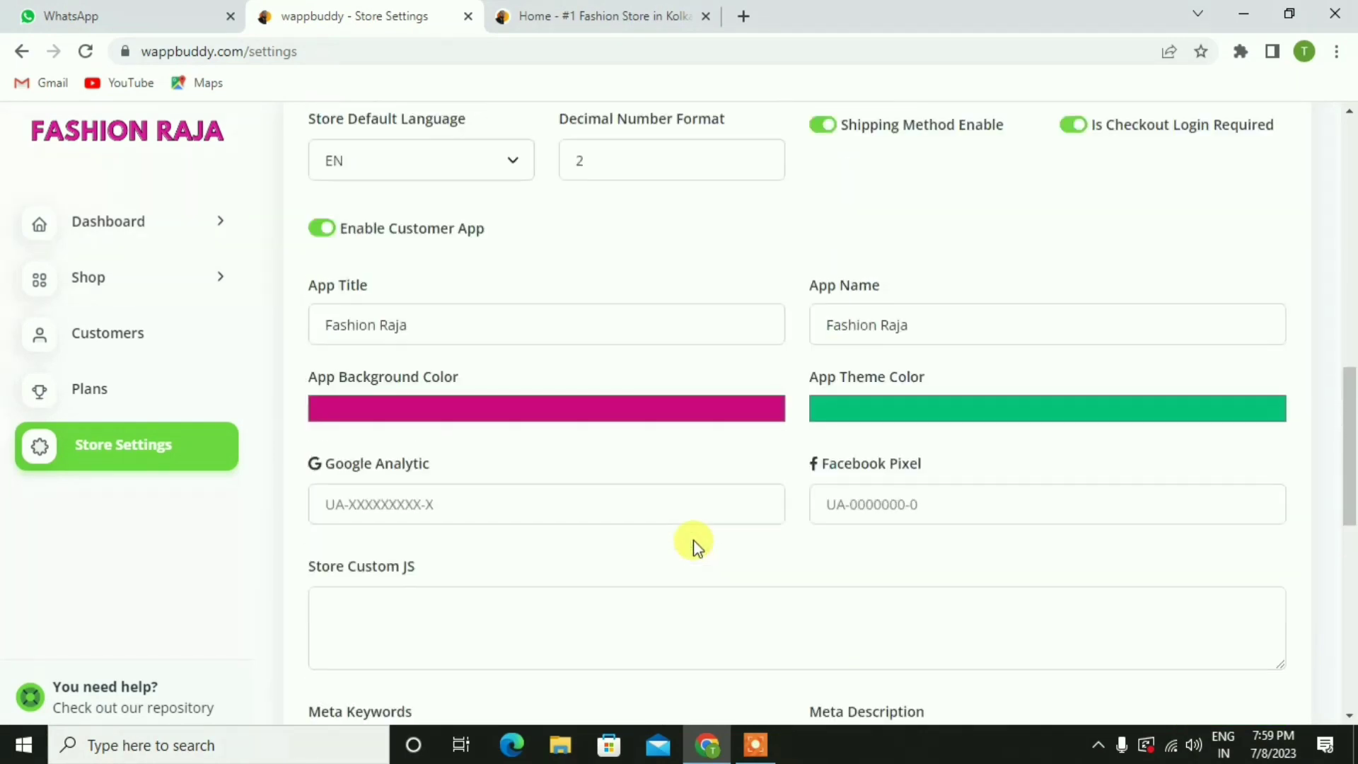
scroll(693, 541, up, 8)
scroll(692, 541, down, 20)
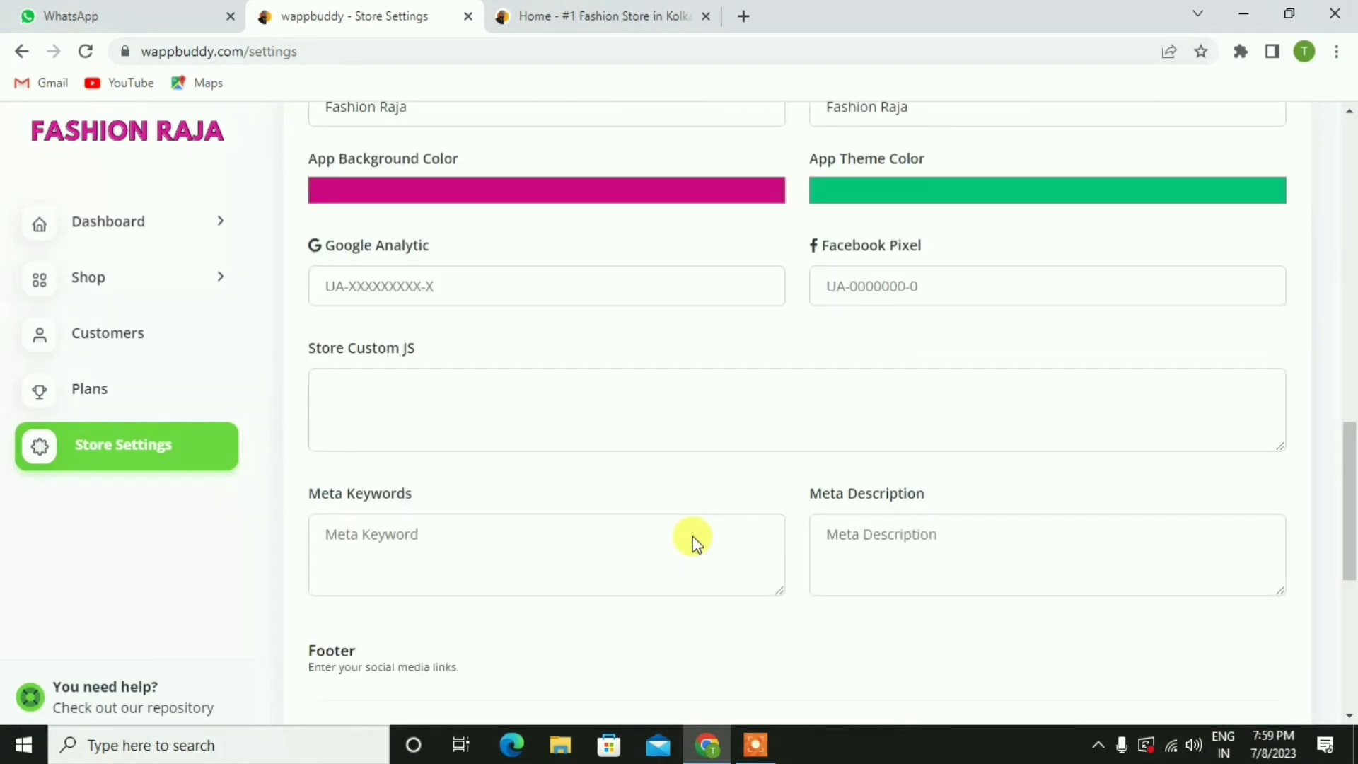
click(1204, 623)
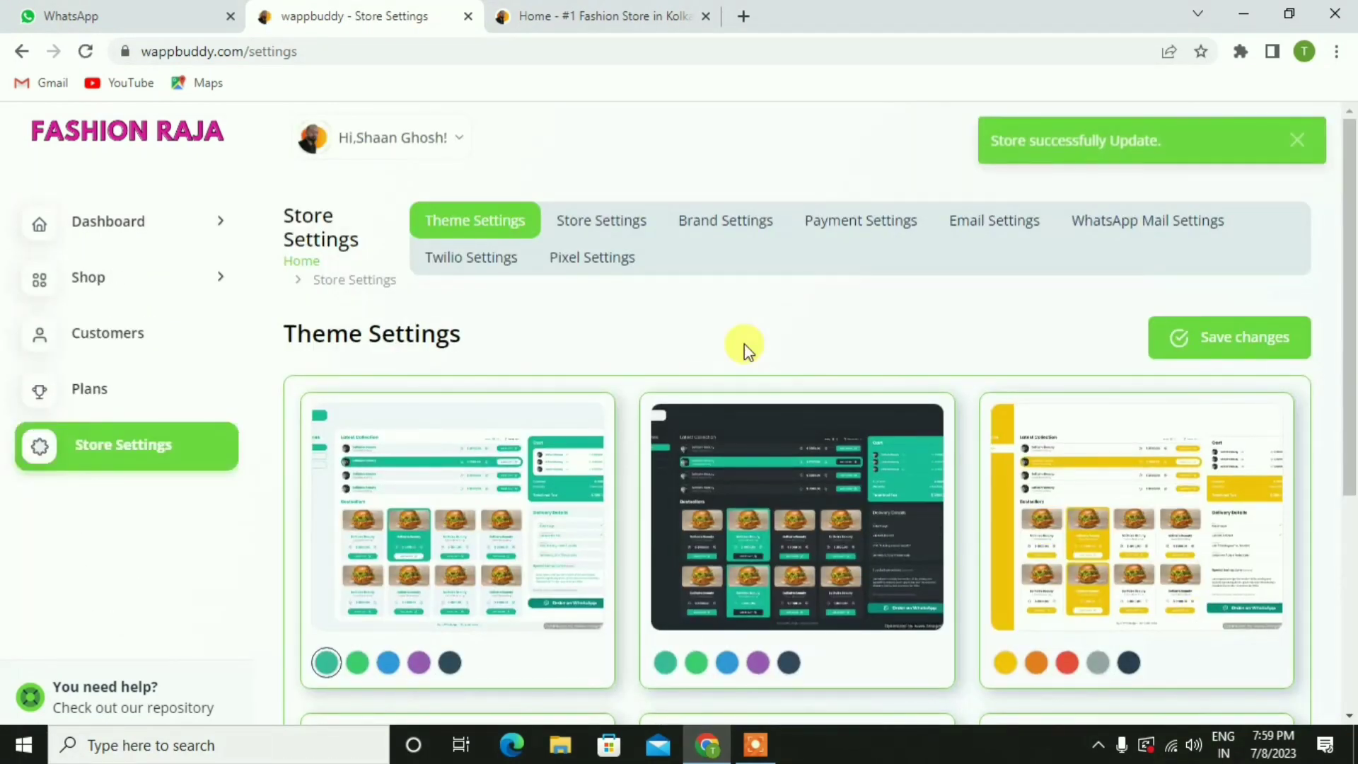
Step: Review the brand settings: logos, favicon, title and footer text, date and time formats, RTL option and theme customizer
click(726, 236)
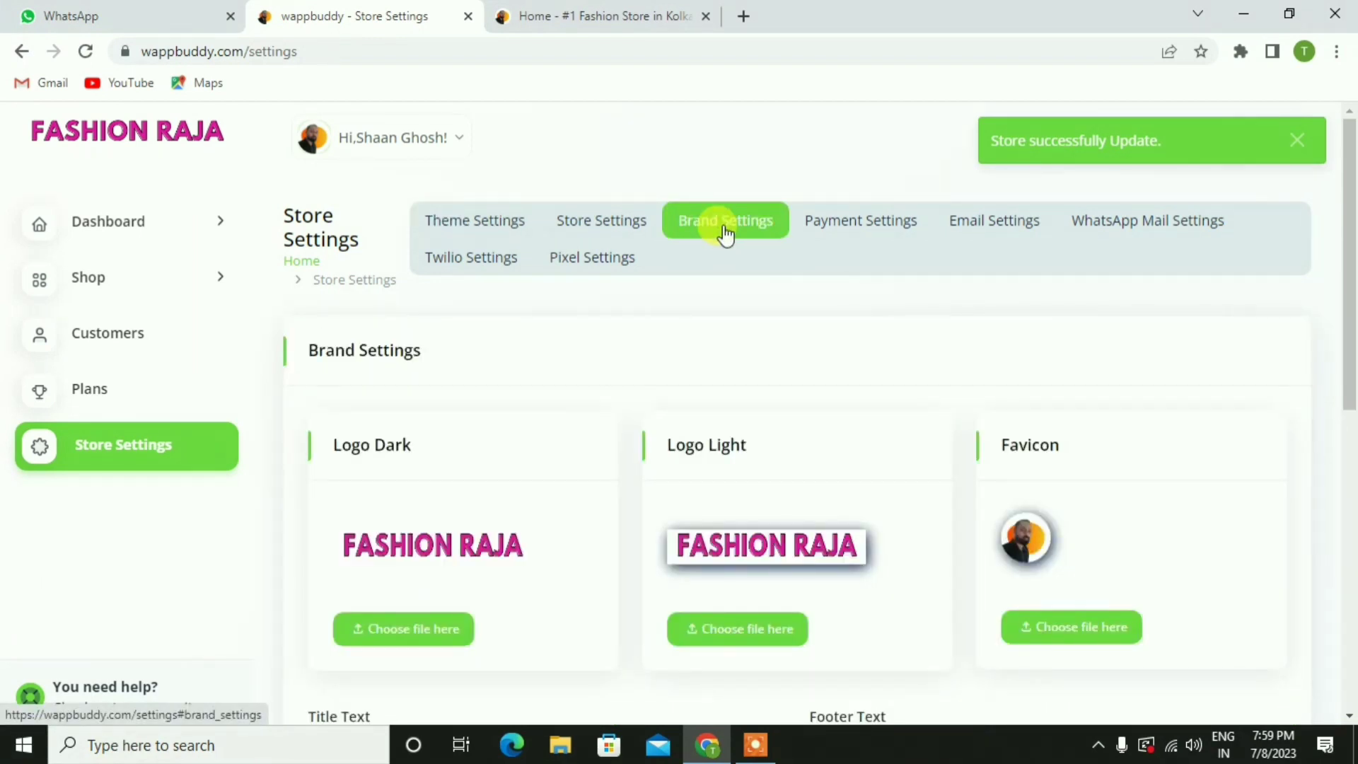
scroll(368, 318, down, 3)
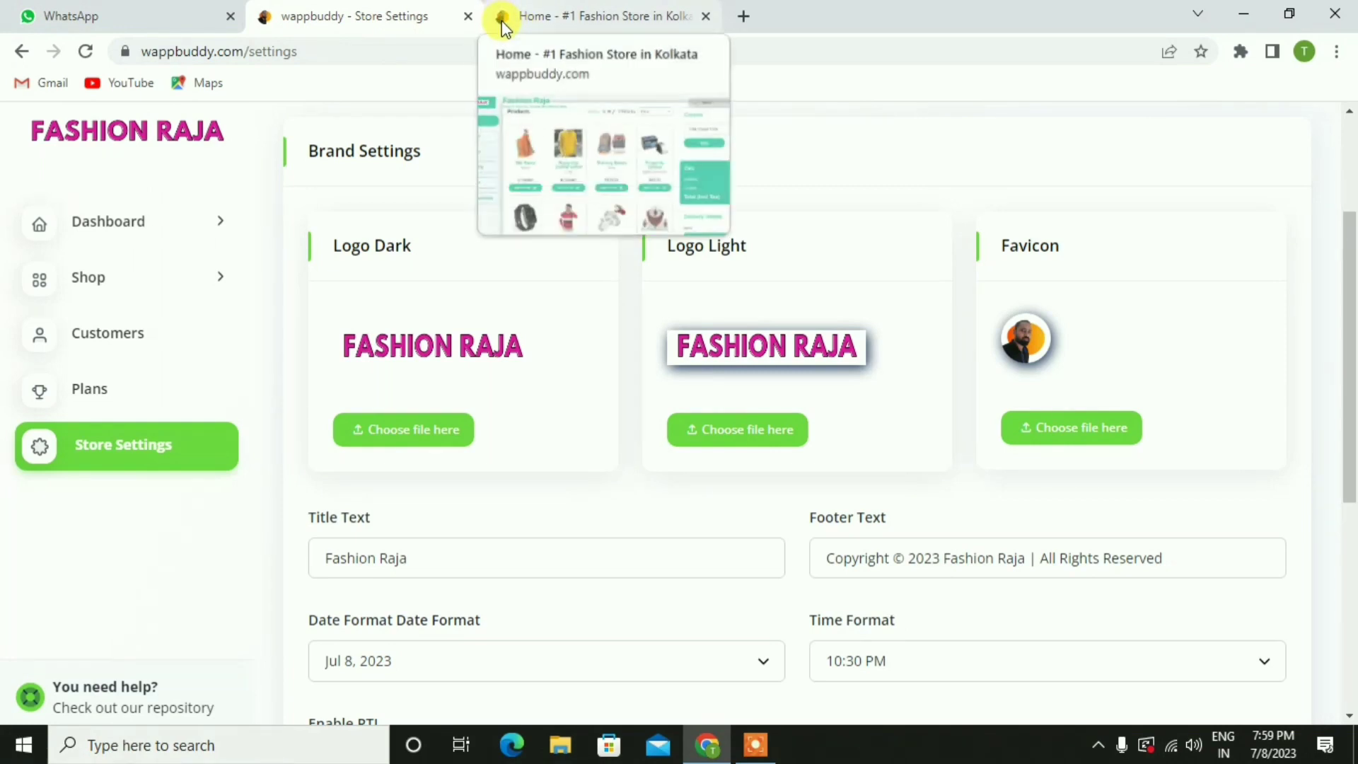
scroll(631, 371, down, 1)
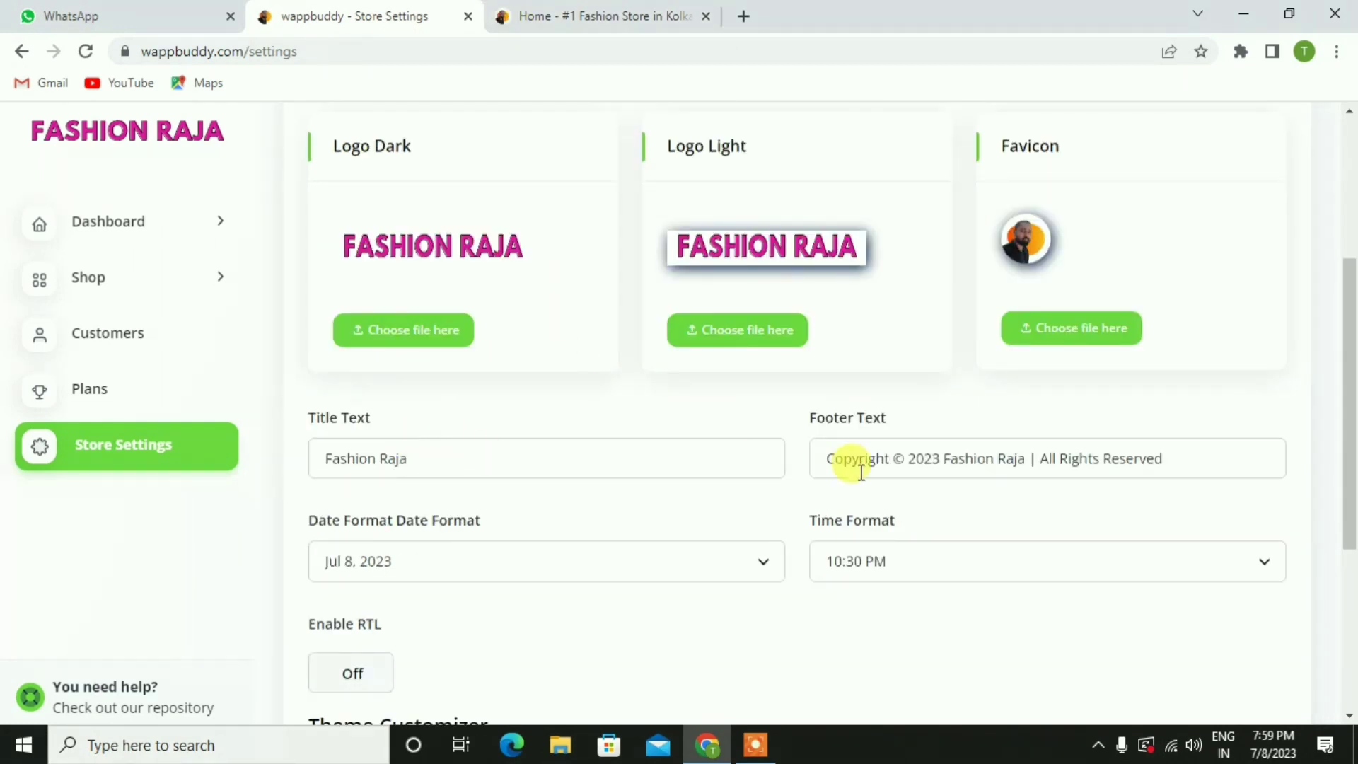
scroll(552, 501, down, 1)
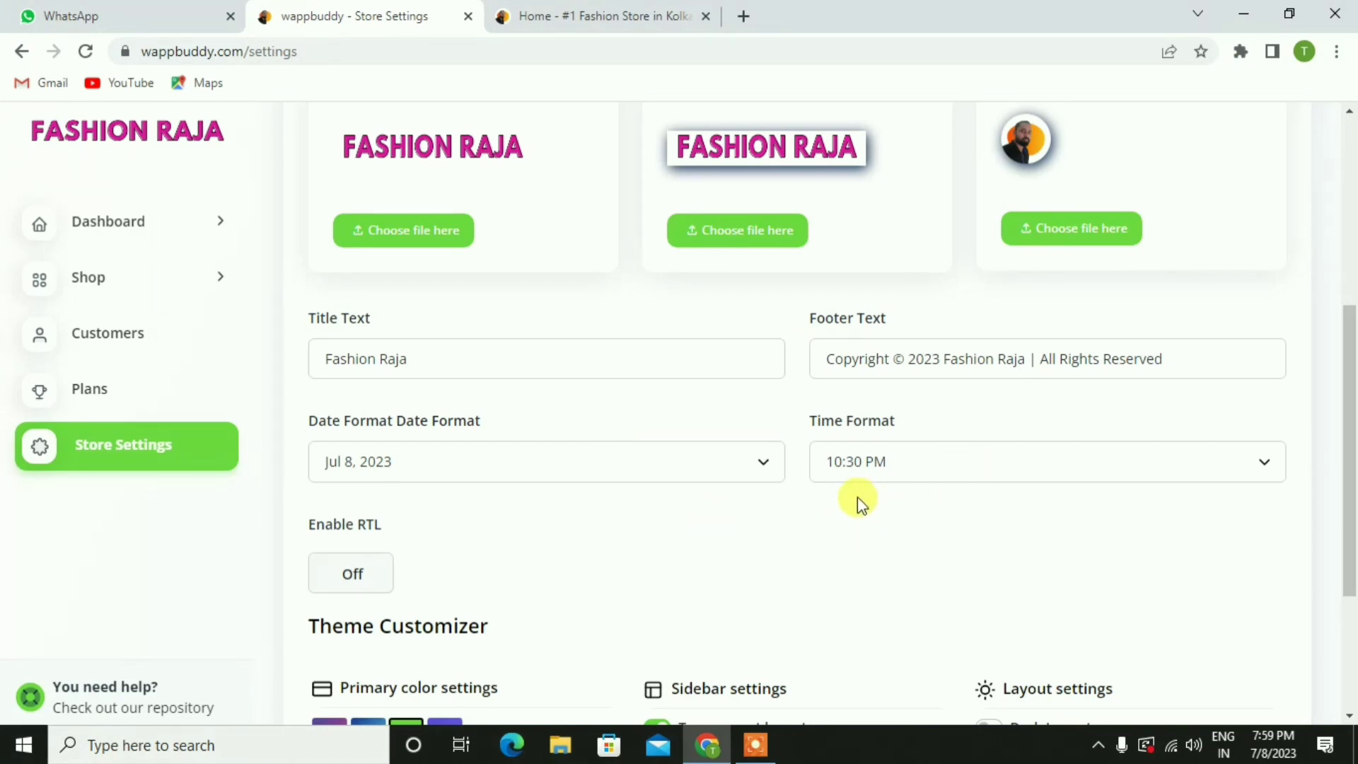
scroll(858, 503, down, 1)
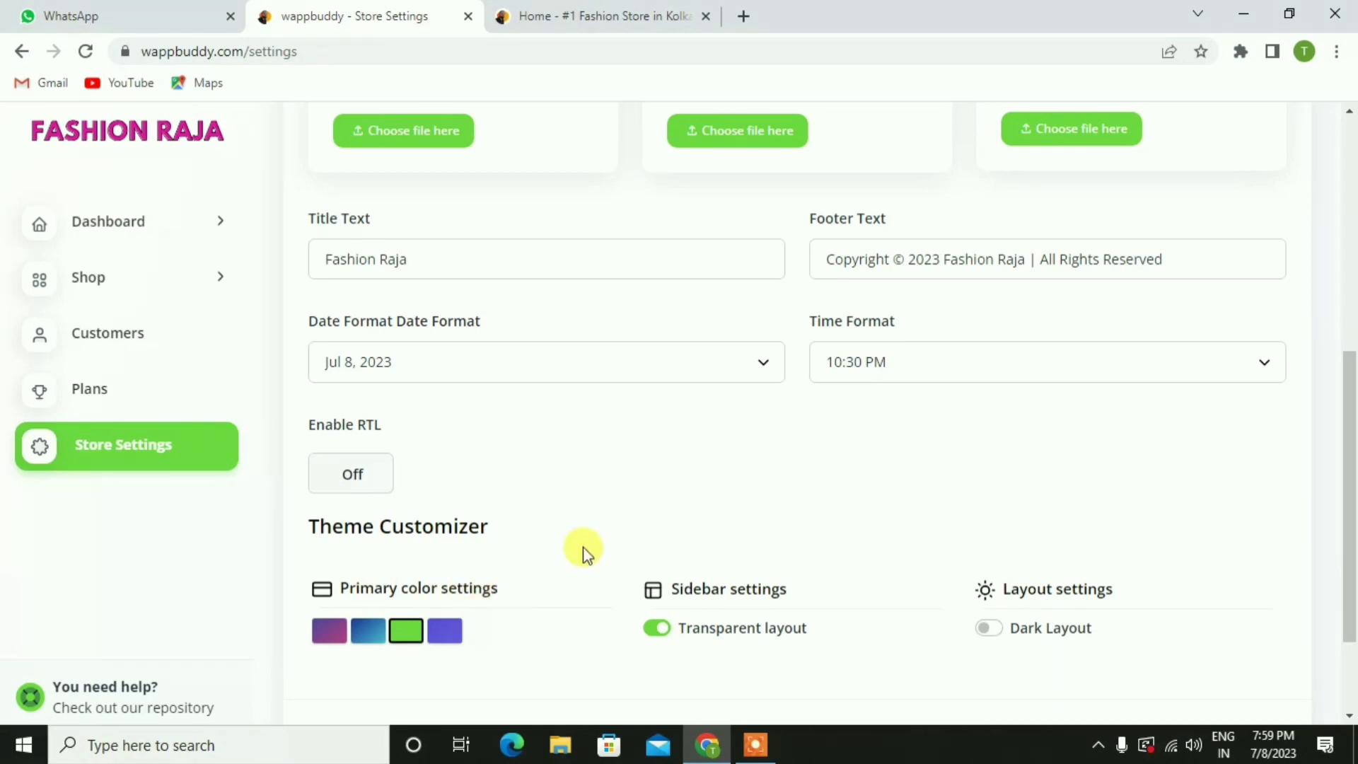
scroll(577, 527, down, 2)
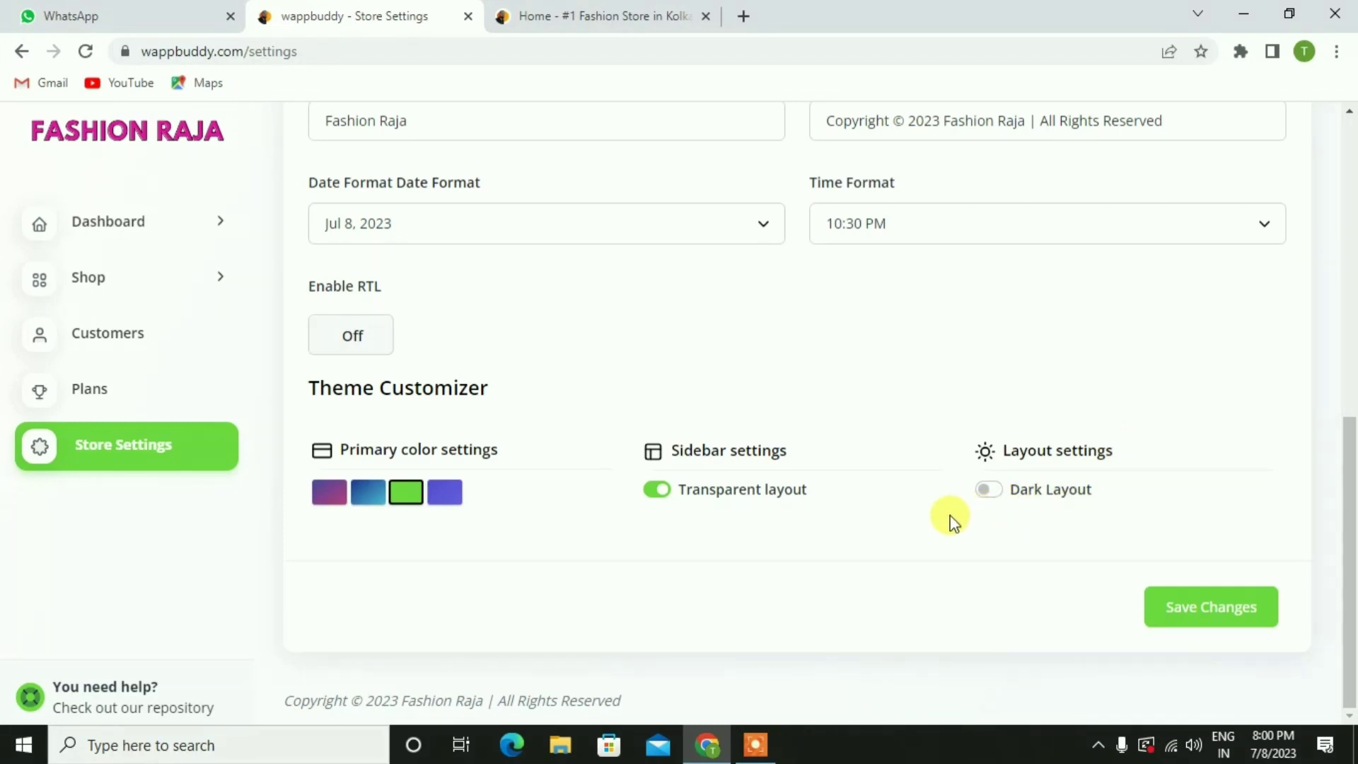
Step: Open the payment settings and look at the Currency and Currency Symbol fields without changing them
scroll(949, 516, up, 9)
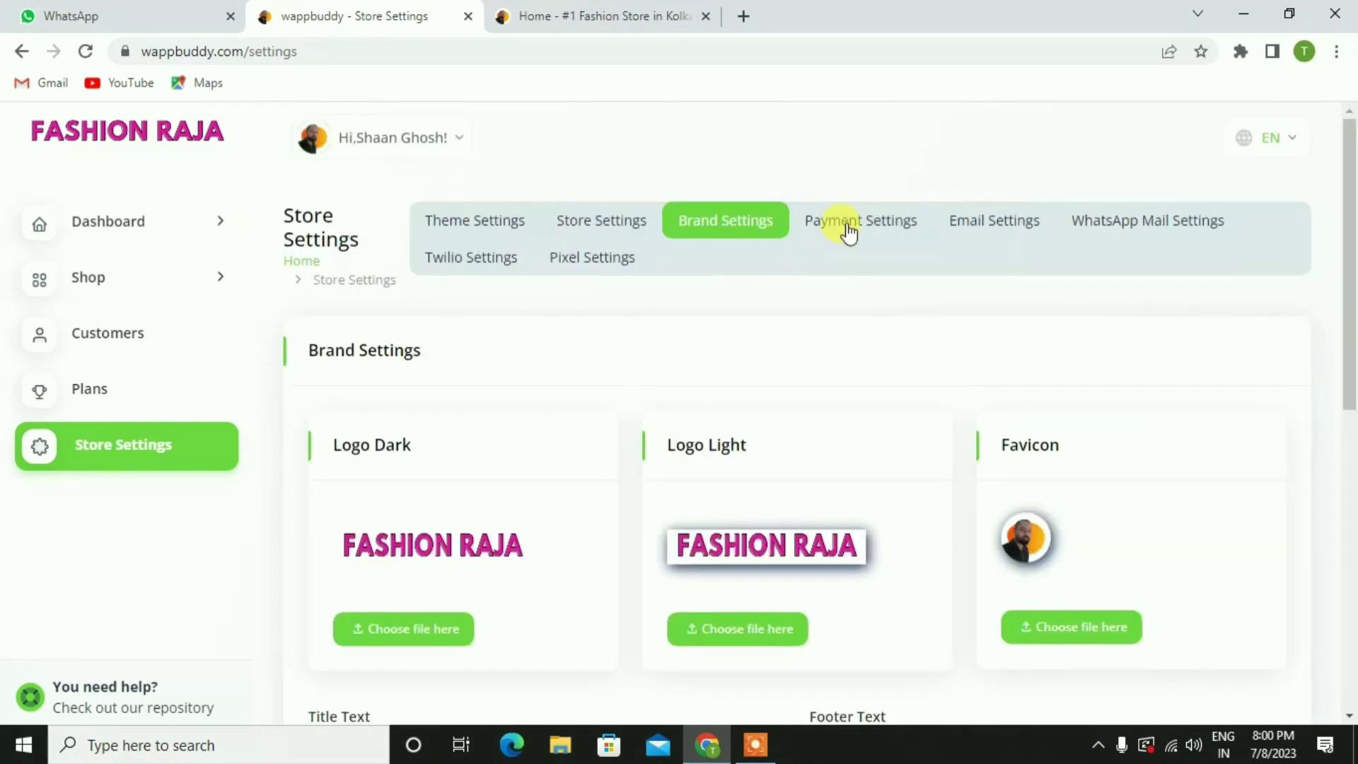
click(849, 229)
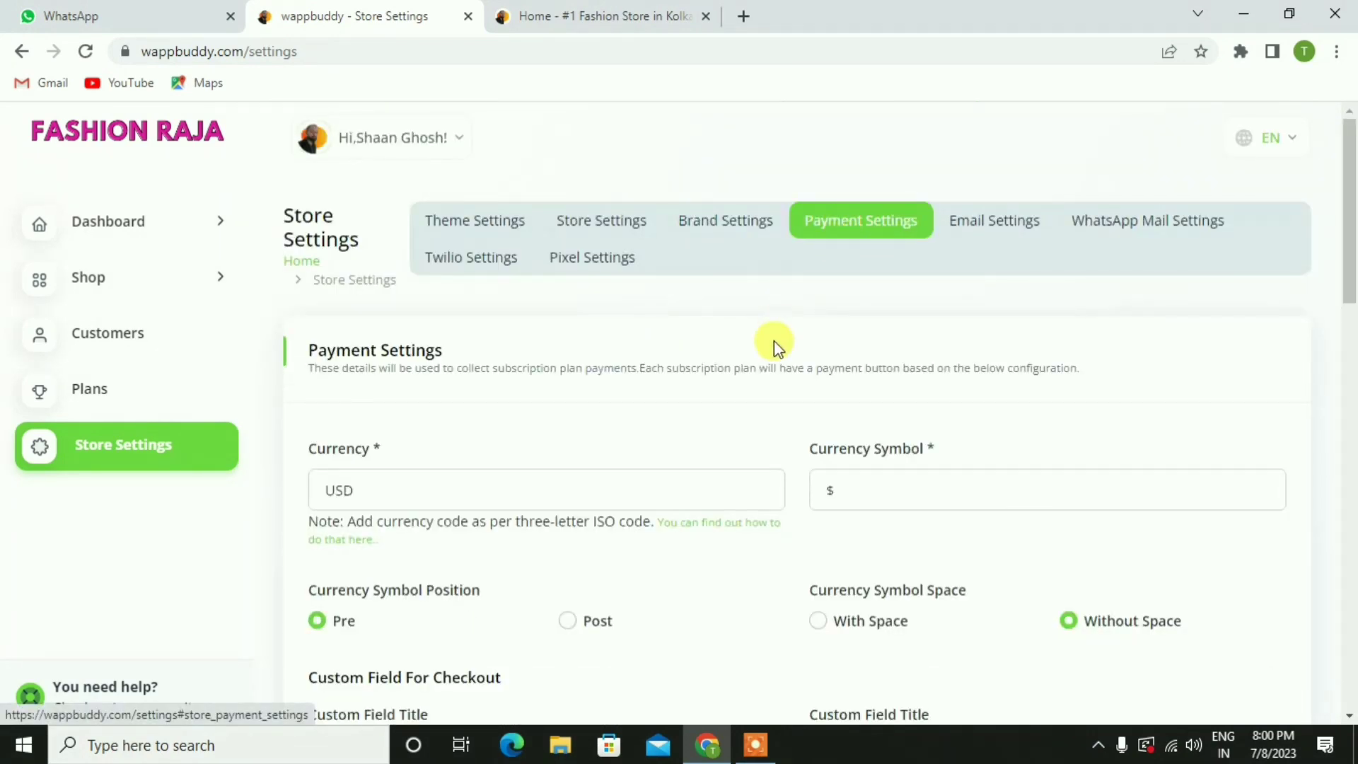
scroll(775, 347, down, 1)
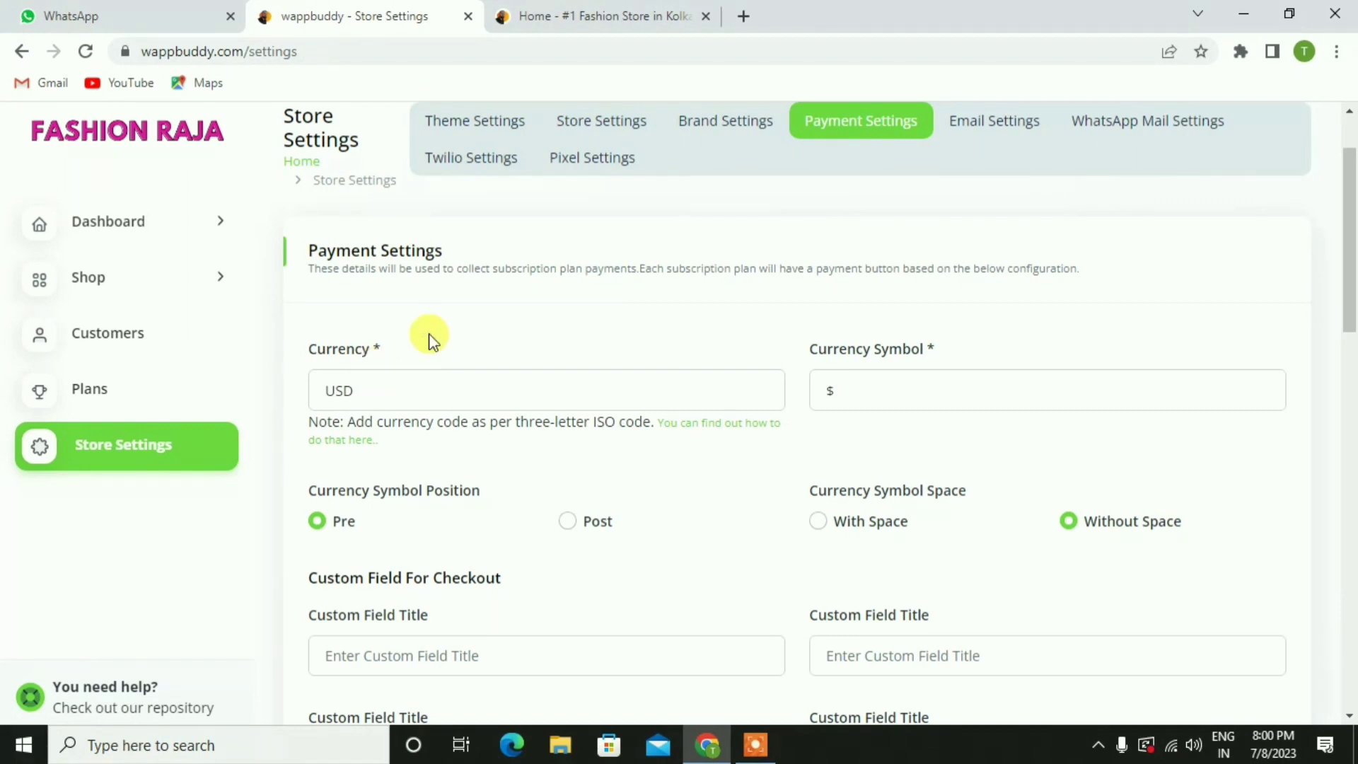
click(378, 372)
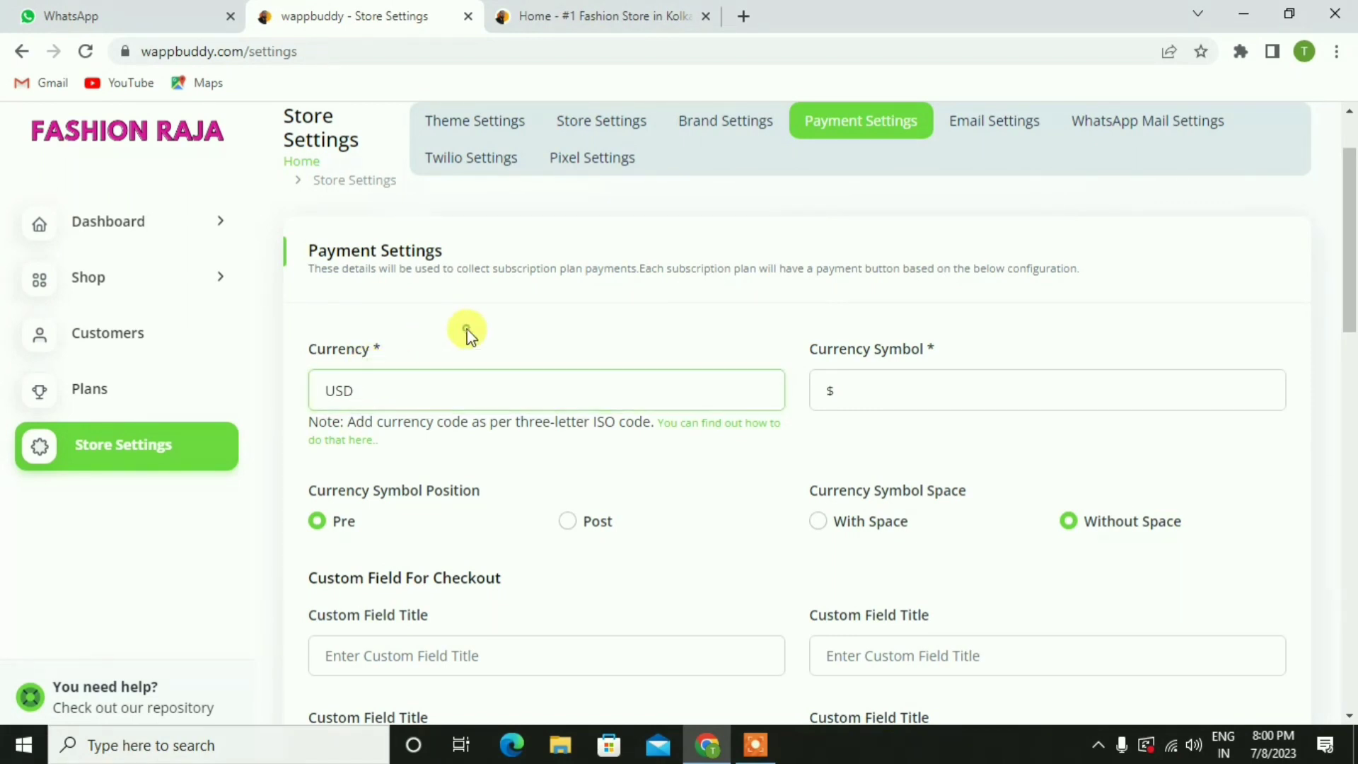
click(368, 393)
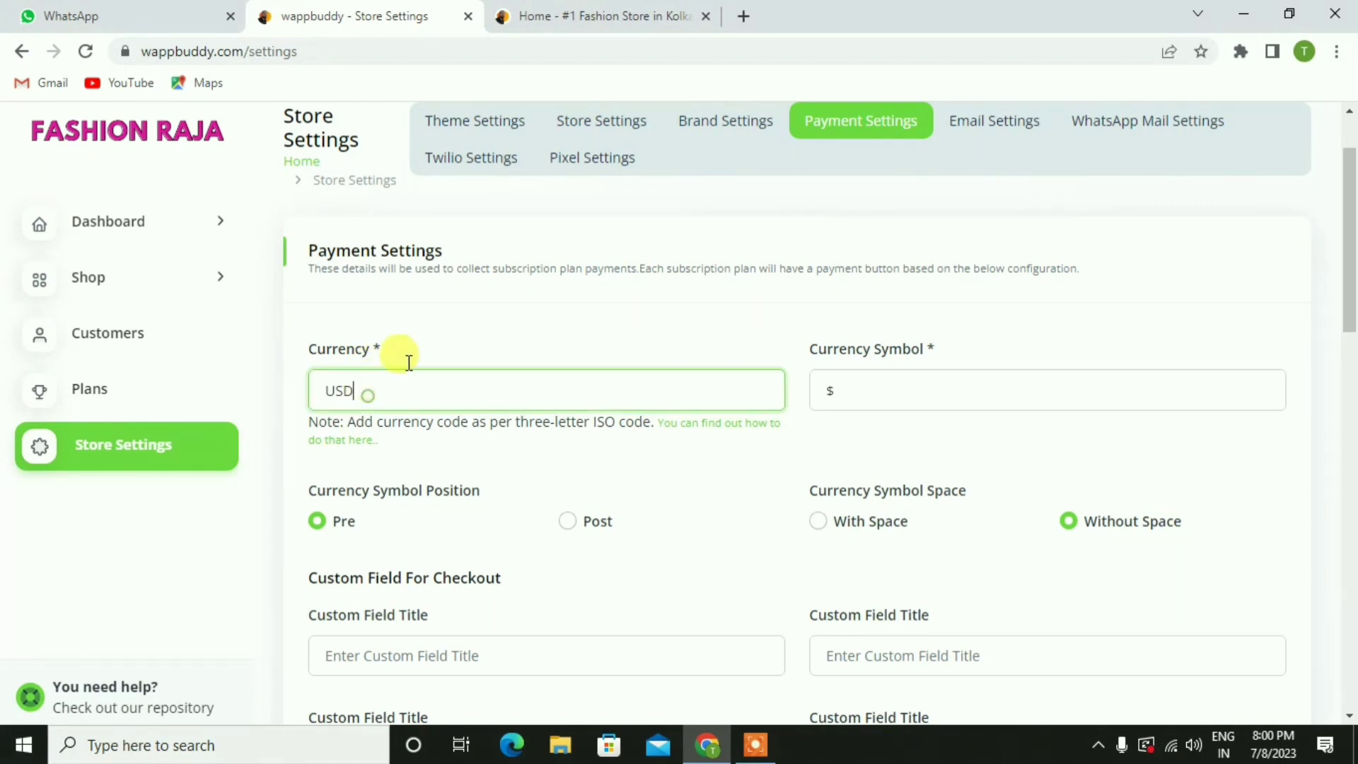
click(440, 334)
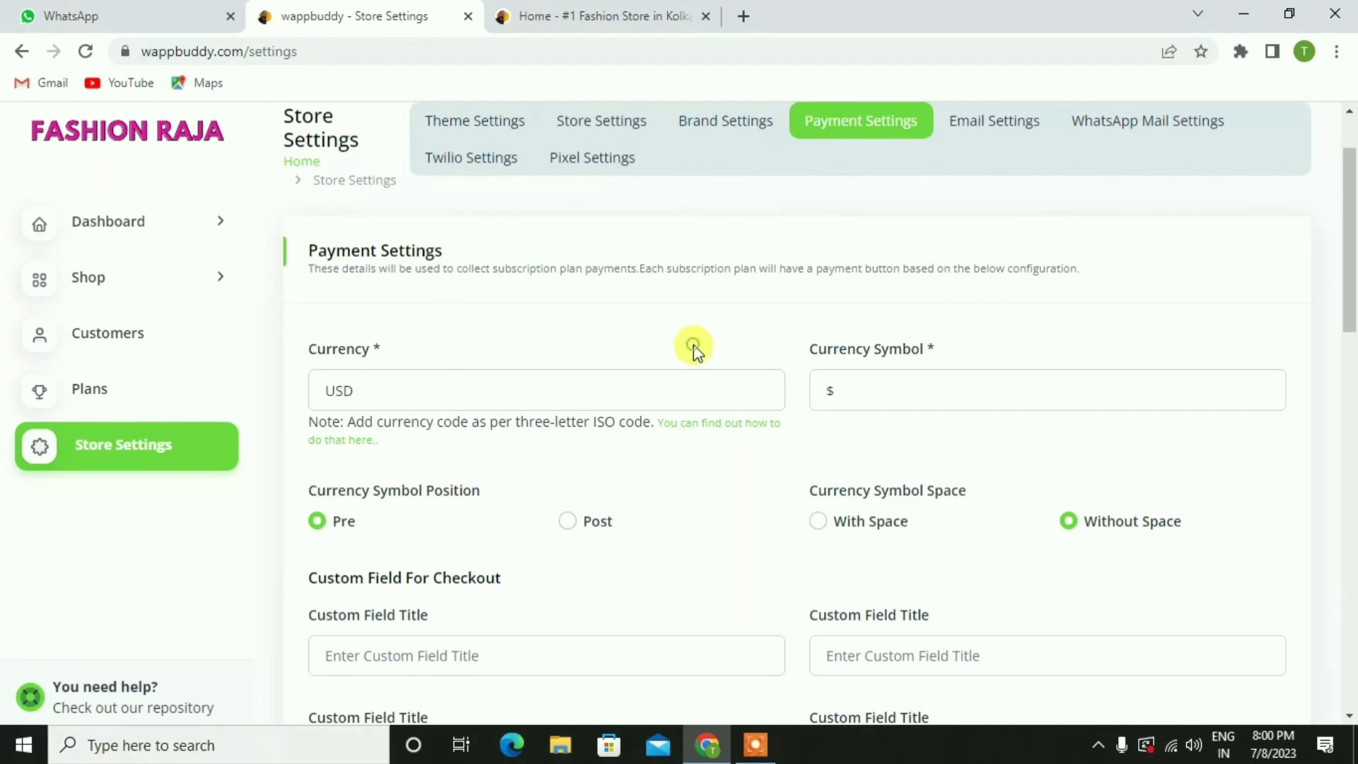
click(847, 394)
click(758, 345)
Step: Review the currency symbol position and spacing options and the custom fields for checkout
scroll(778, 435, down, 3)
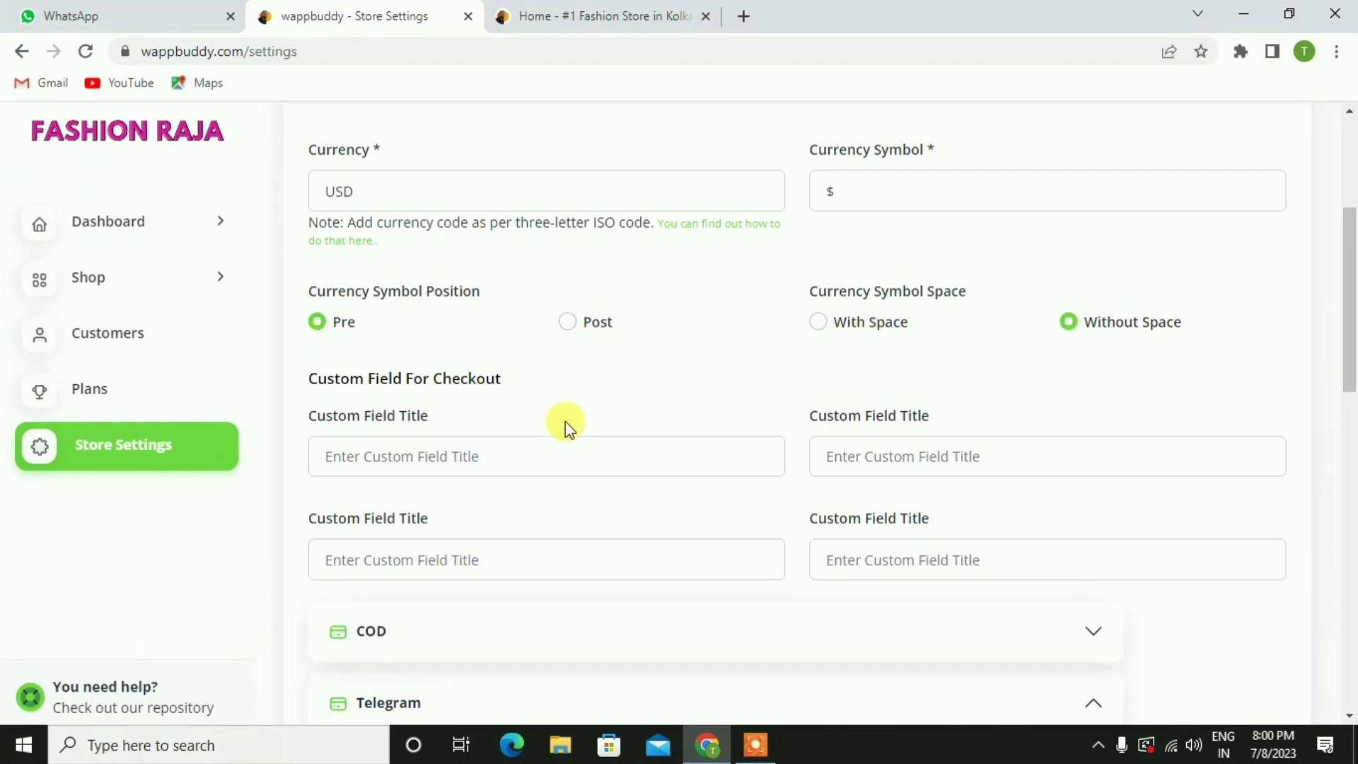
scroll(679, 445, down, 2)
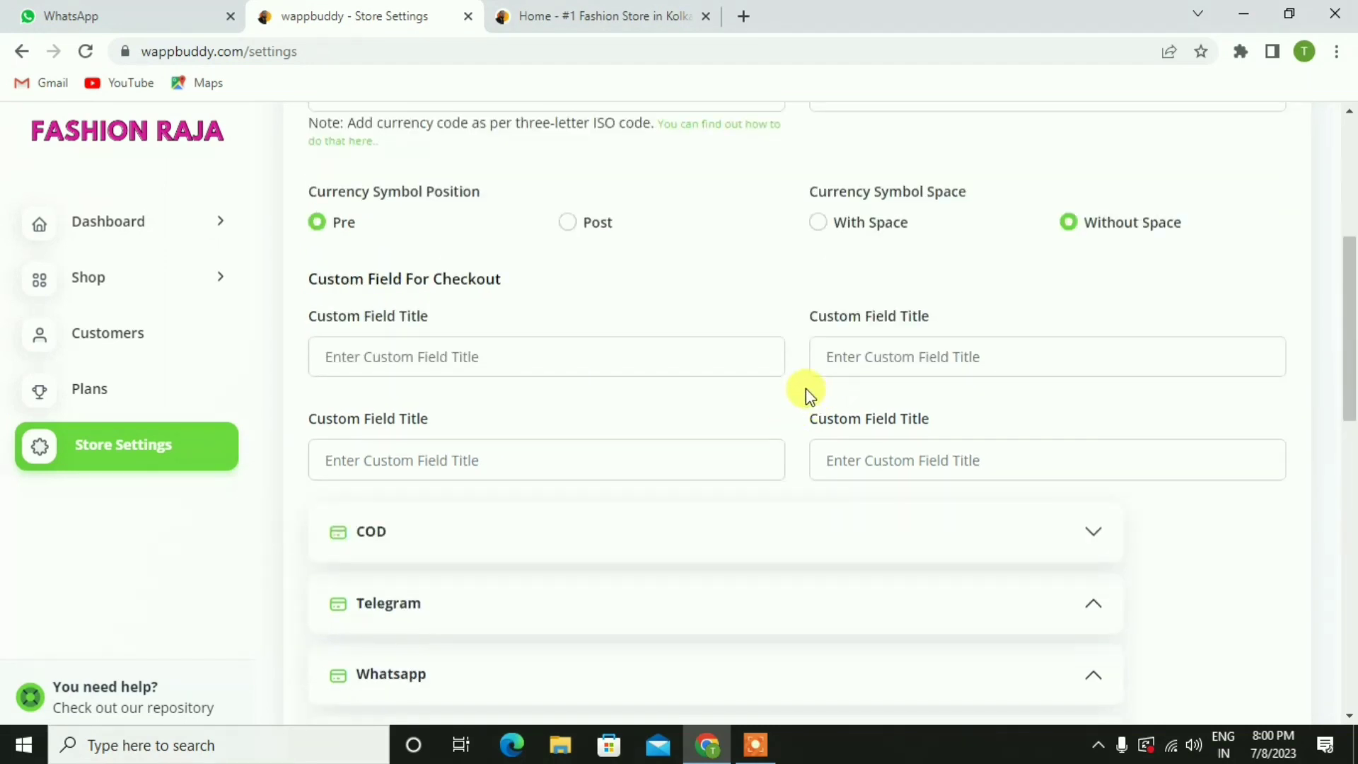
scroll(810, 388, down, 2)
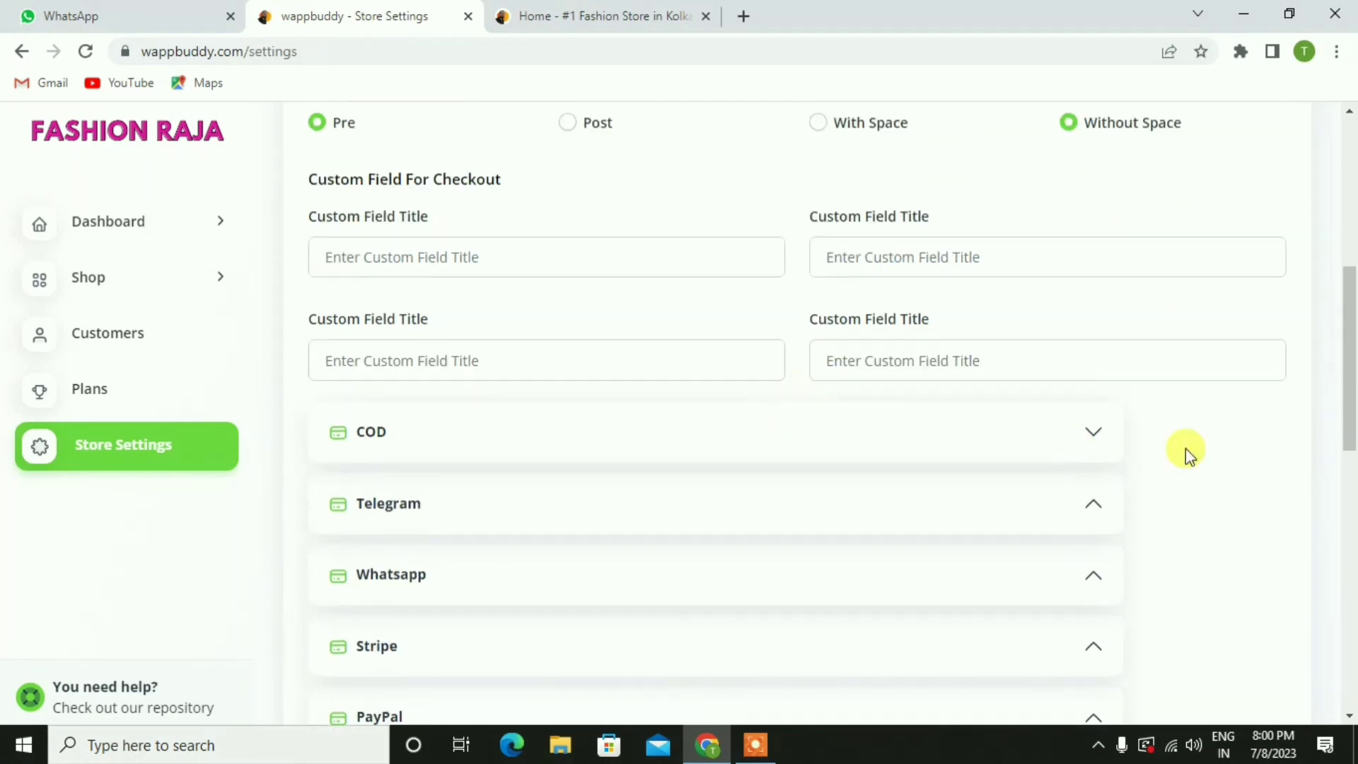
Step: Expand and collapse the COD, Telegram and Whatsapp payment methods to view their checkout details
scroll(1199, 471, down, 4)
click(1094, 232)
click(1090, 240)
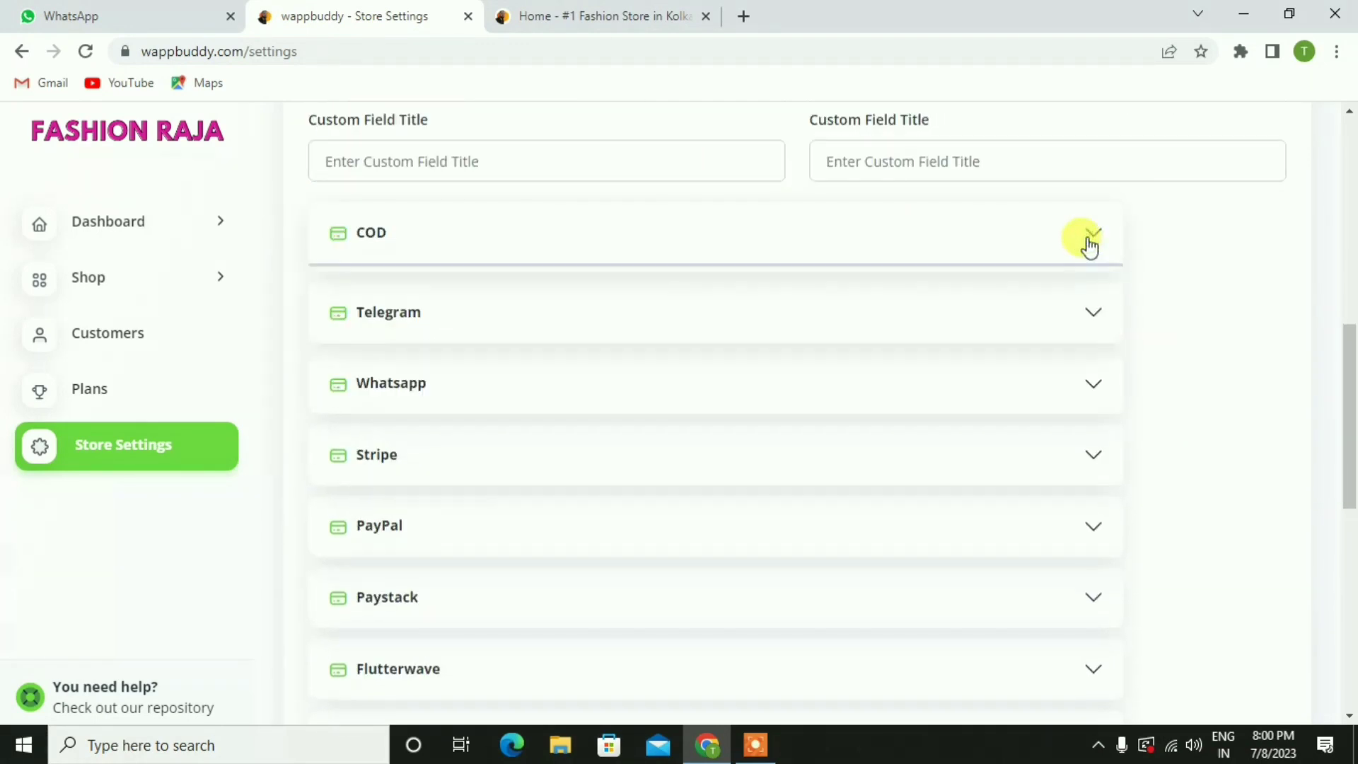
click(1084, 318)
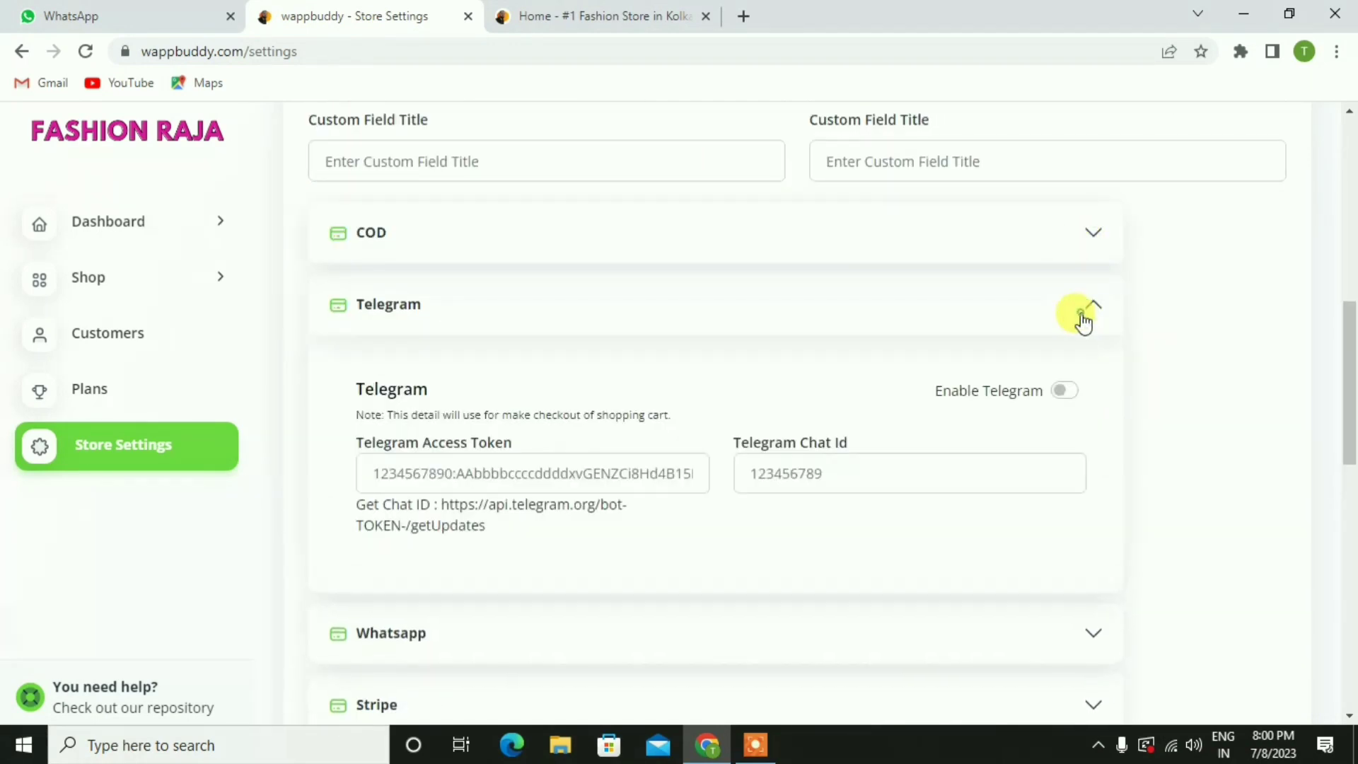
click(1084, 320)
click(1081, 395)
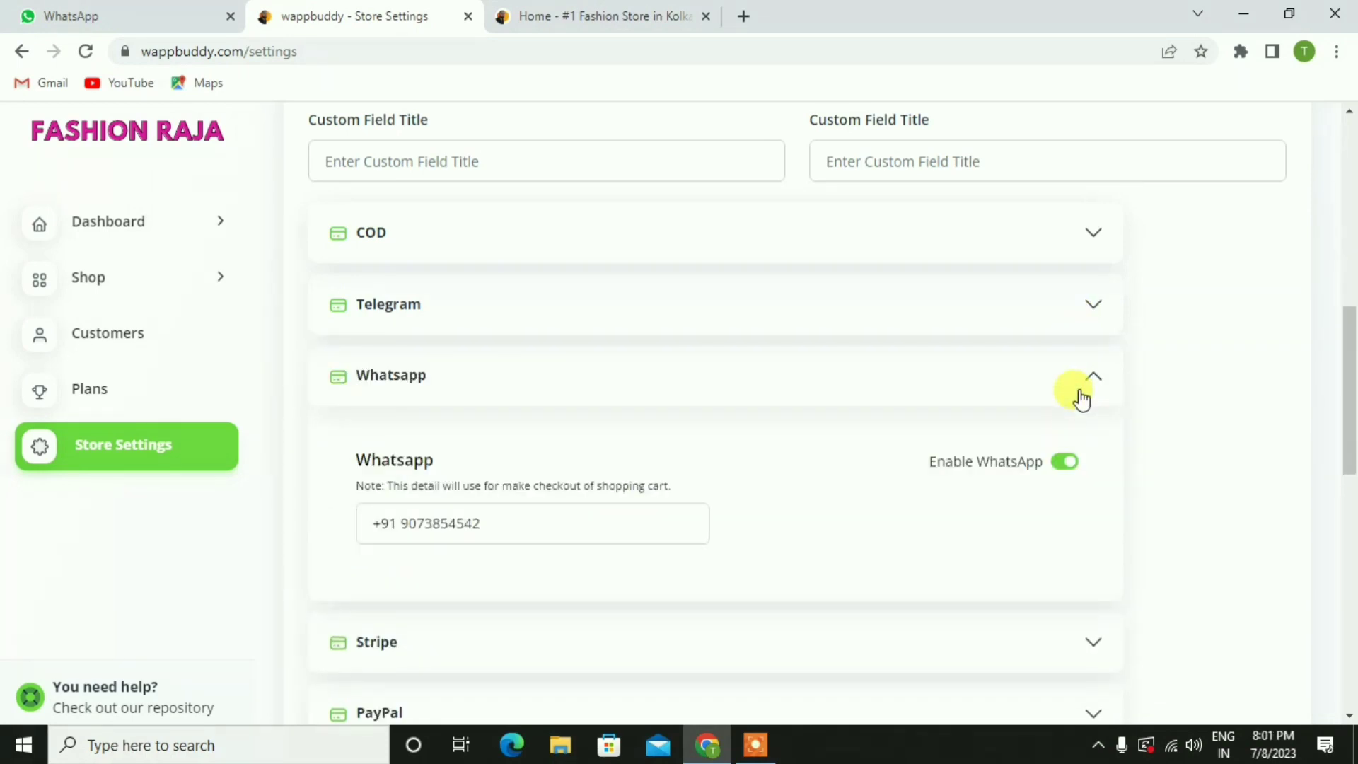
click(1080, 393)
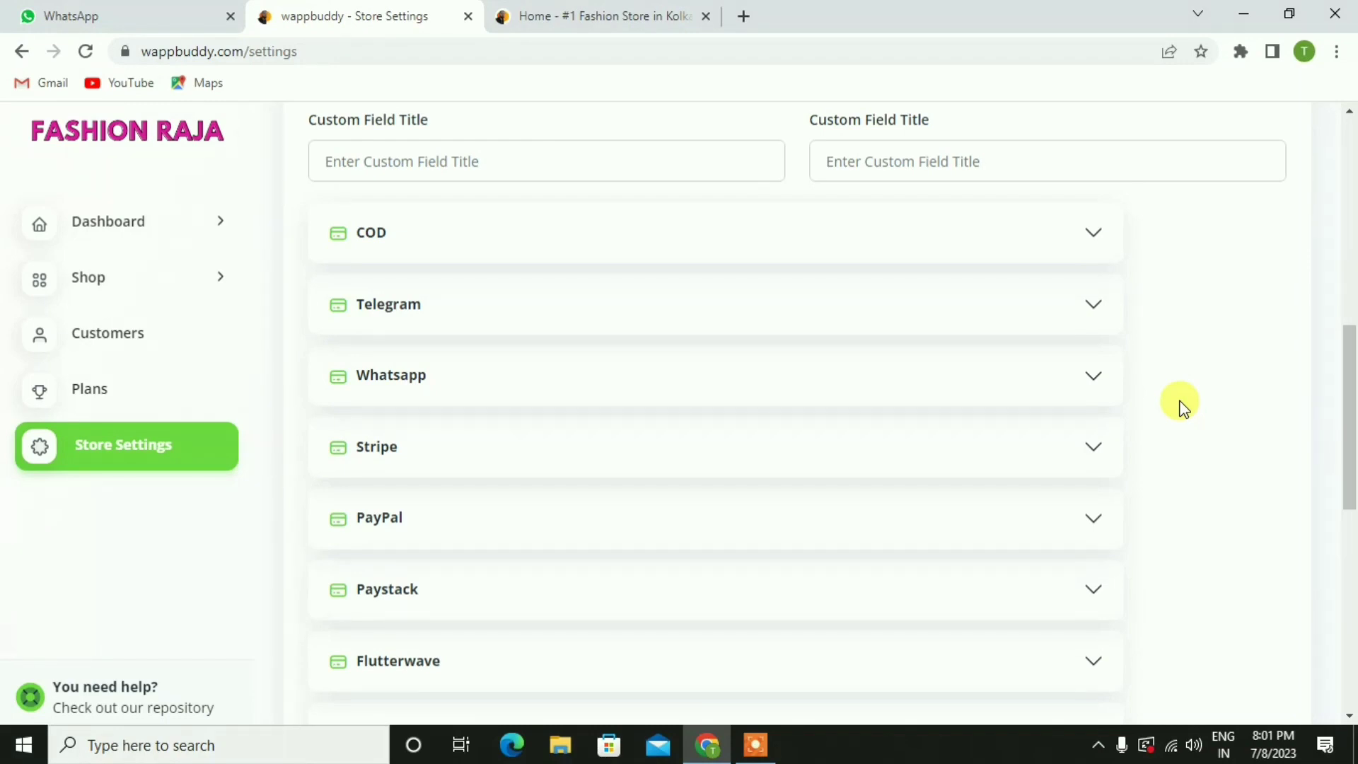
Step: Look through the remaining payment gateways from Stripe to Paymentwall, and return to the currency fields
scroll(1183, 409, down, 1)
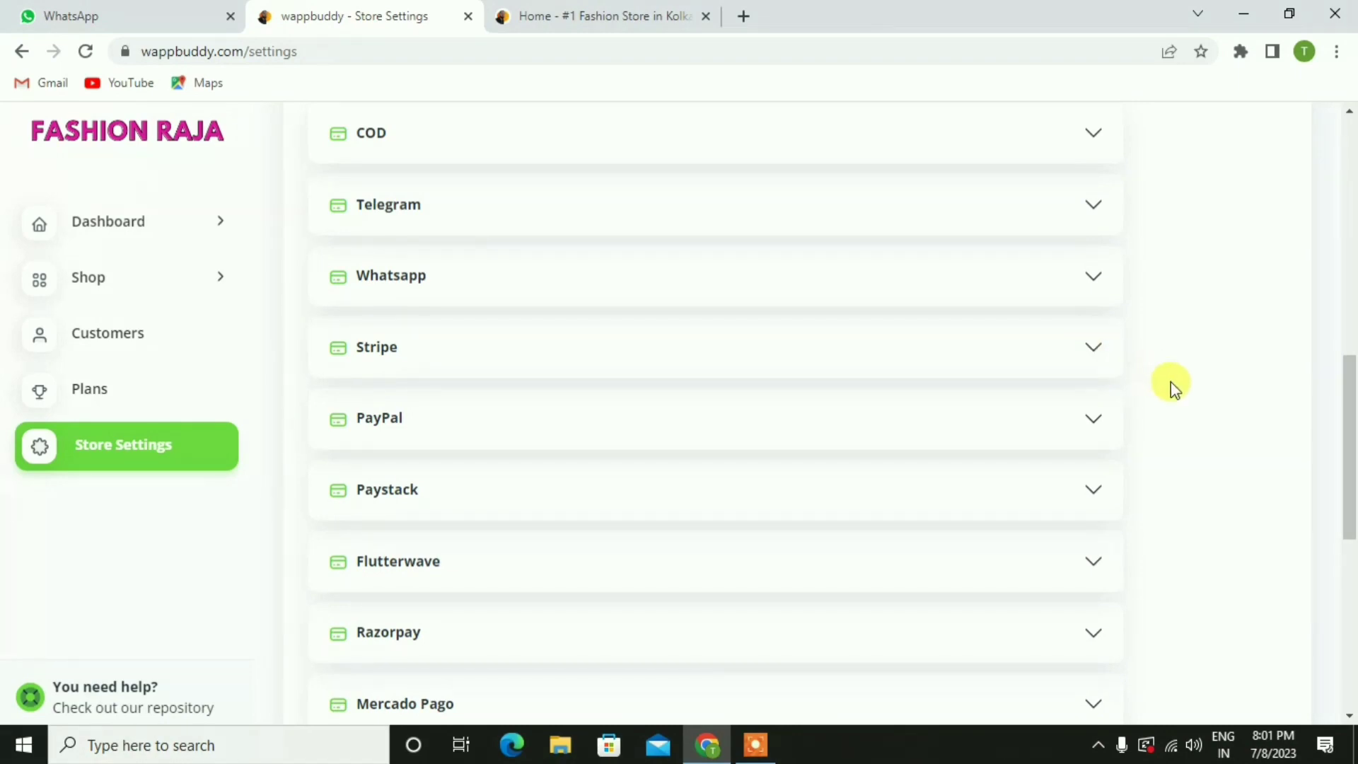
scroll(1170, 382, down, 1)
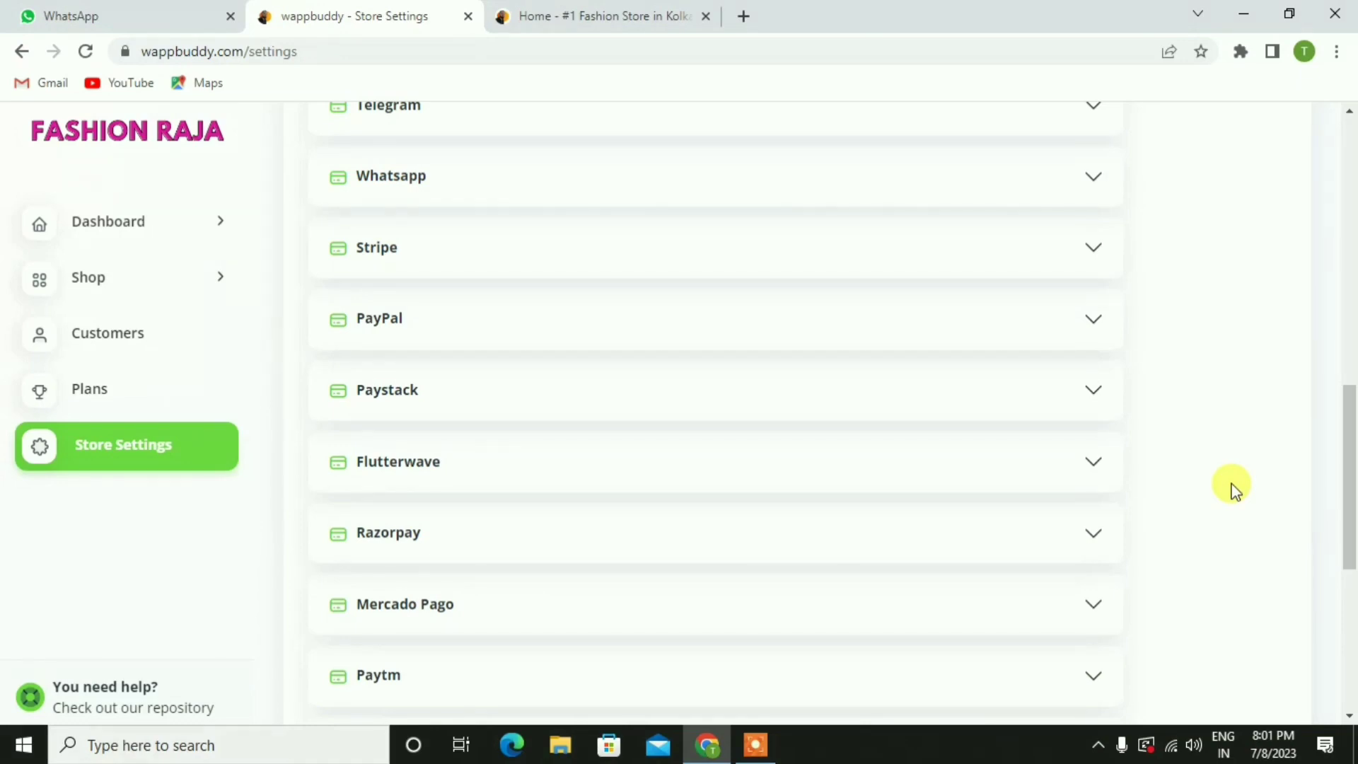
scroll(1206, 498, down, 3)
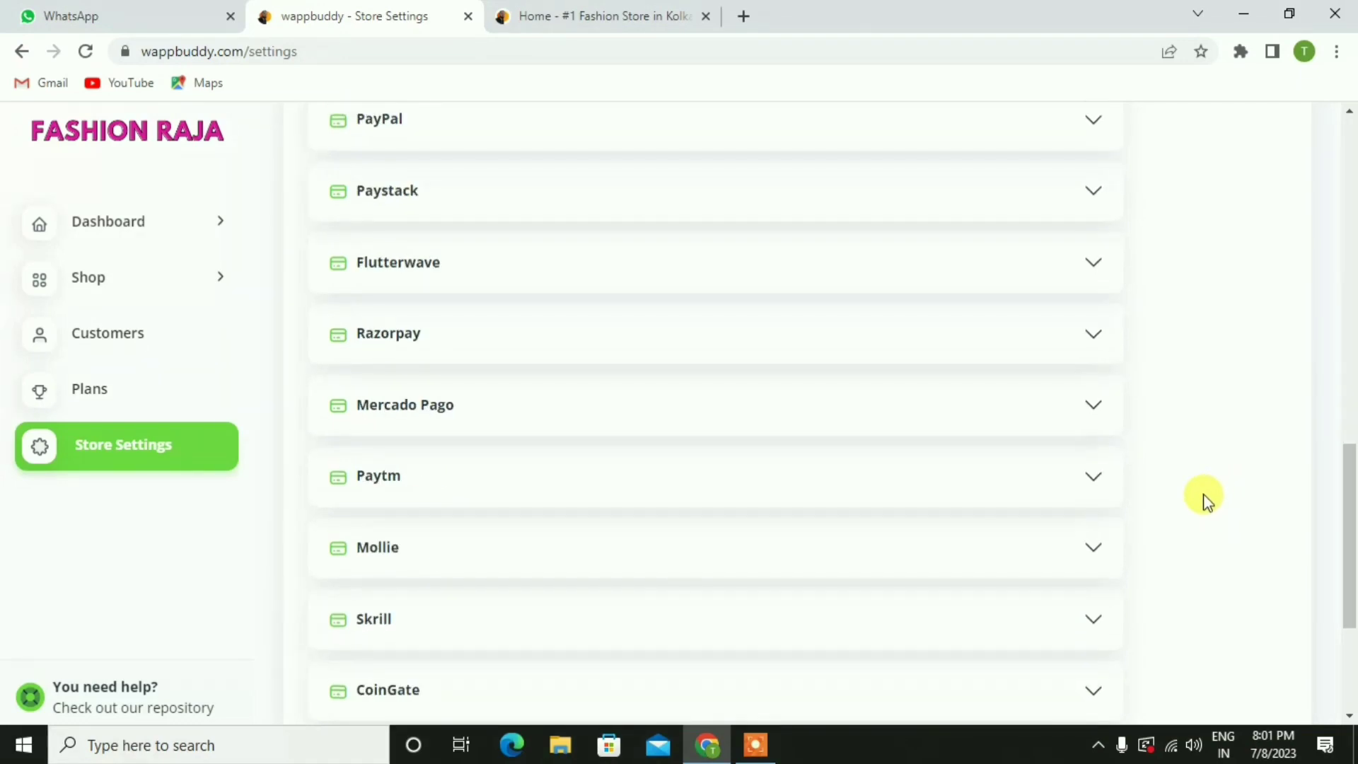
scroll(1206, 499, down, 3)
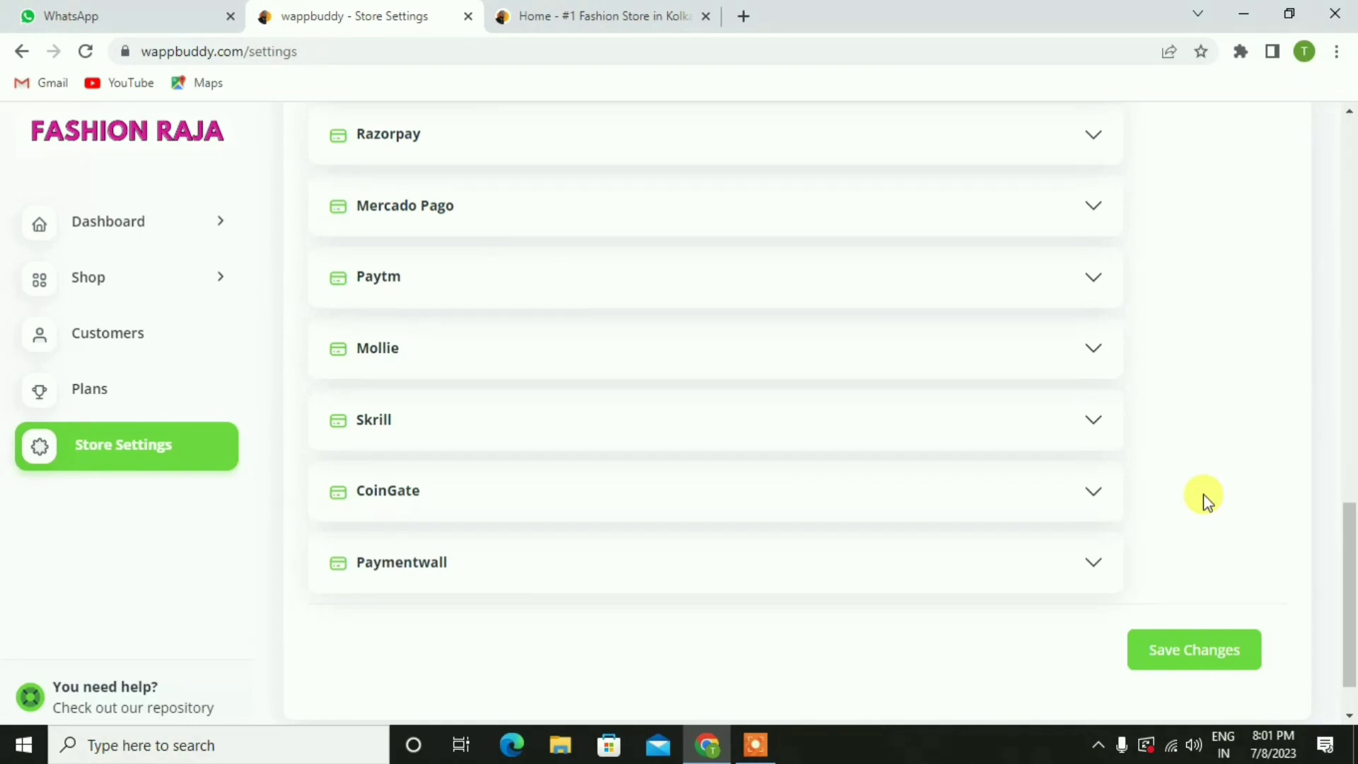
scroll(1206, 499, up, 7)
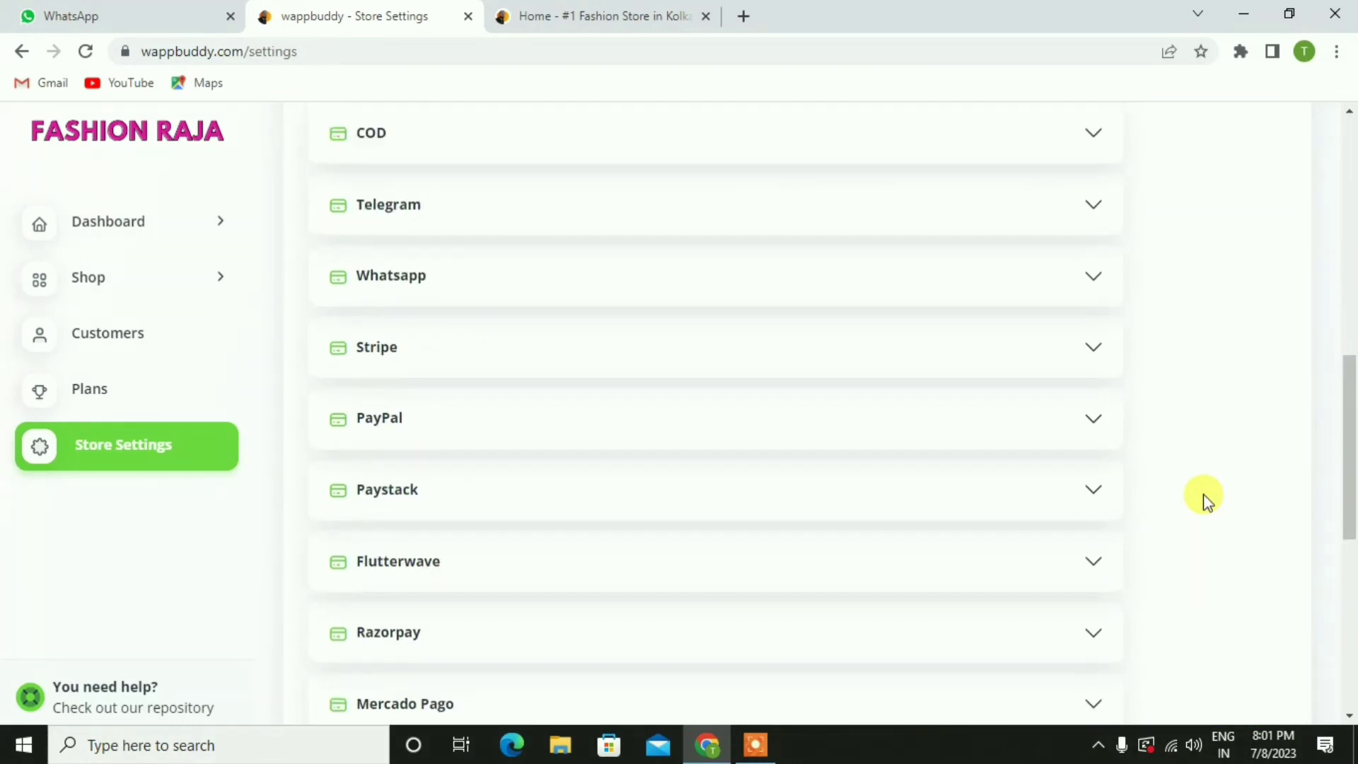
scroll(1206, 499, up, 10)
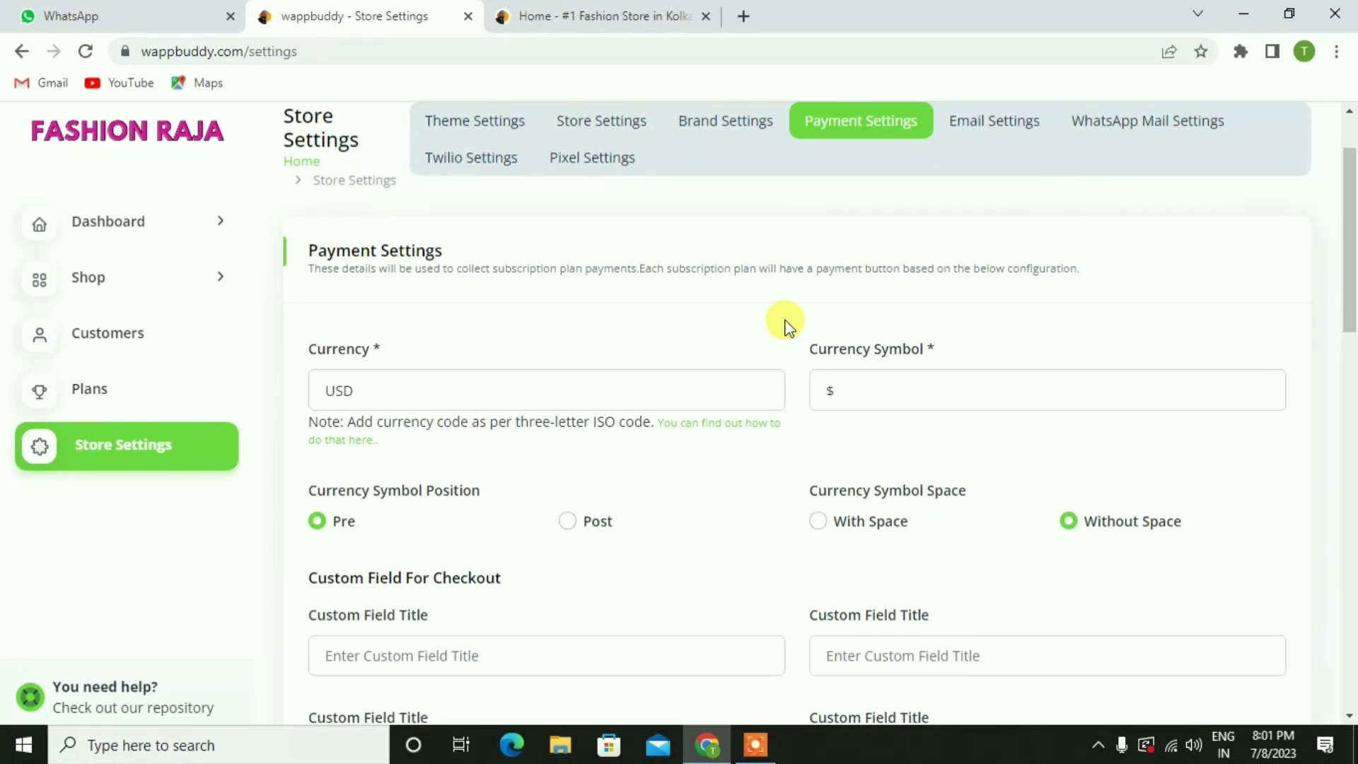
Step: Open the email settings and review the mail driver, host, port, credentials, encryption and sender fields
scroll(789, 325, up, 2)
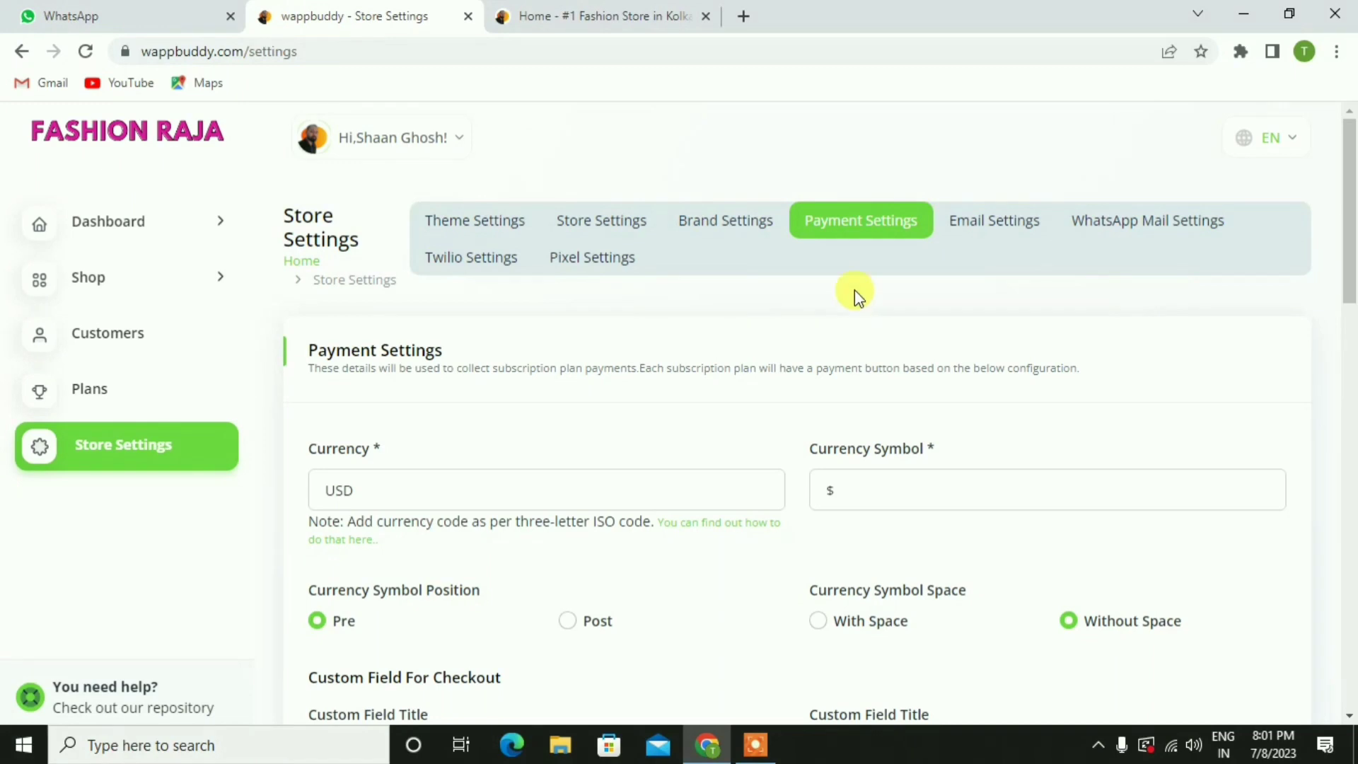
click(983, 226)
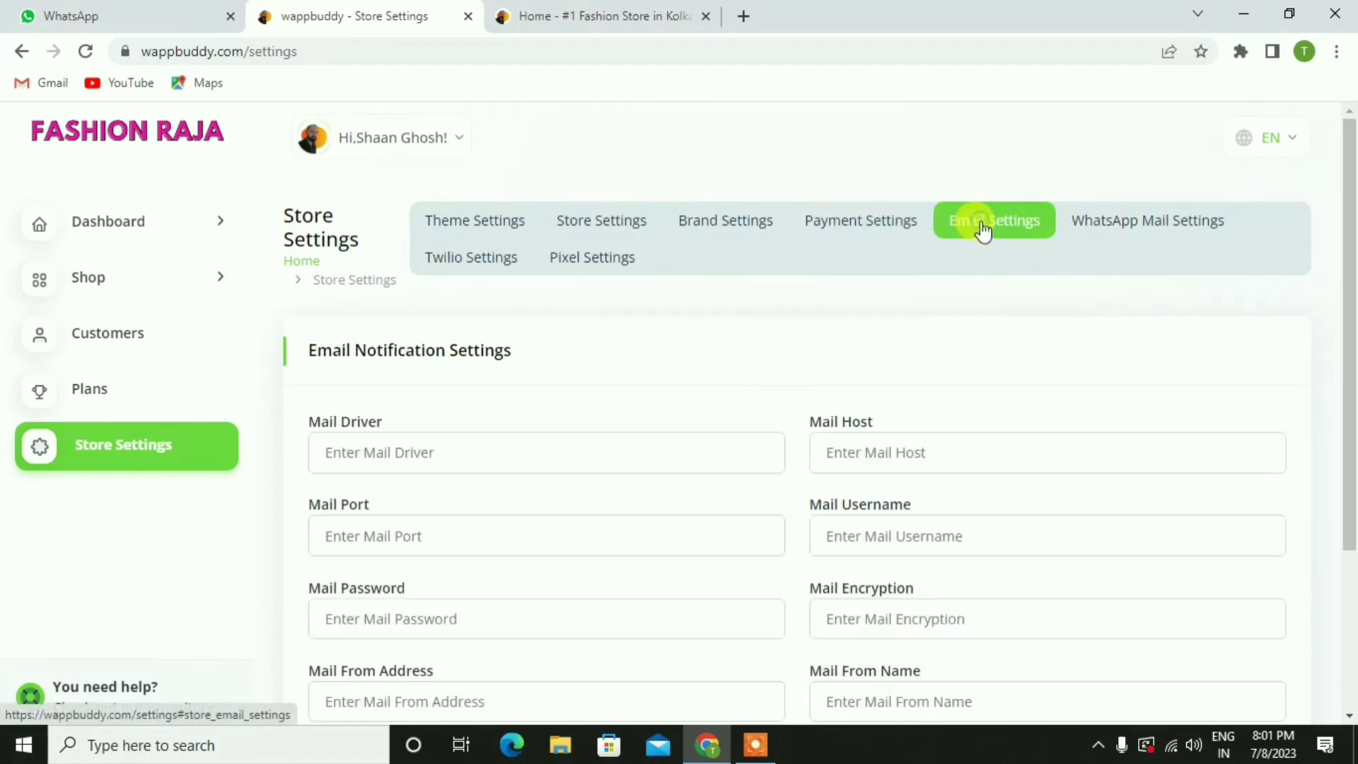
scroll(826, 343, down, 3)
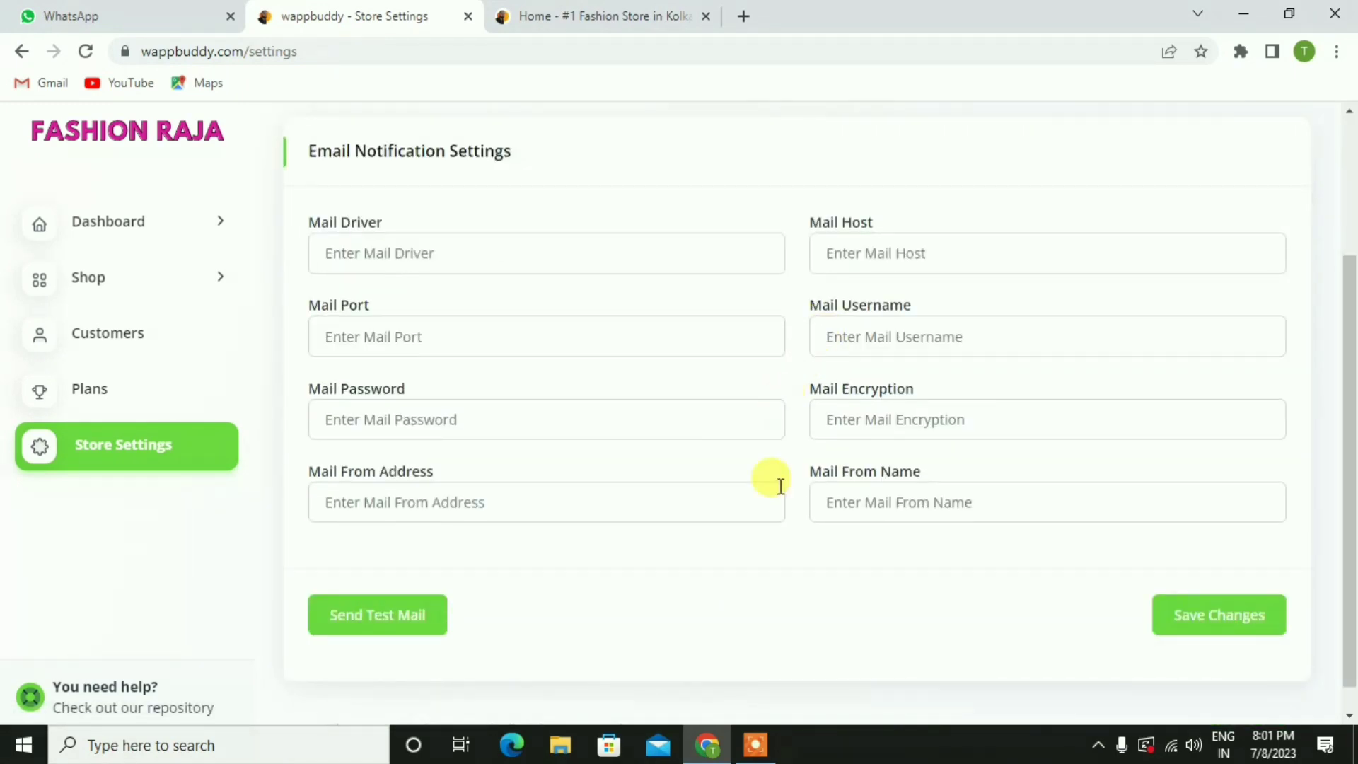
scroll(798, 361, up, 3)
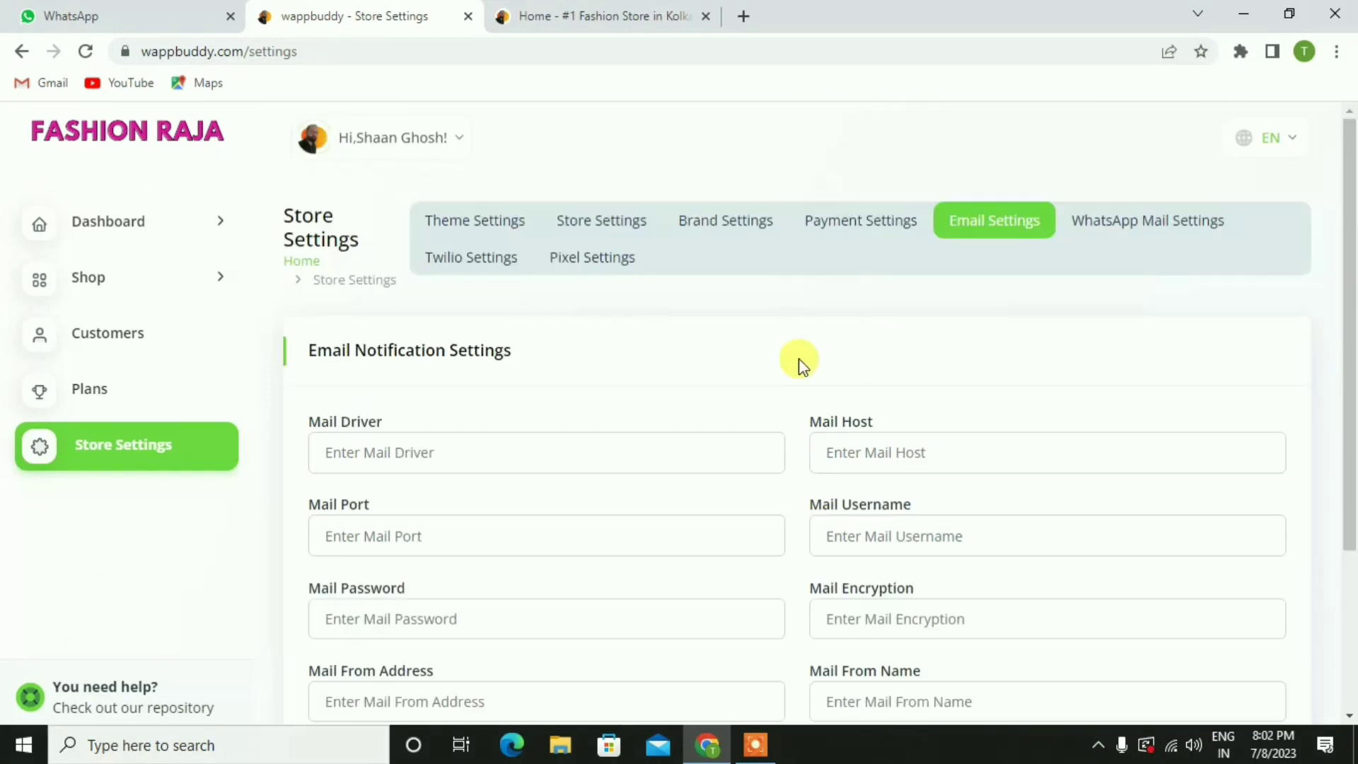
scroll(799, 366, down, 2)
scroll(800, 366, down, 1)
Step: Open the WhatsApp mail settings and read through the Whatsapp Message template
scroll(801, 364, up, 3)
click(1122, 234)
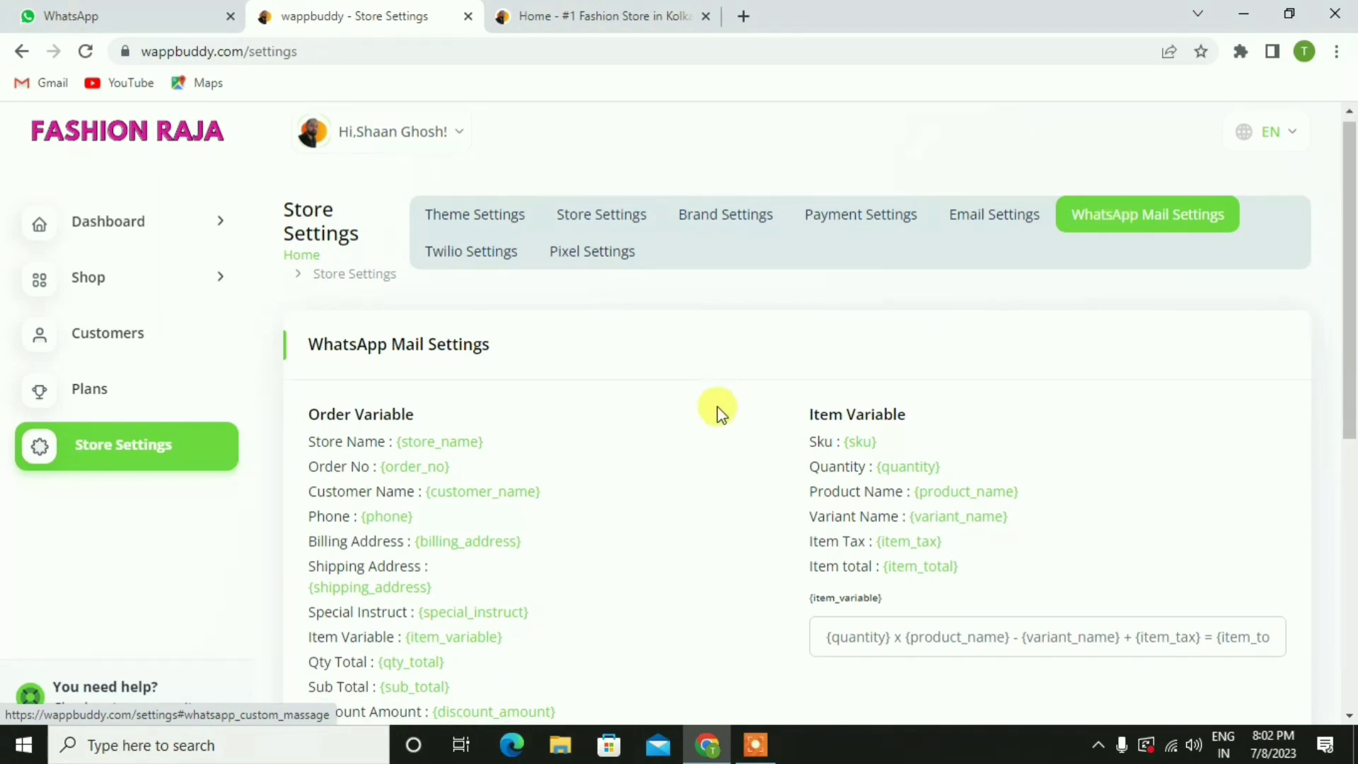
scroll(779, 421, down, 7)
scroll(778, 420, down, 3)
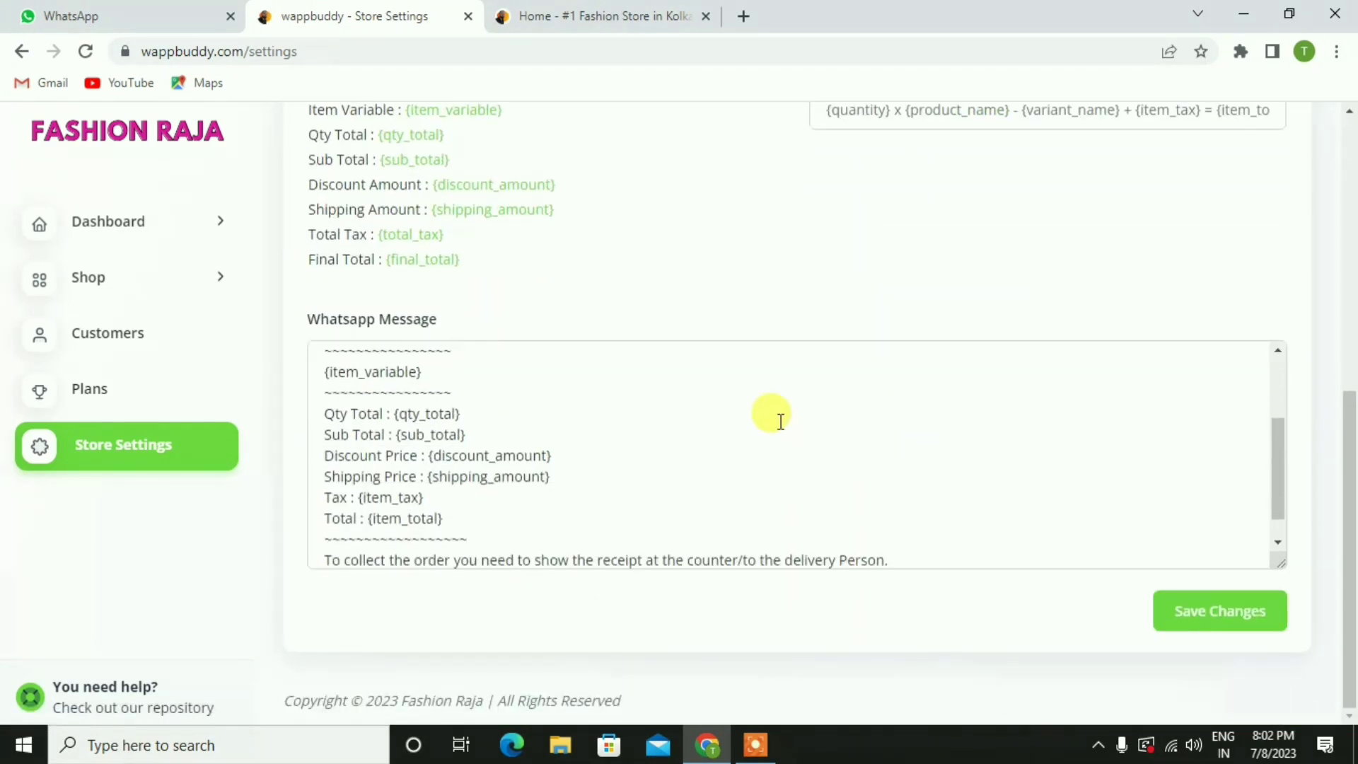
scroll(669, 479, up, 2)
scroll(673, 480, up, 1)
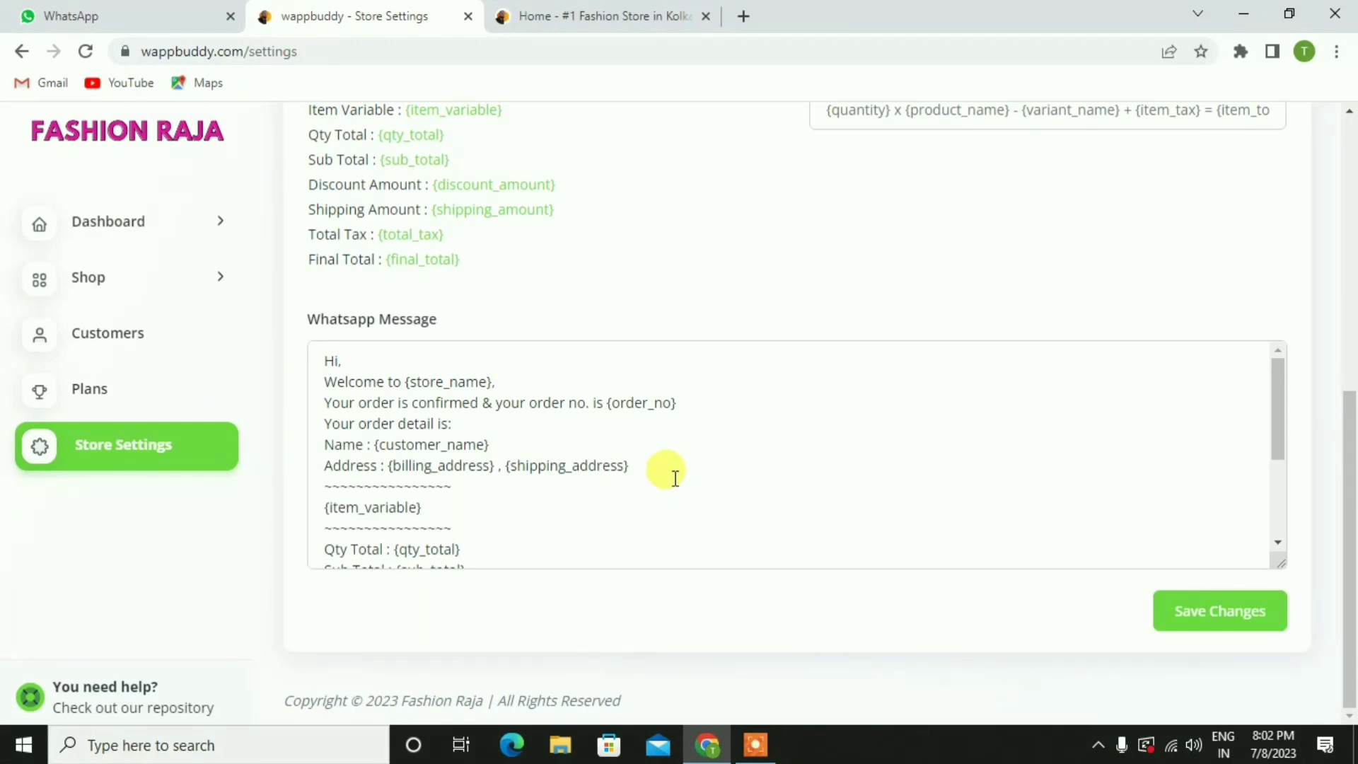
Step: Compare the order and item variables with the placeholders used in the Whatsapp Message template
scroll(672, 477, down, 2)
scroll(672, 477, up, 2)
scroll(631, 290, up, 3)
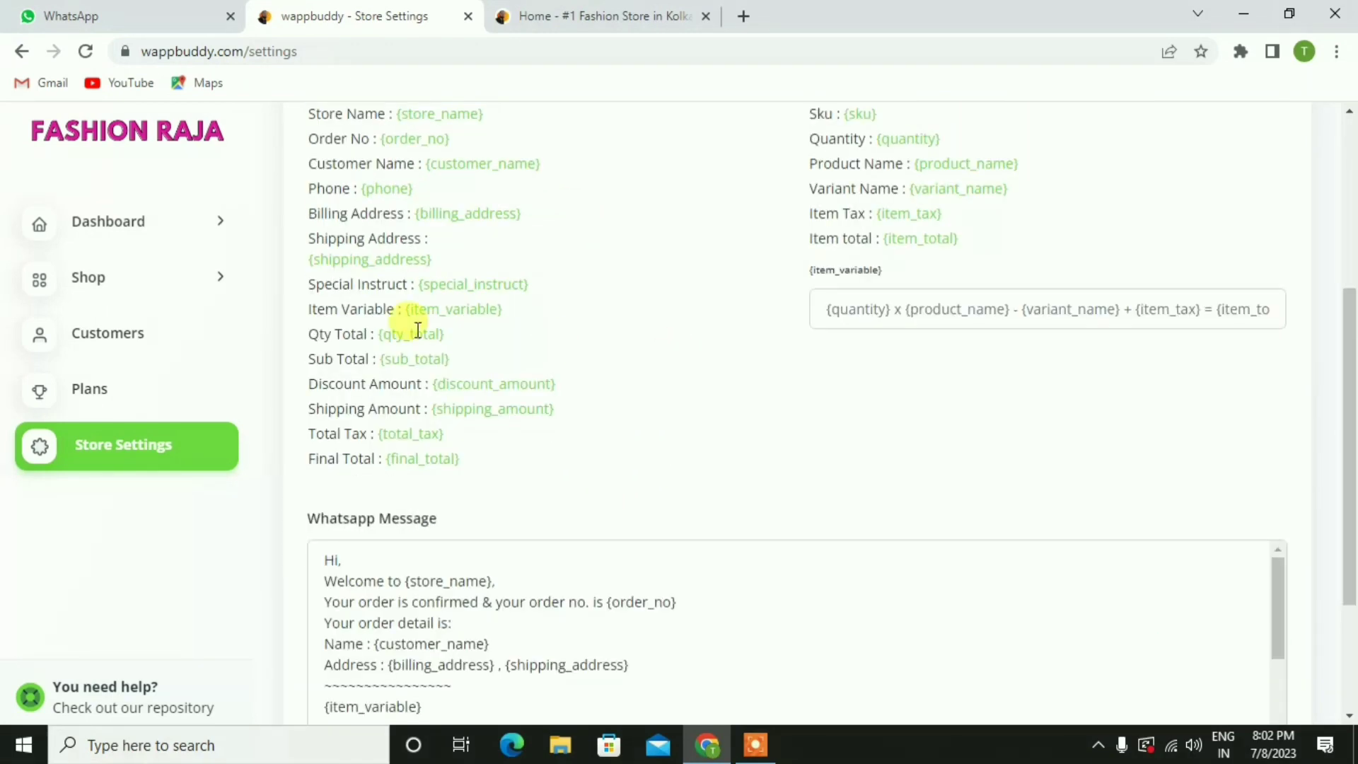
scroll(606, 339, up, 3)
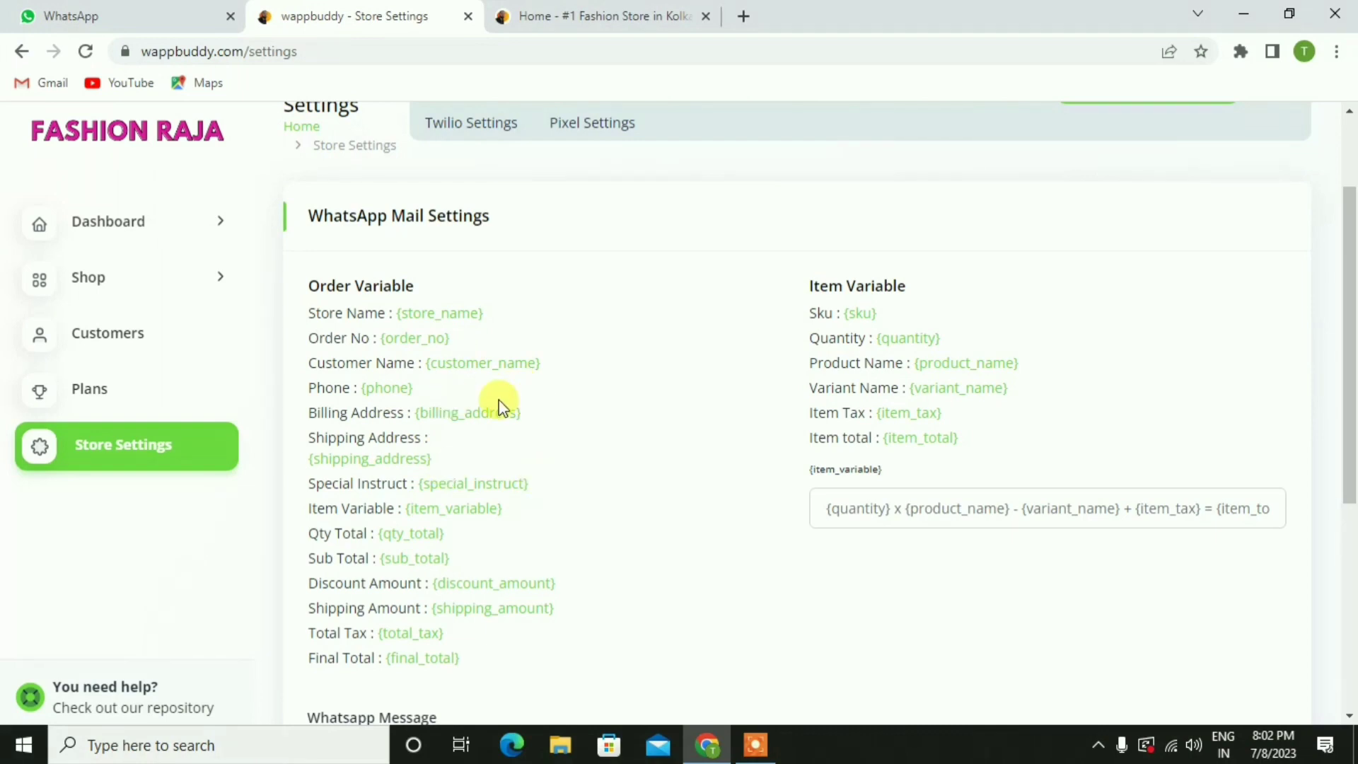
scroll(691, 415, down, 2)
scroll(717, 532, down, 4)
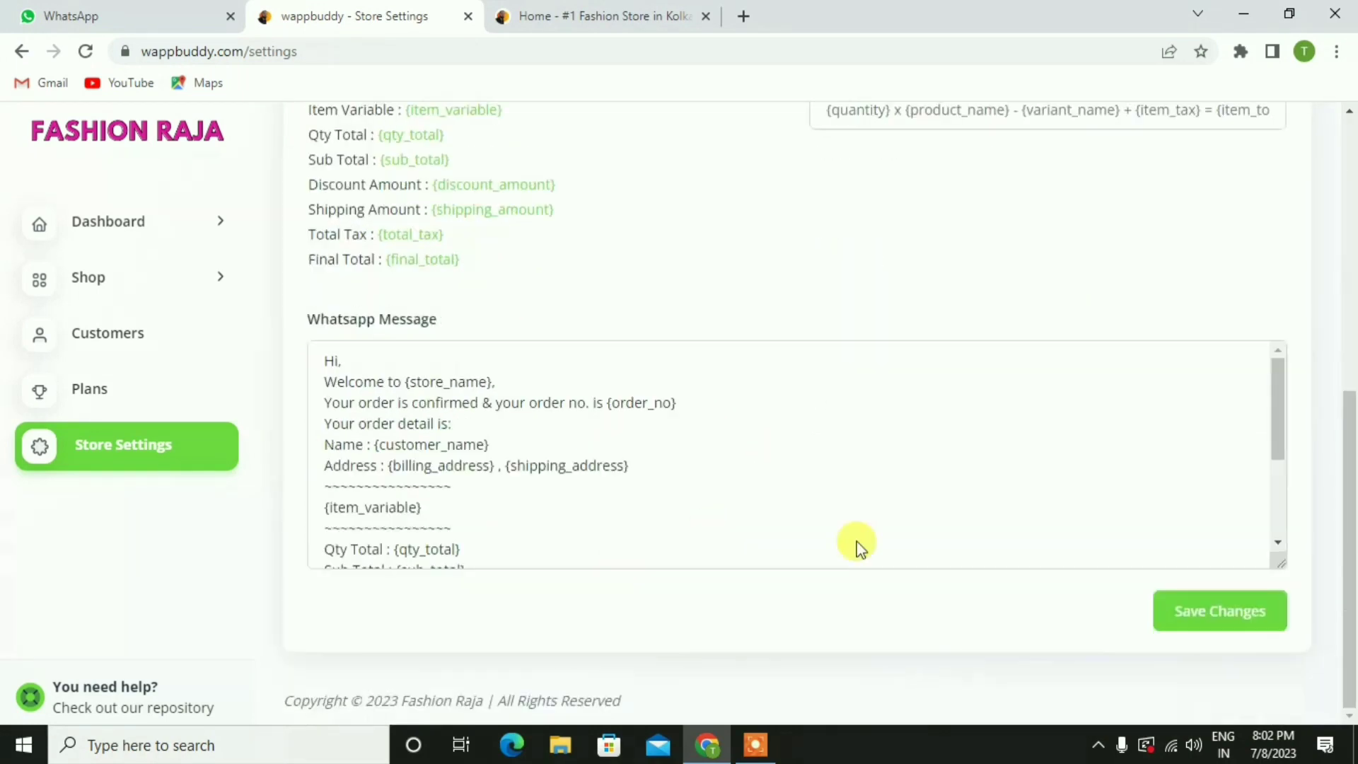
Step: Open the Pixel settings and review the pixel platform and ID table
scroll(745, 472, up, 7)
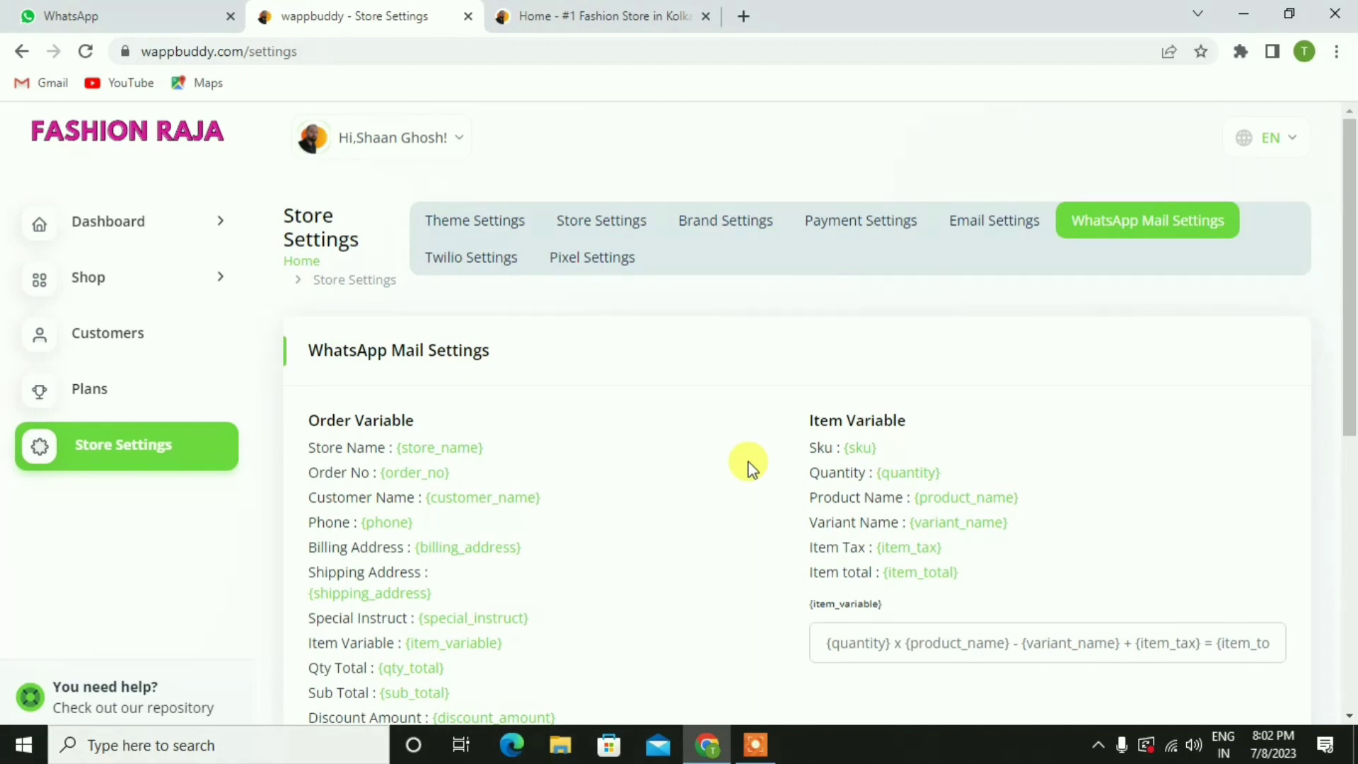
click(588, 258)
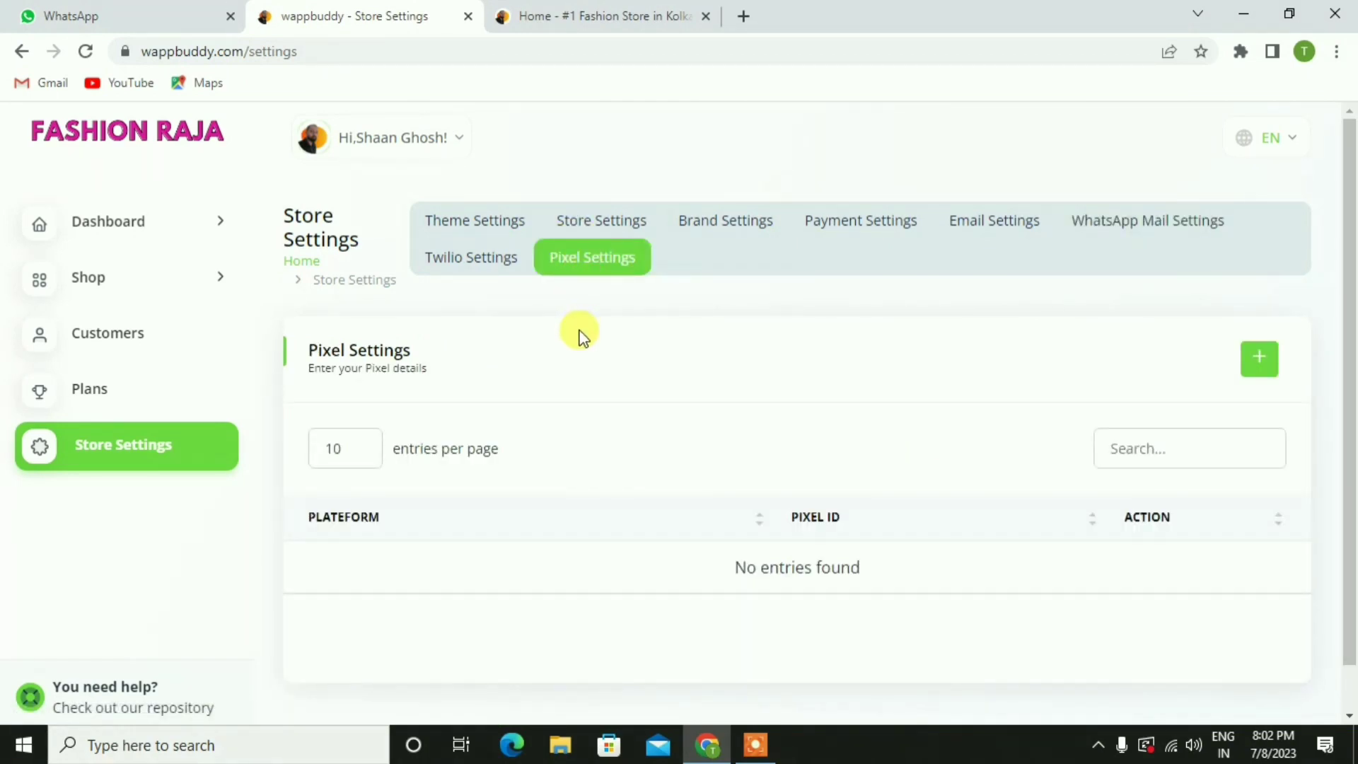
scroll(578, 335, down, 1)
scroll(578, 335, up, 1)
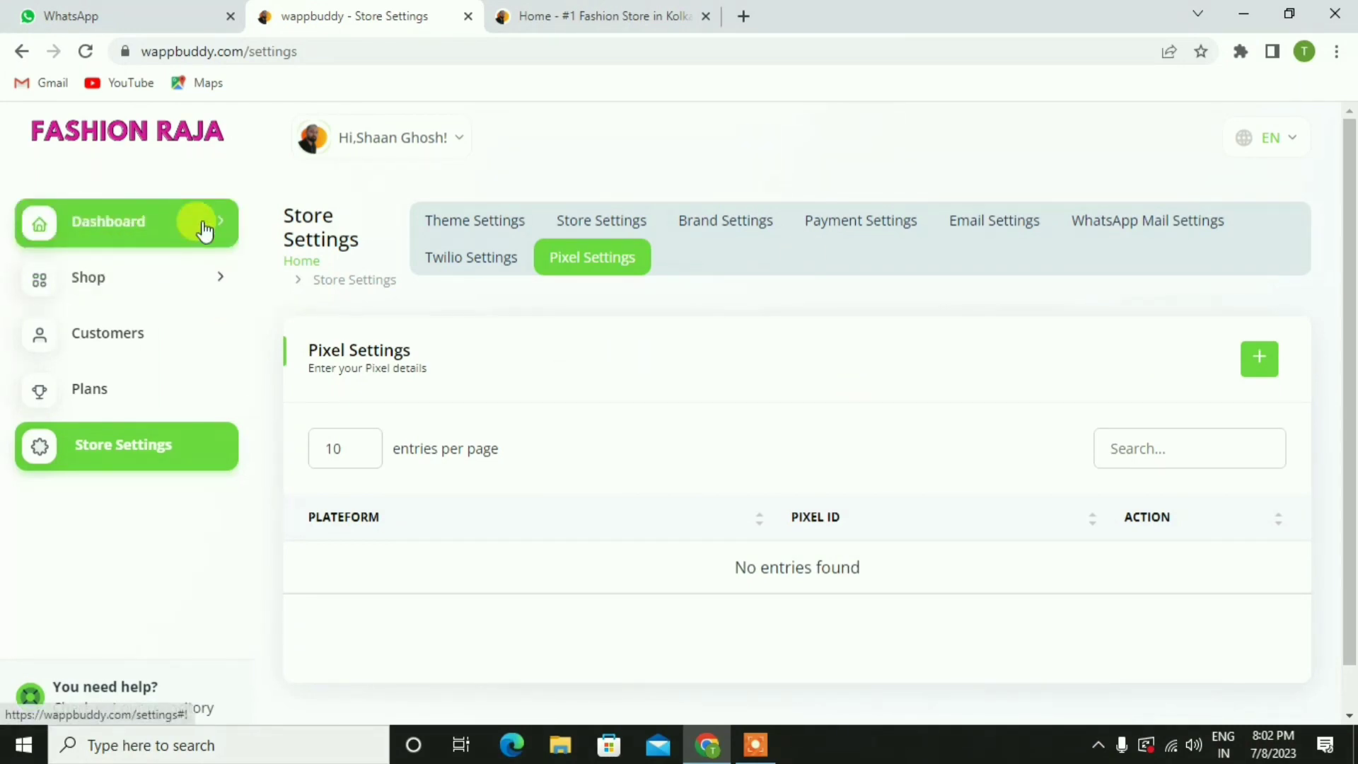
Step: Open the shop's product list and look through the products with their categories, prices, quantities and stock status
click(207, 293)
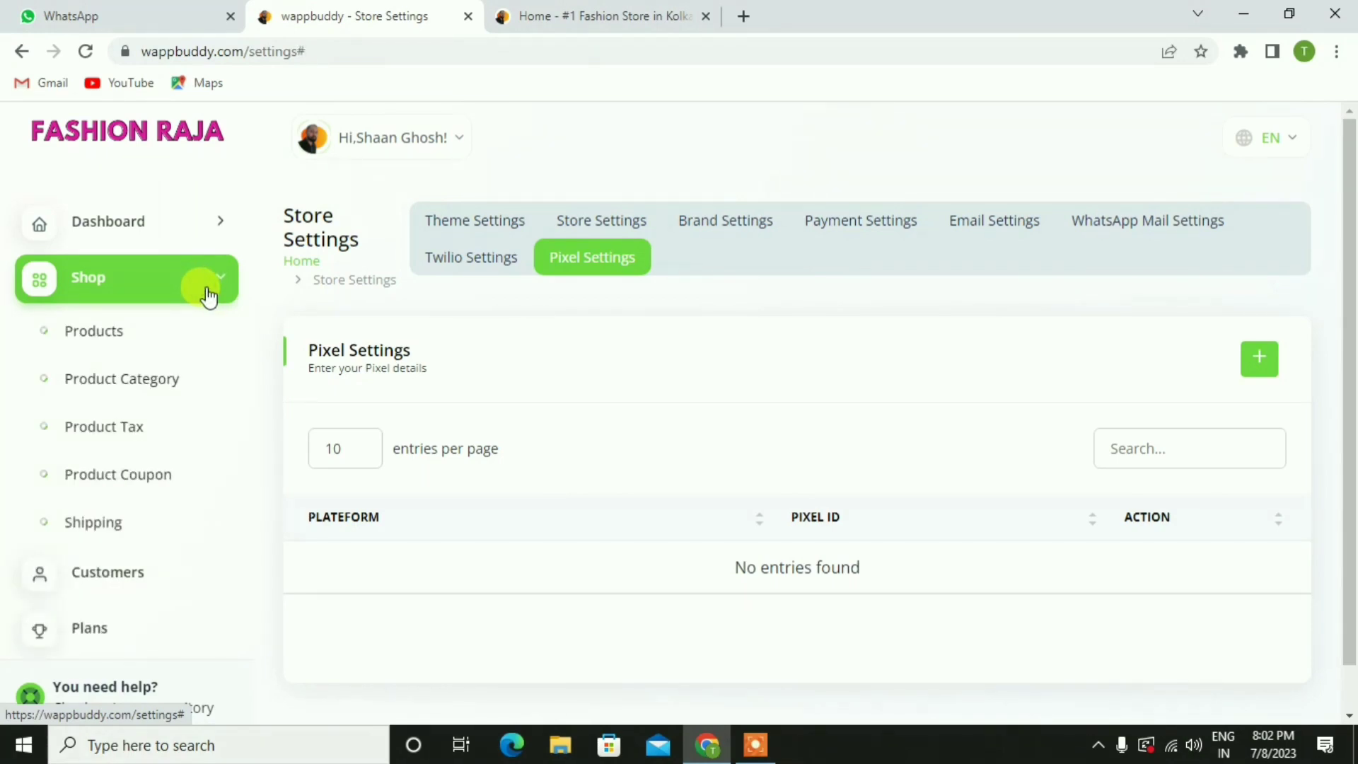
click(91, 343)
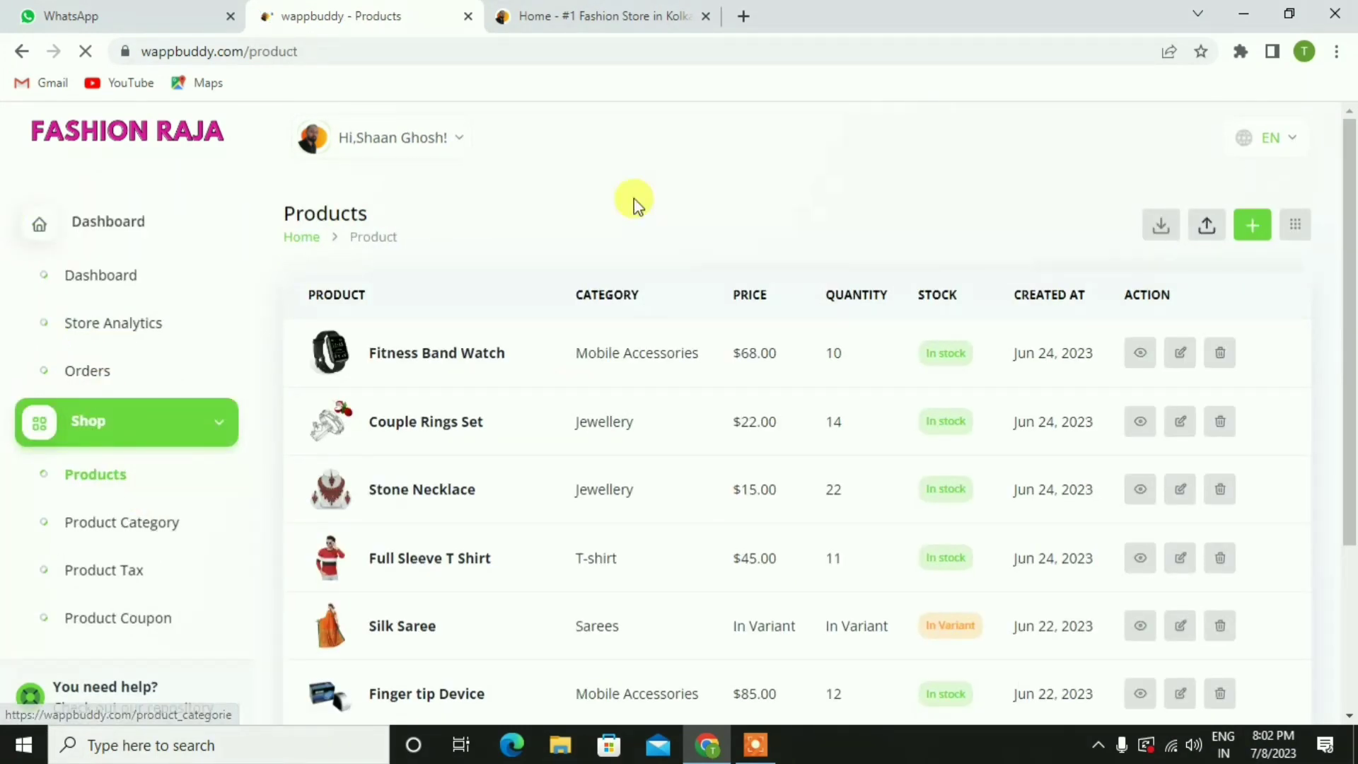
scroll(632, 243, down, 3)
scroll(625, 414, down, 4)
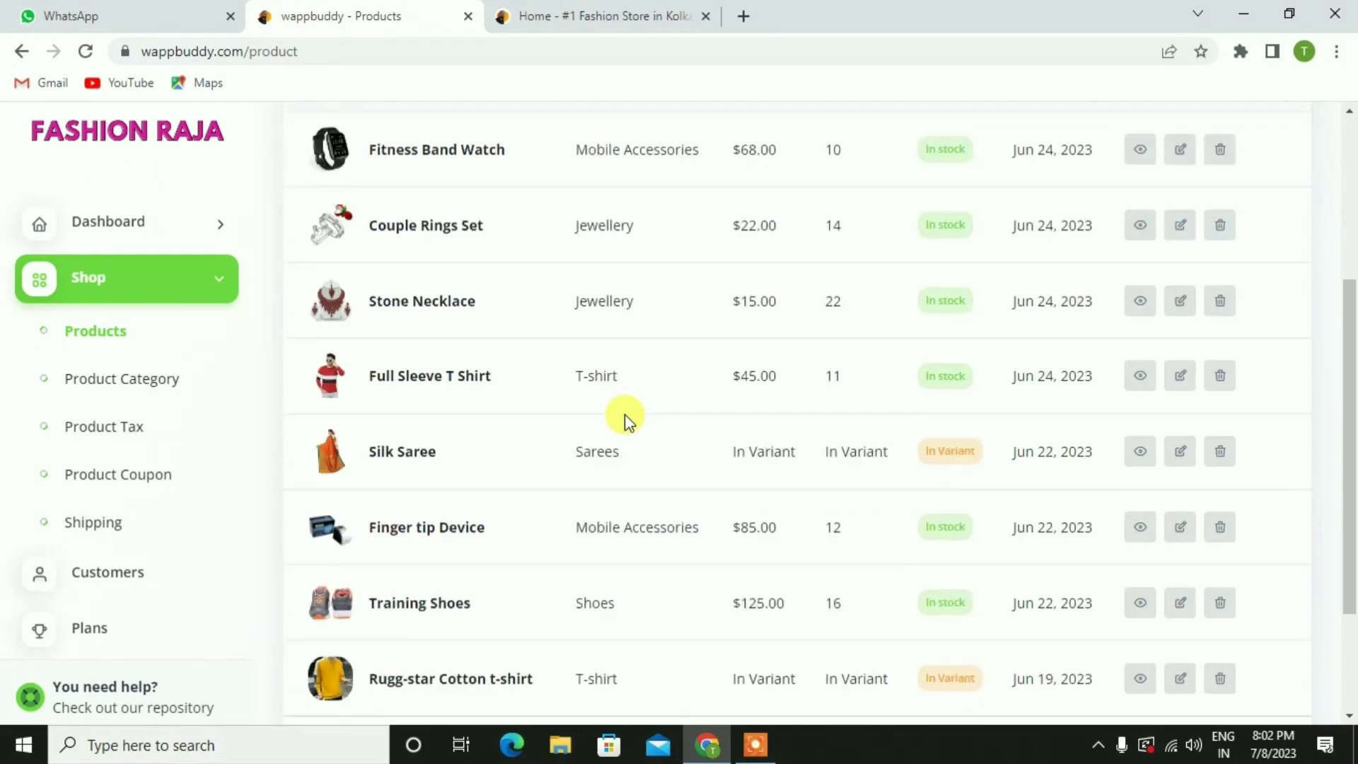
scroll(632, 439, up, 7)
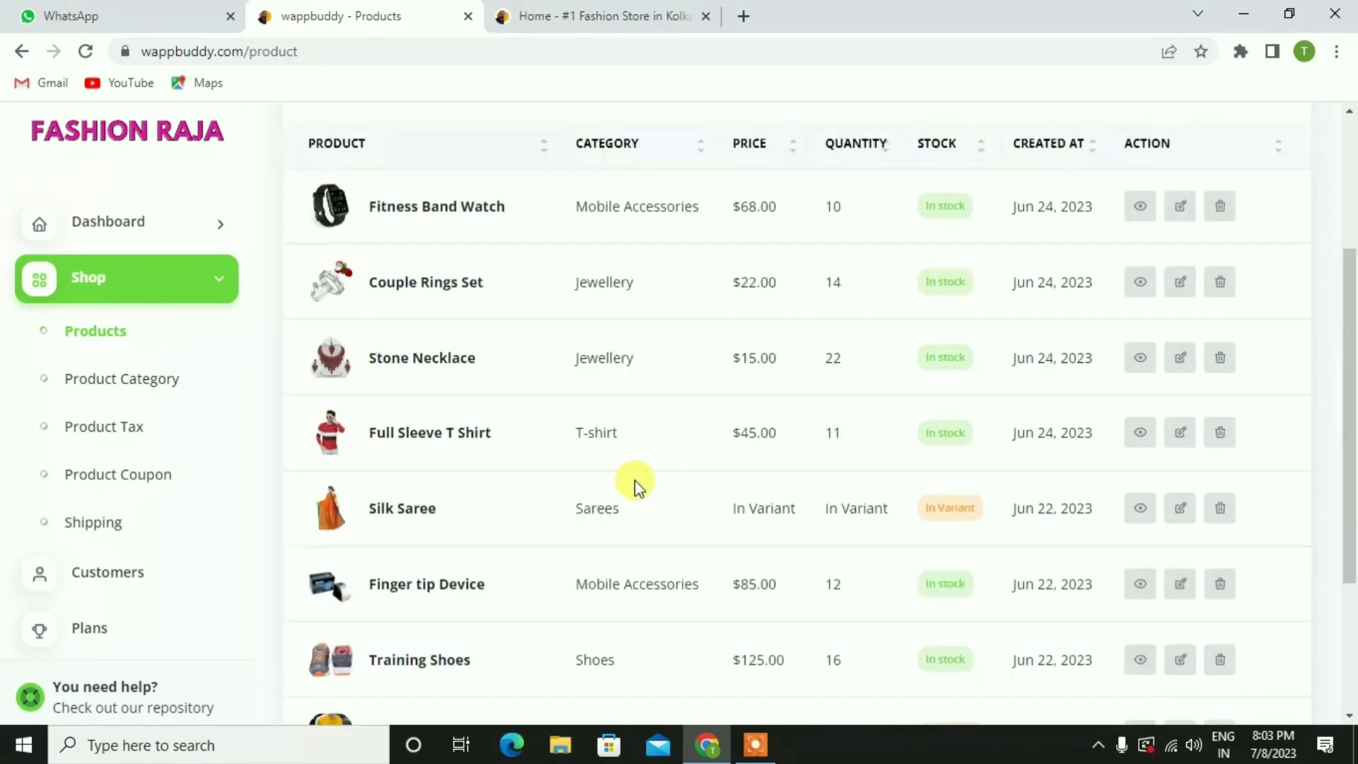
scroll(639, 487, down, 3)
scroll(639, 487, down, 4)
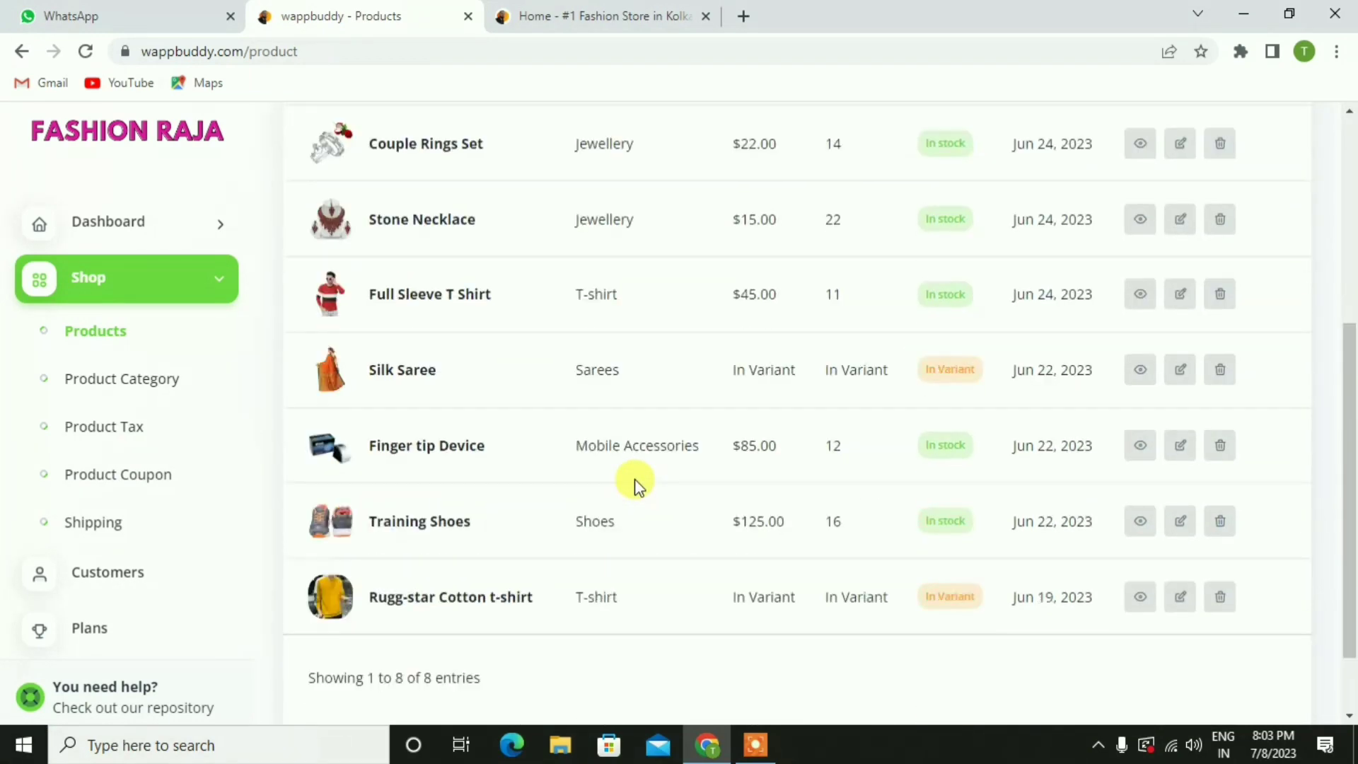
scroll(639, 487, up, 7)
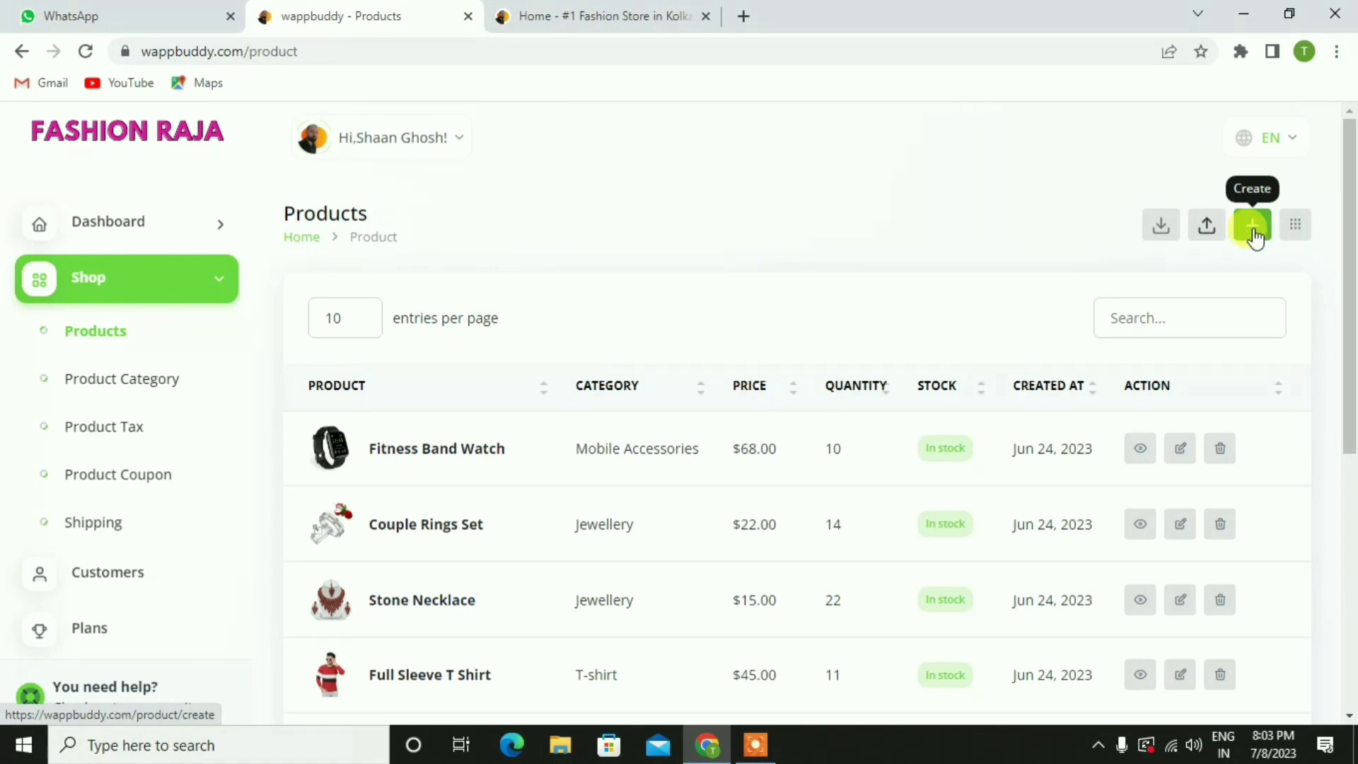
Step: Open the Silk Saree product for editing and check its Name field
scroll(821, 206, down, 3)
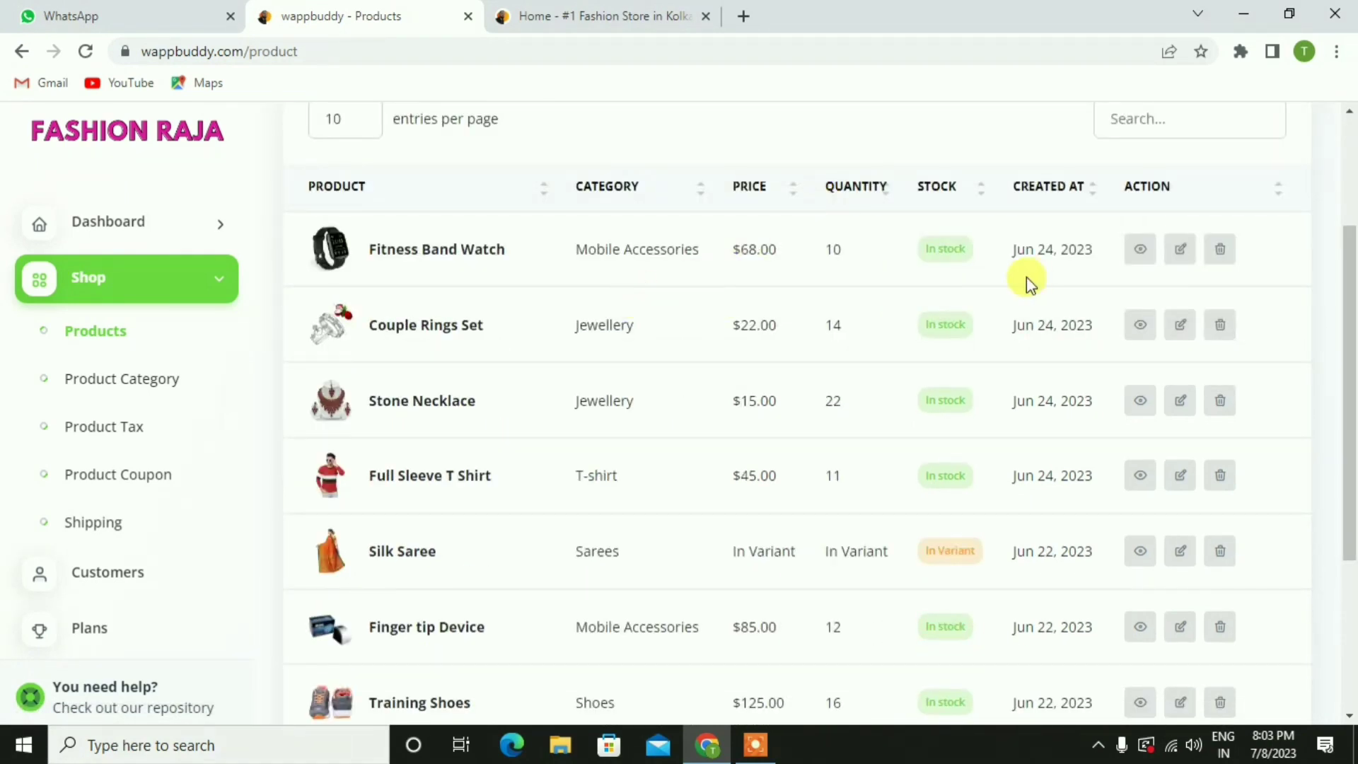
scroll(556, 375, down, 1)
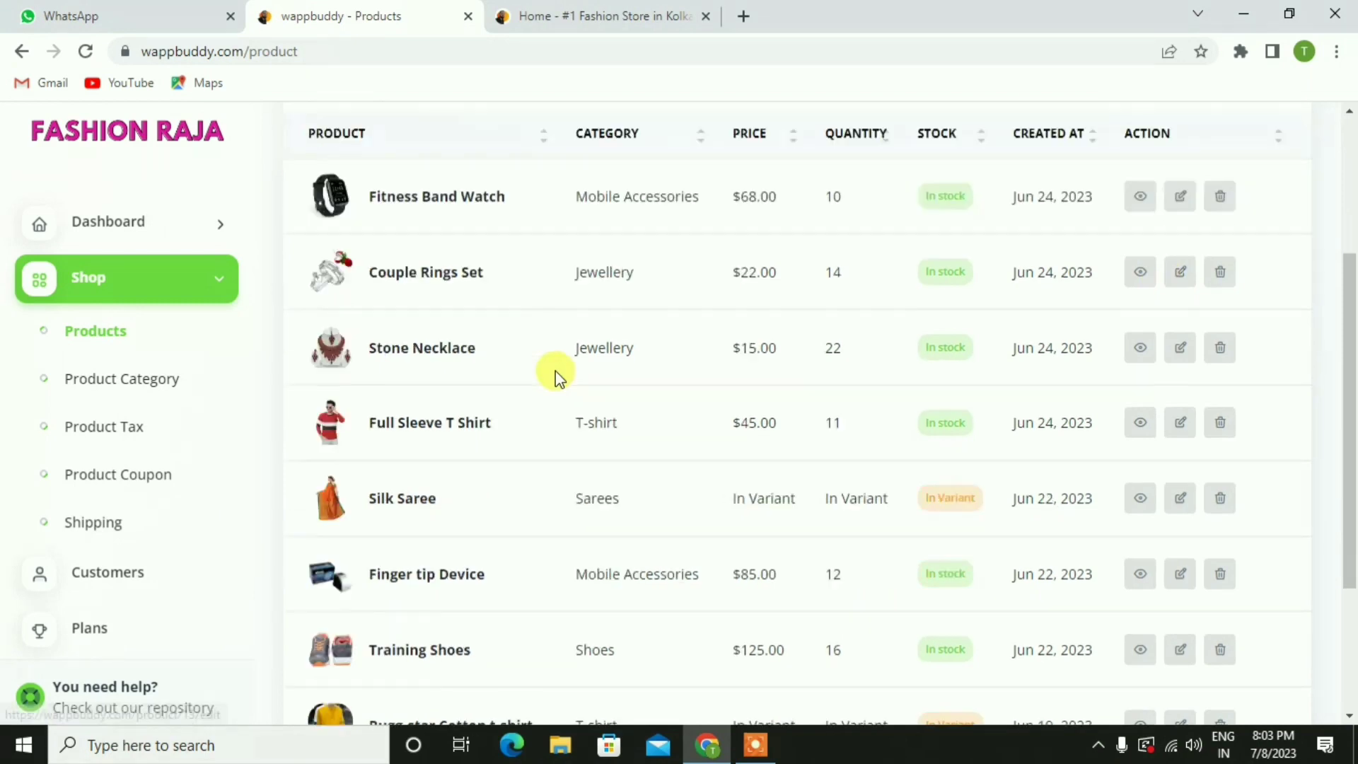
scroll(554, 371, down, 3)
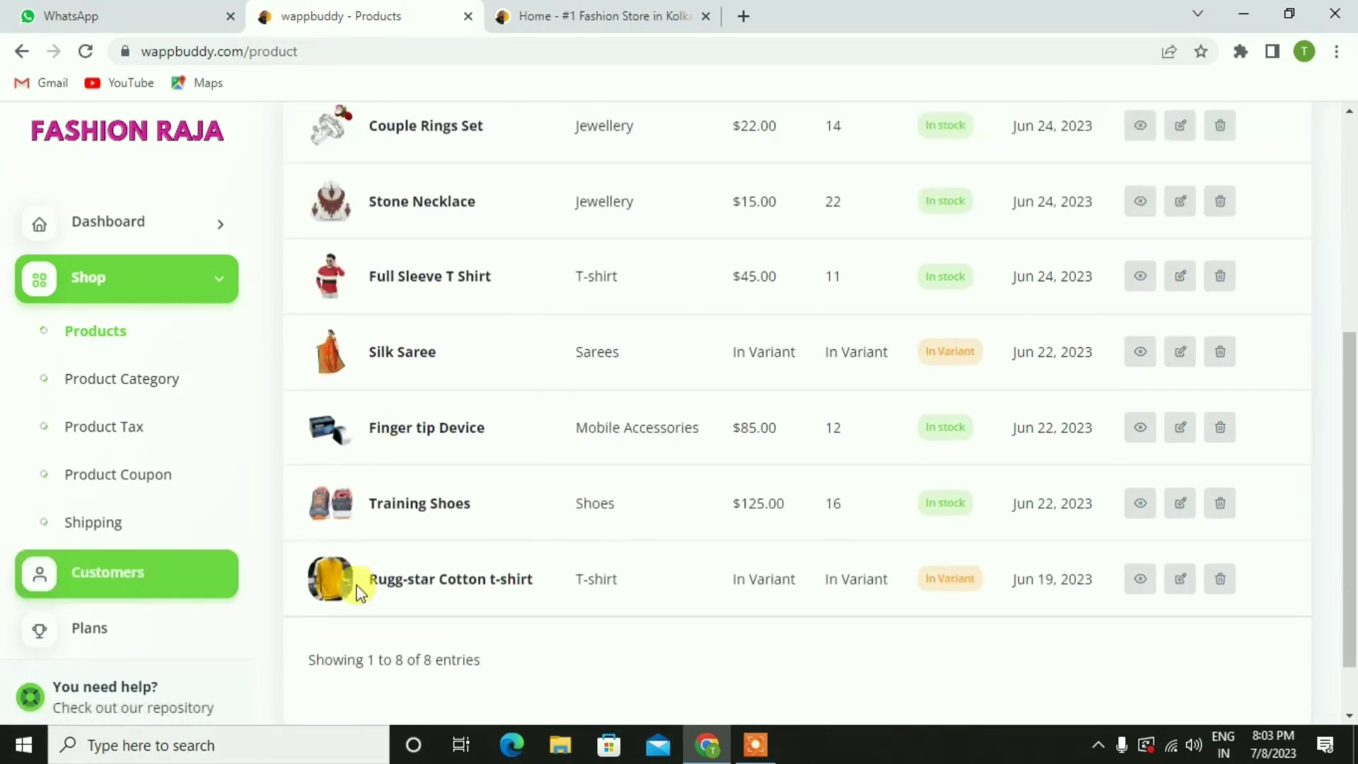
click(1181, 353)
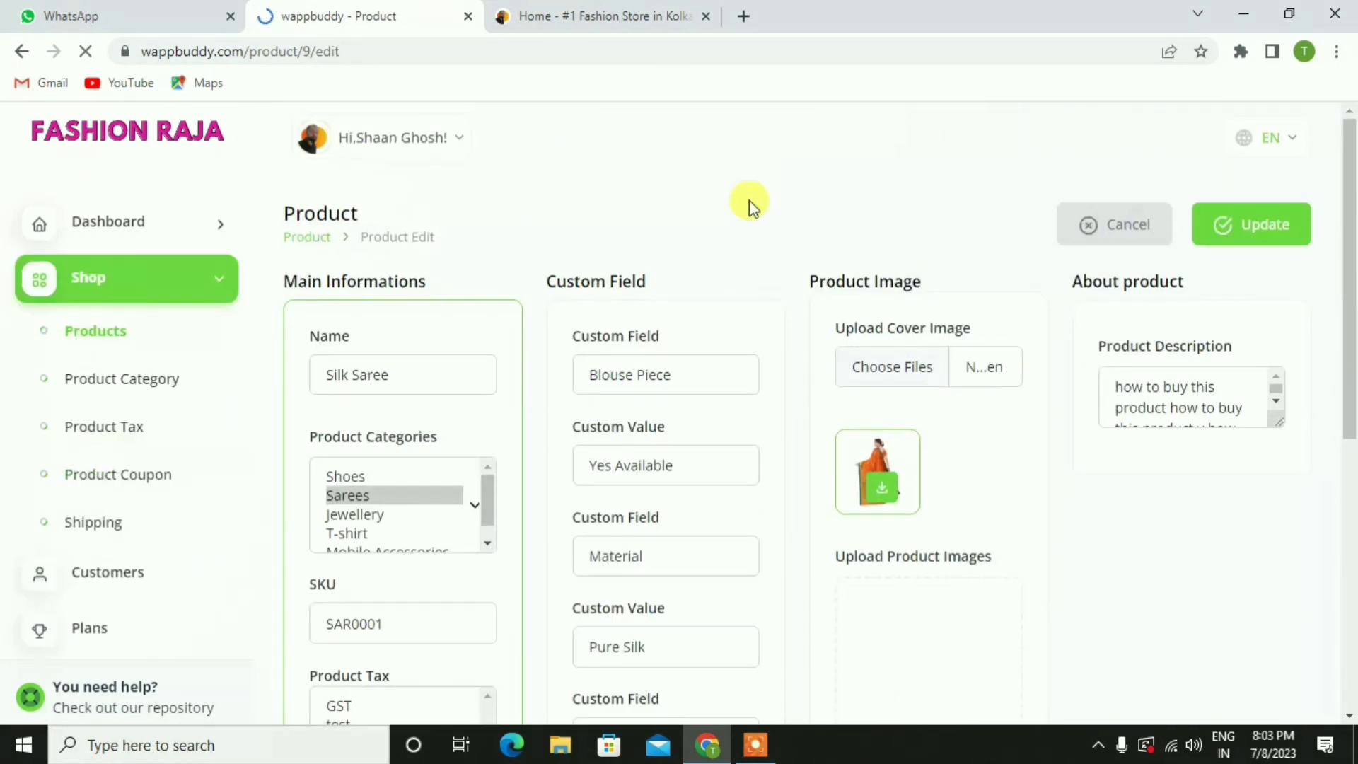
click(399, 372)
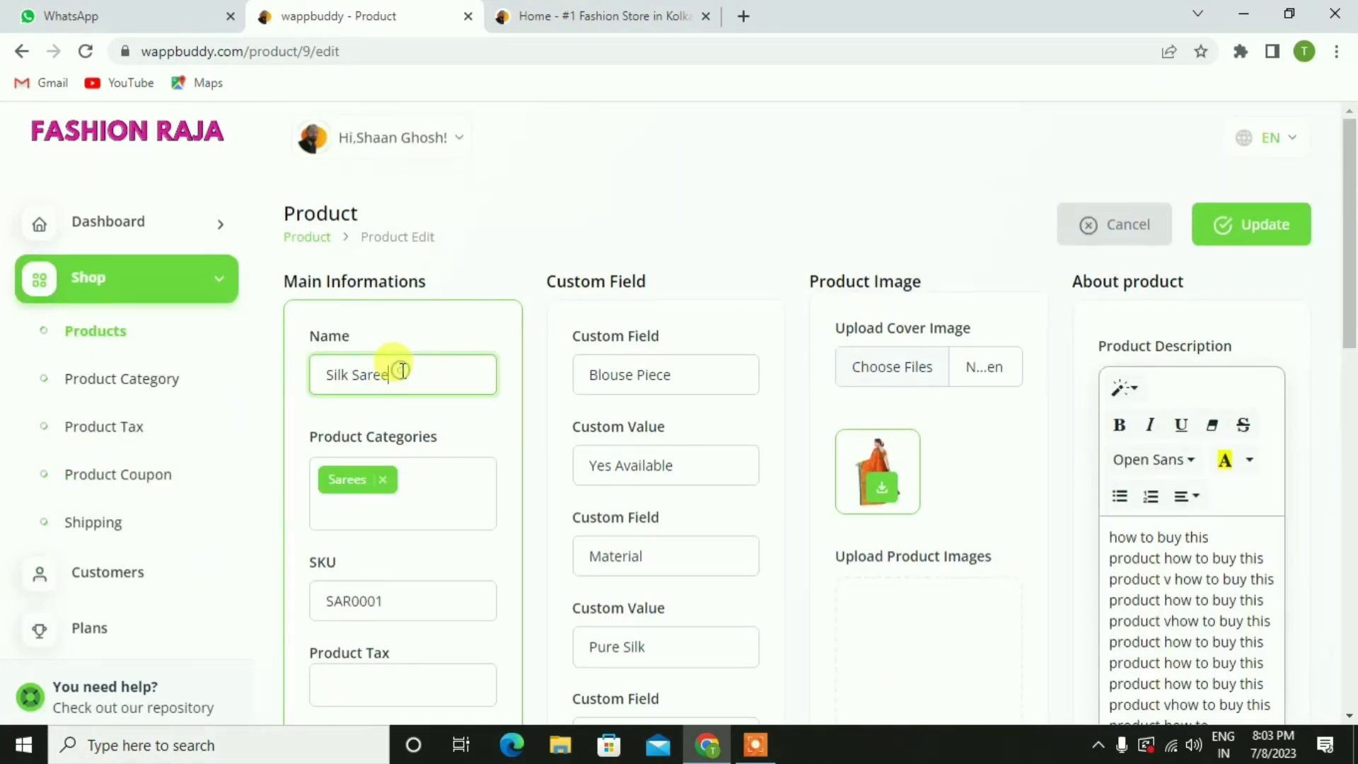
scroll(414, 370, down, 2)
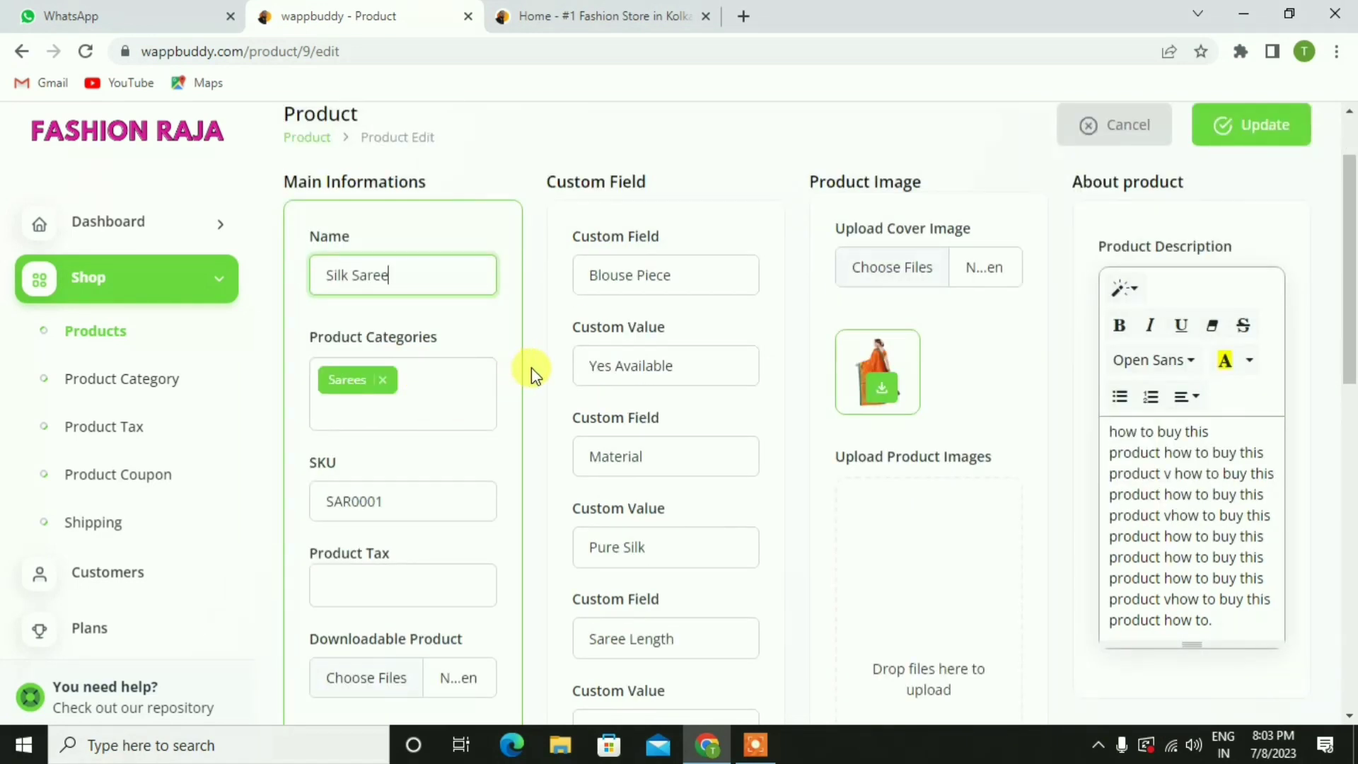
Step: Try adding Shoes and T-shirt to the Silk Saree's product categories, and remove both again
click(434, 397)
scroll(364, 500, down, 3)
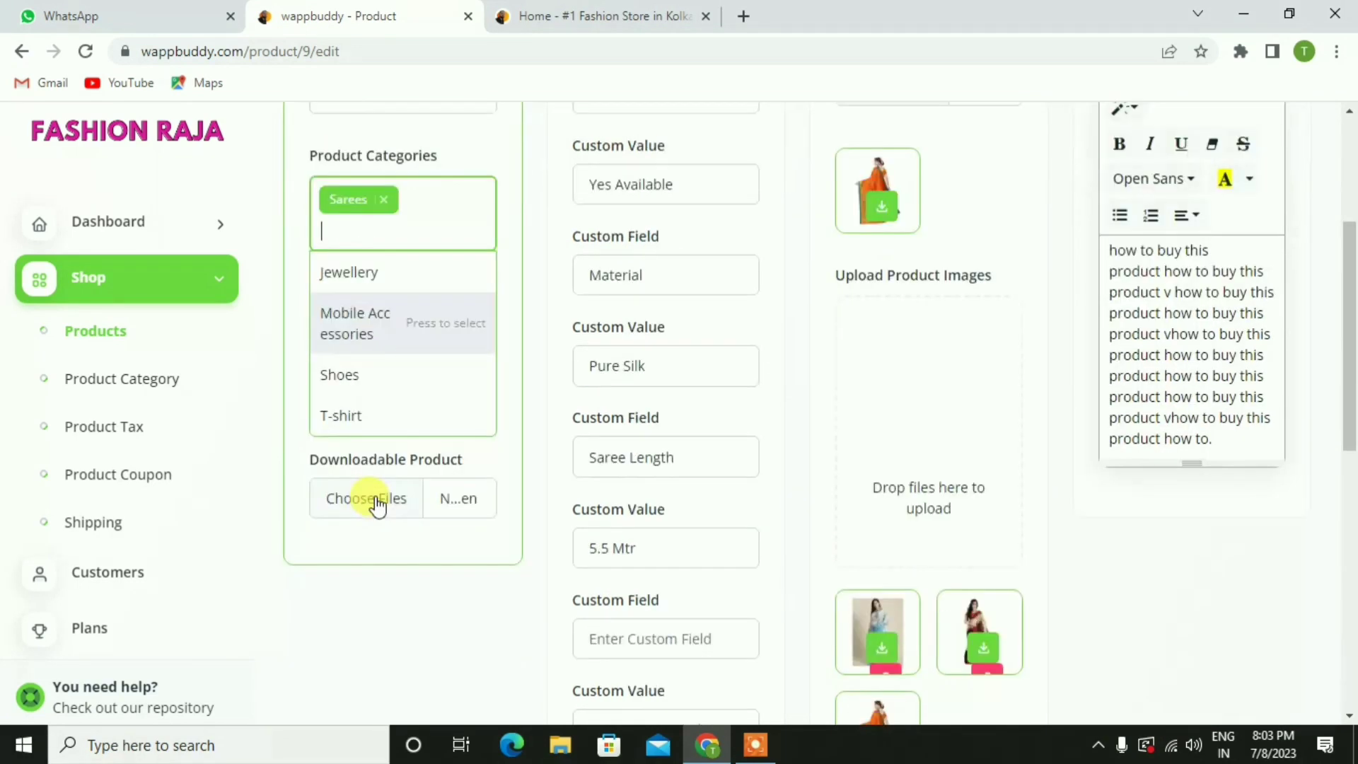
click(354, 359)
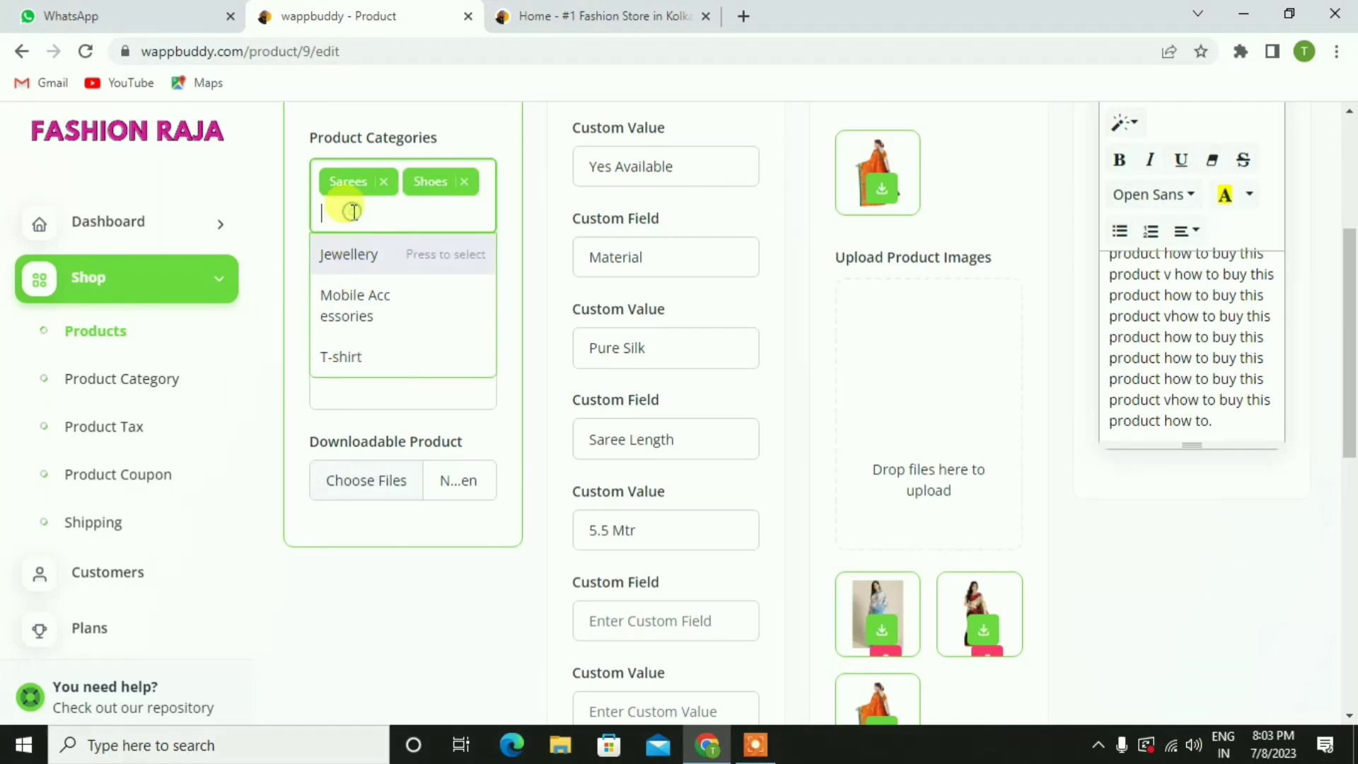
click(341, 353)
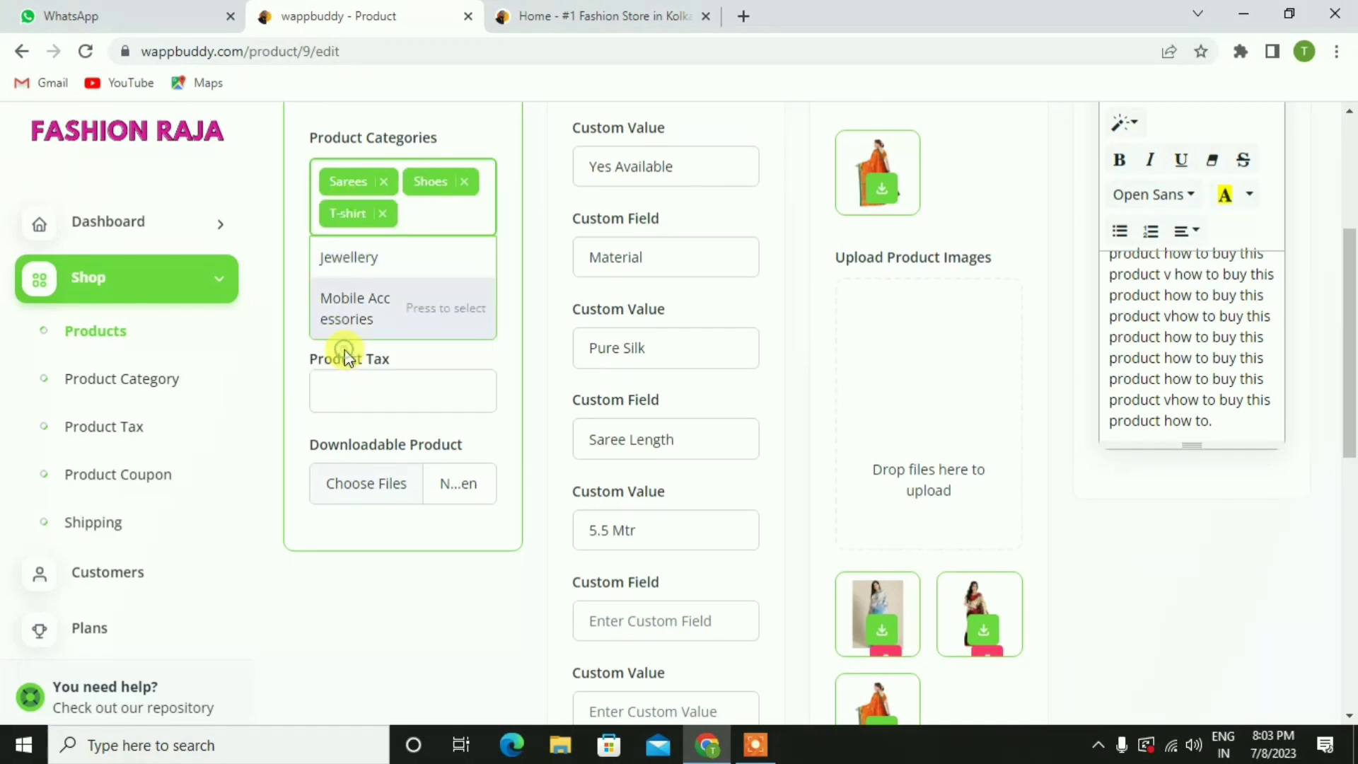
click(382, 213)
click(465, 185)
click(532, 239)
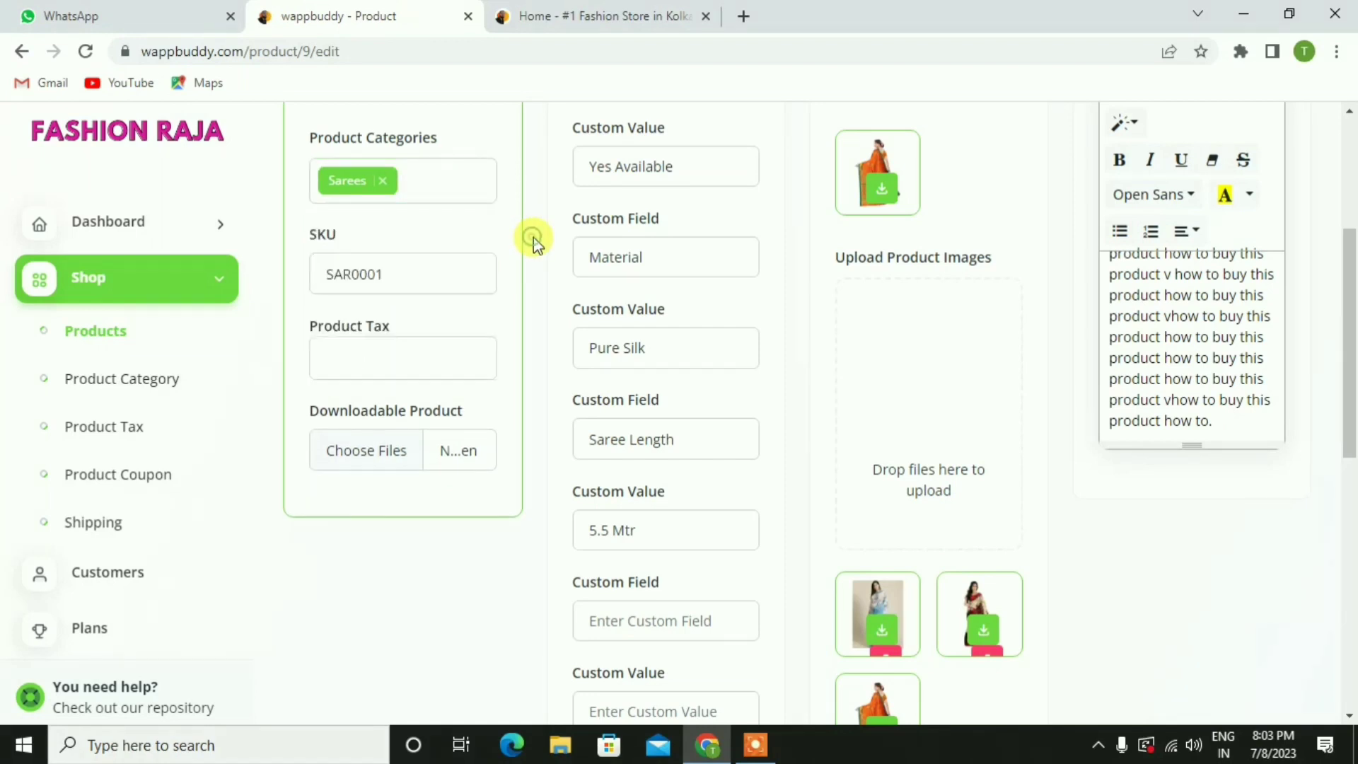
Step: Check the Silk Saree's SKU field and the options available for Product Tax
click(393, 276)
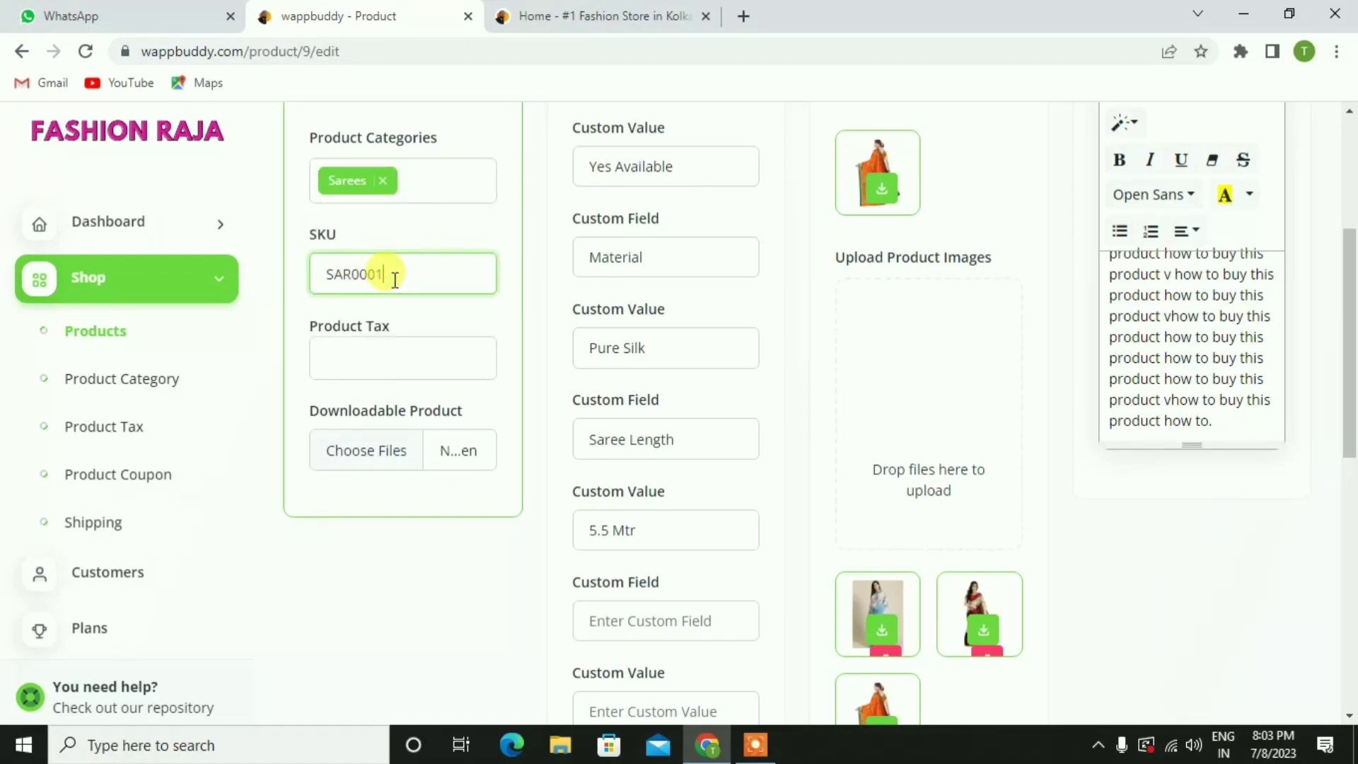
click(534, 311)
click(396, 350)
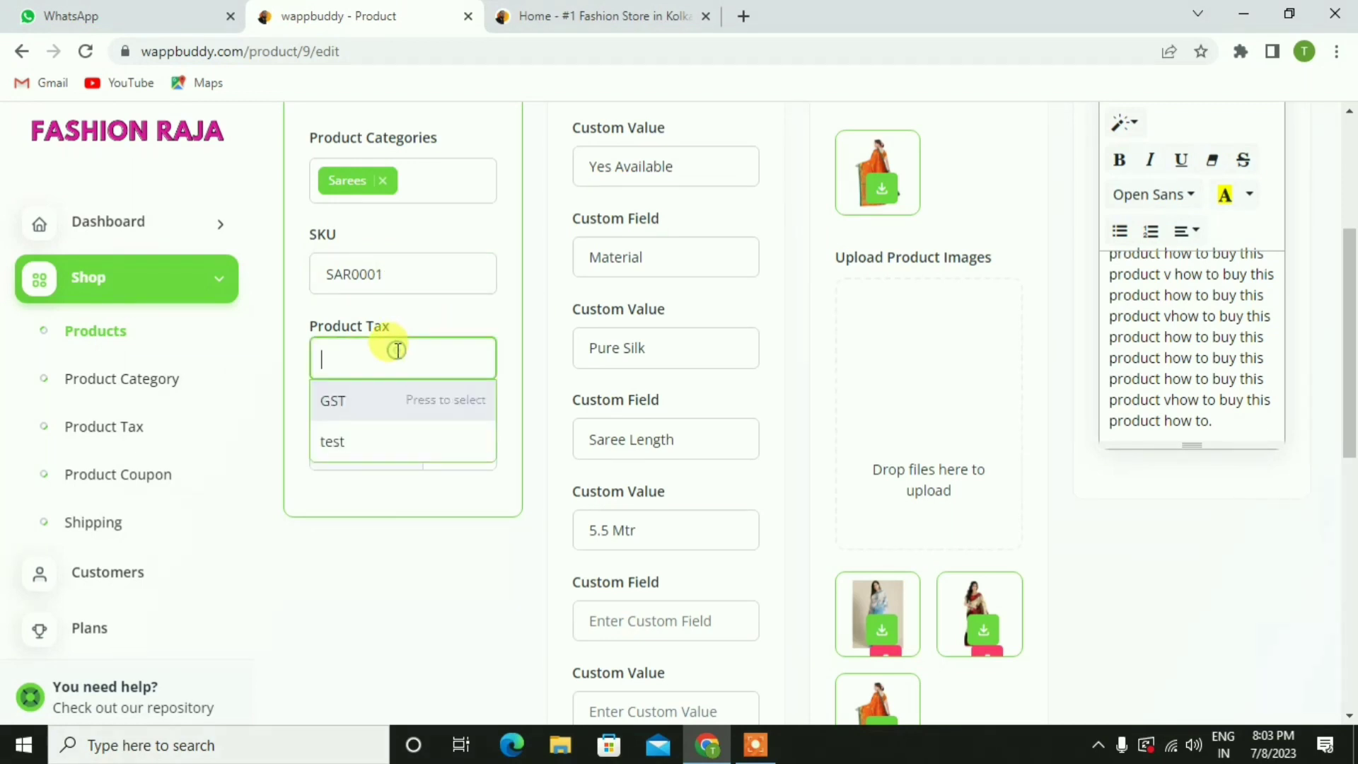
click(541, 340)
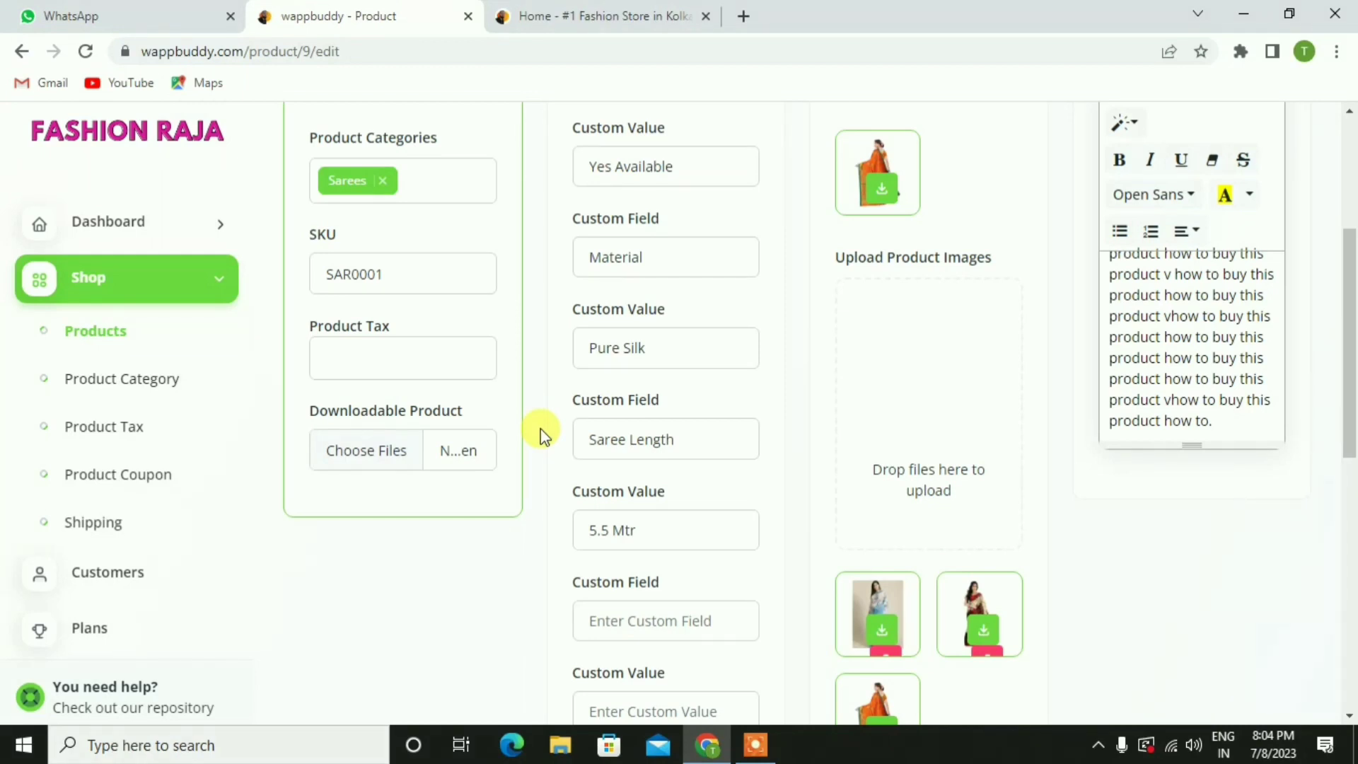
Step: Review the Silk Saree's custom fields, product images and the colour, price and quantity of its product variants
scroll(542, 429, up, 4)
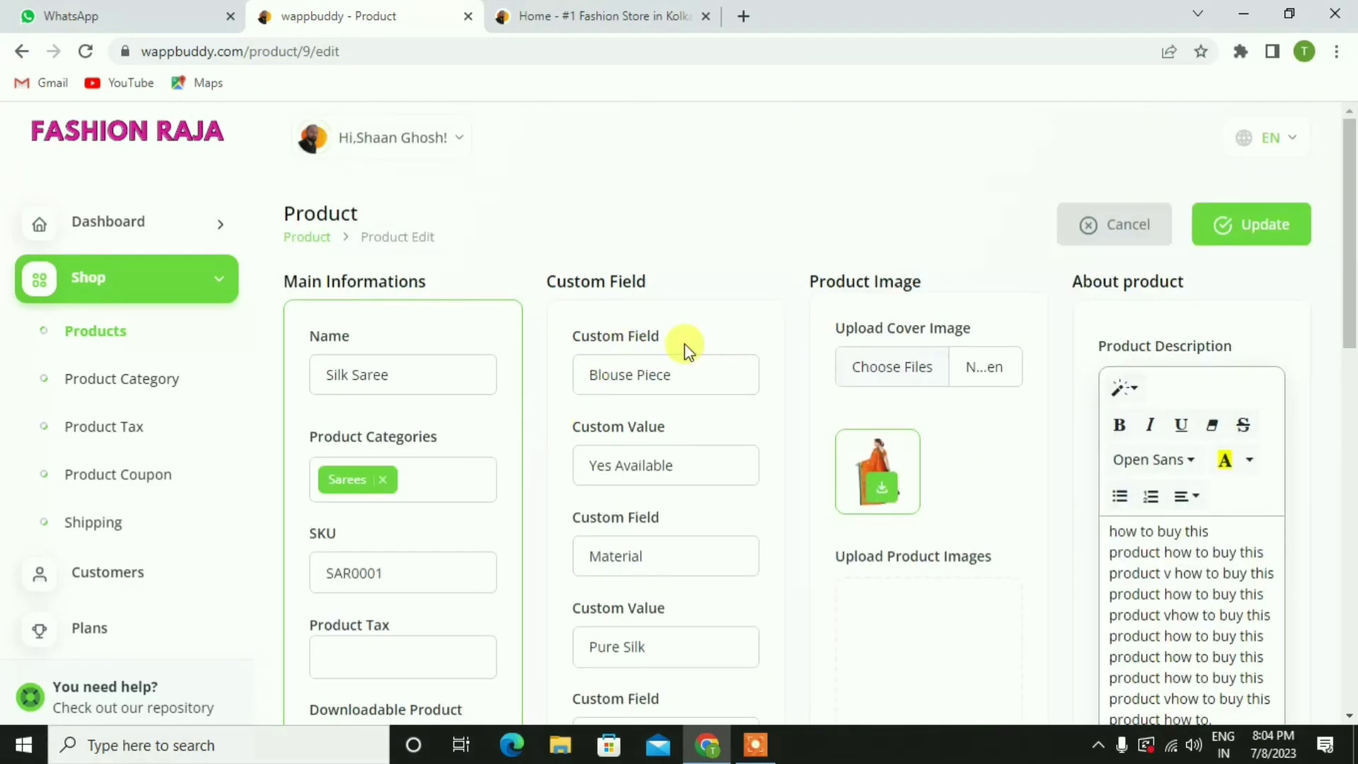
scroll(804, 399, down, 1)
scroll(804, 398, down, 5)
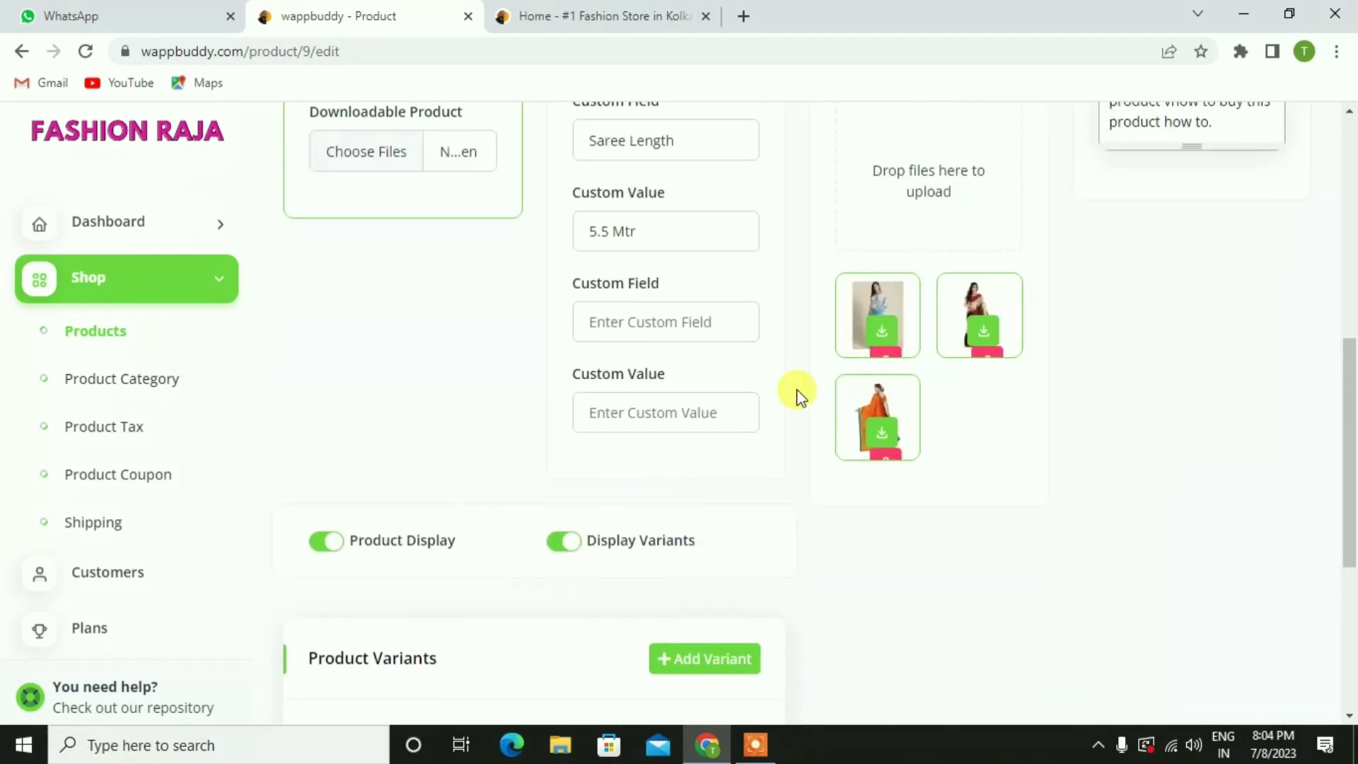
scroll(797, 396, up, 4)
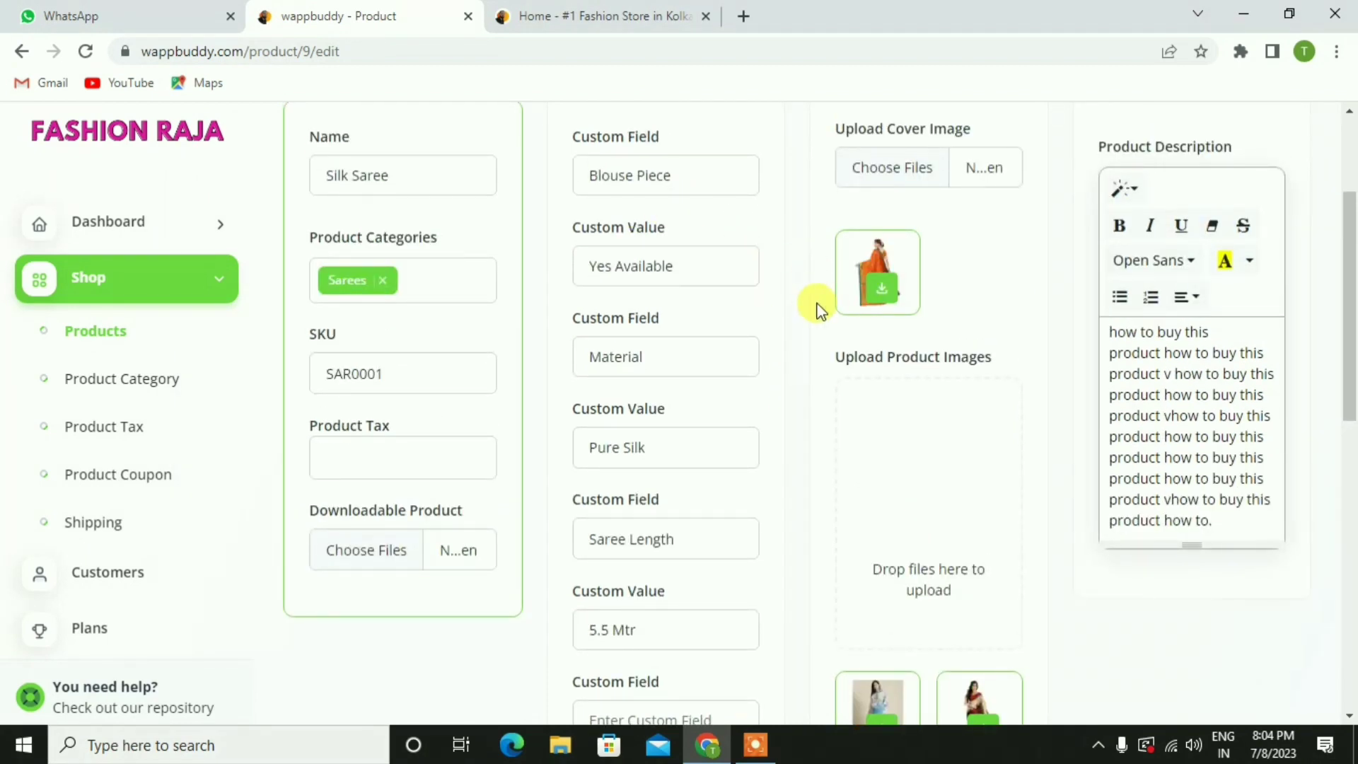
scroll(813, 304, down, 6)
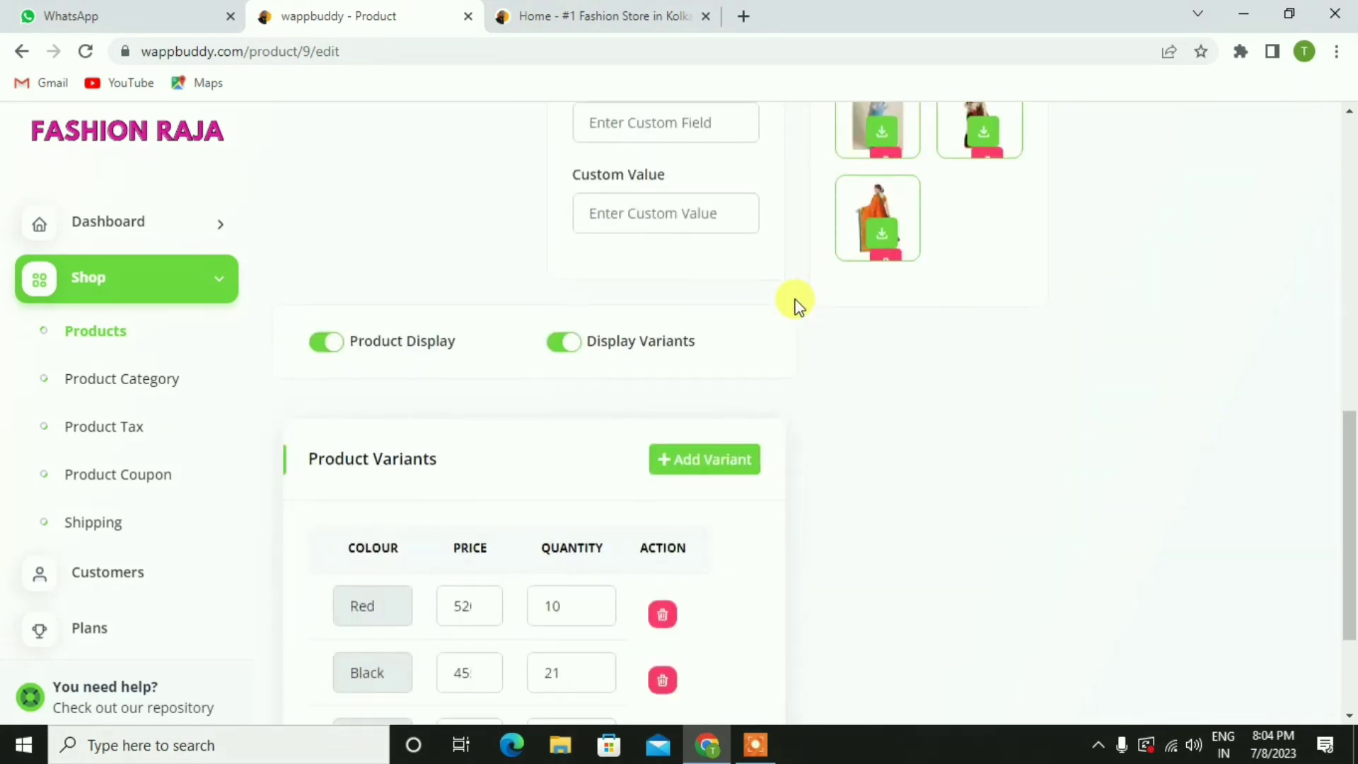
scroll(795, 303, down, 2)
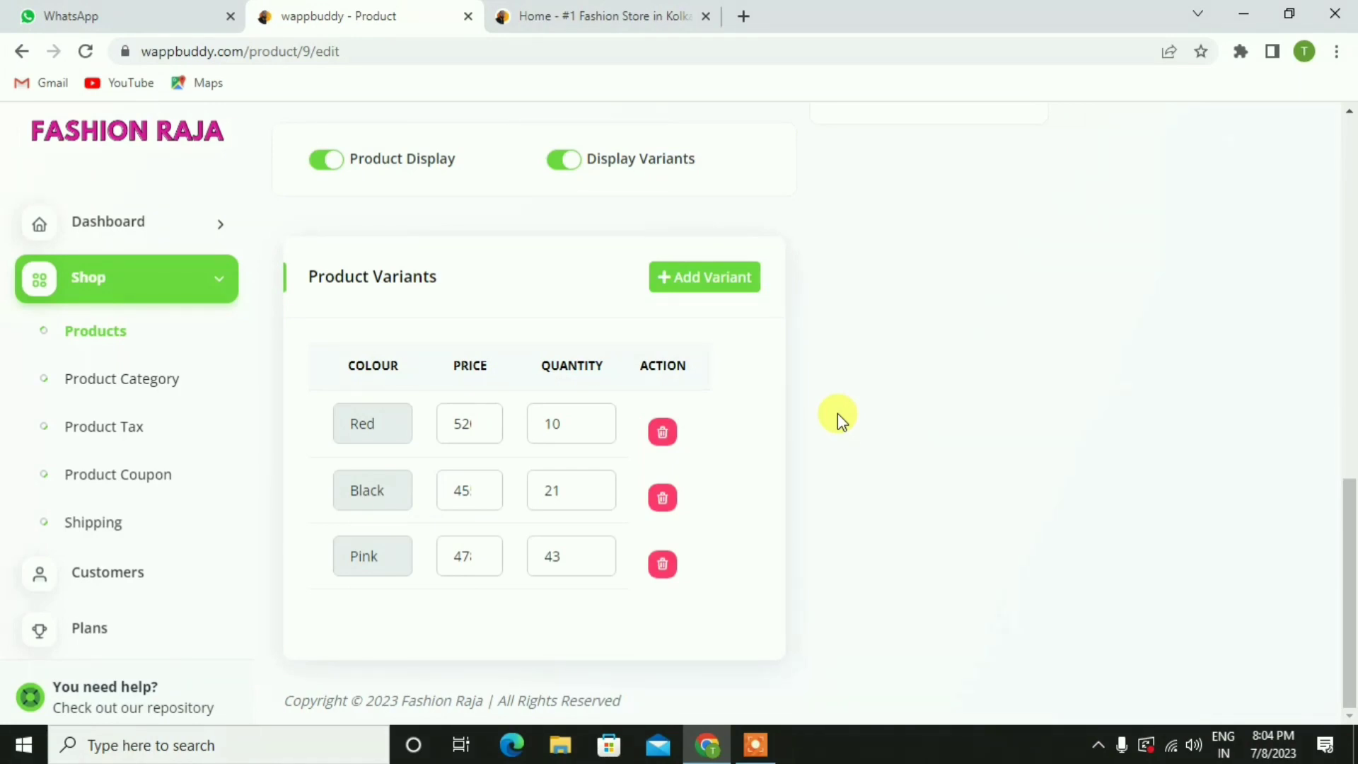
Step: Turn Display Variants off for the Silk Saree and back on
scroll(838, 413, up, 3)
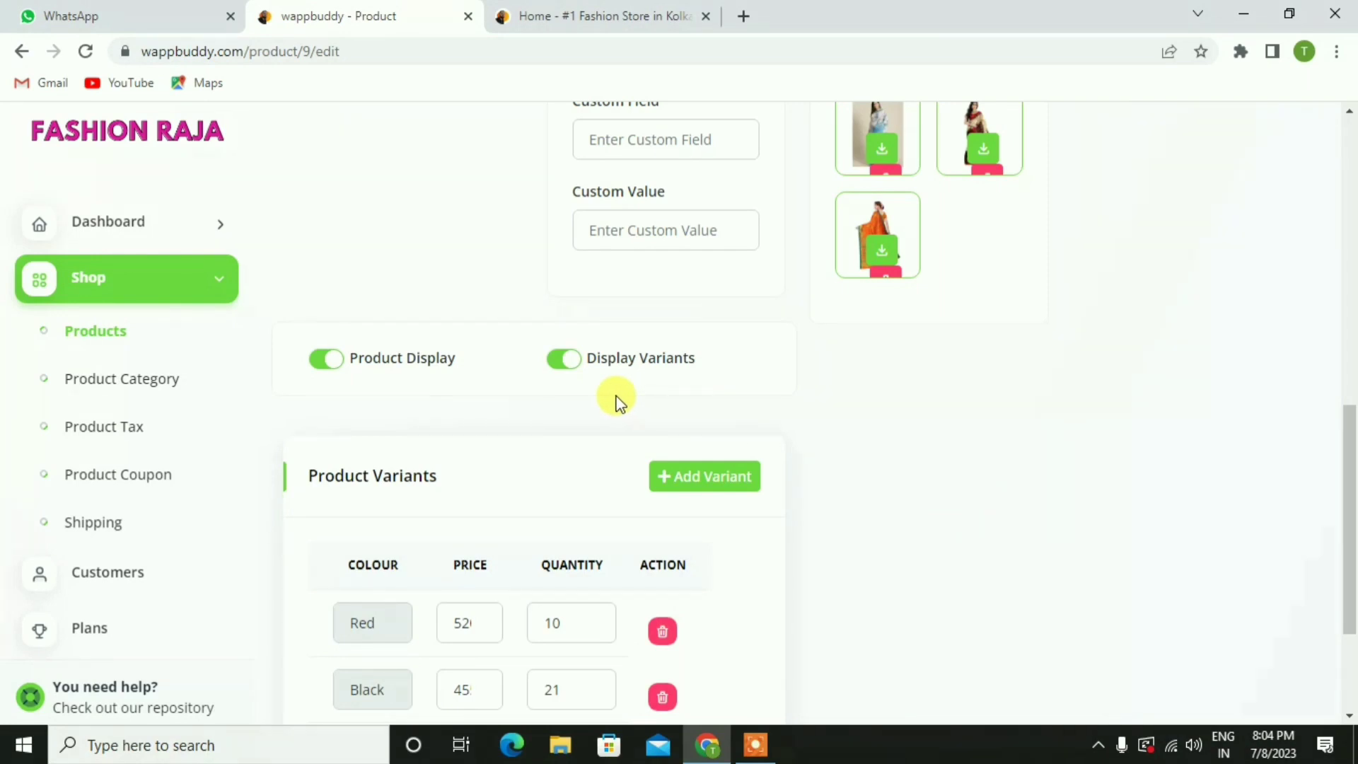
click(572, 360)
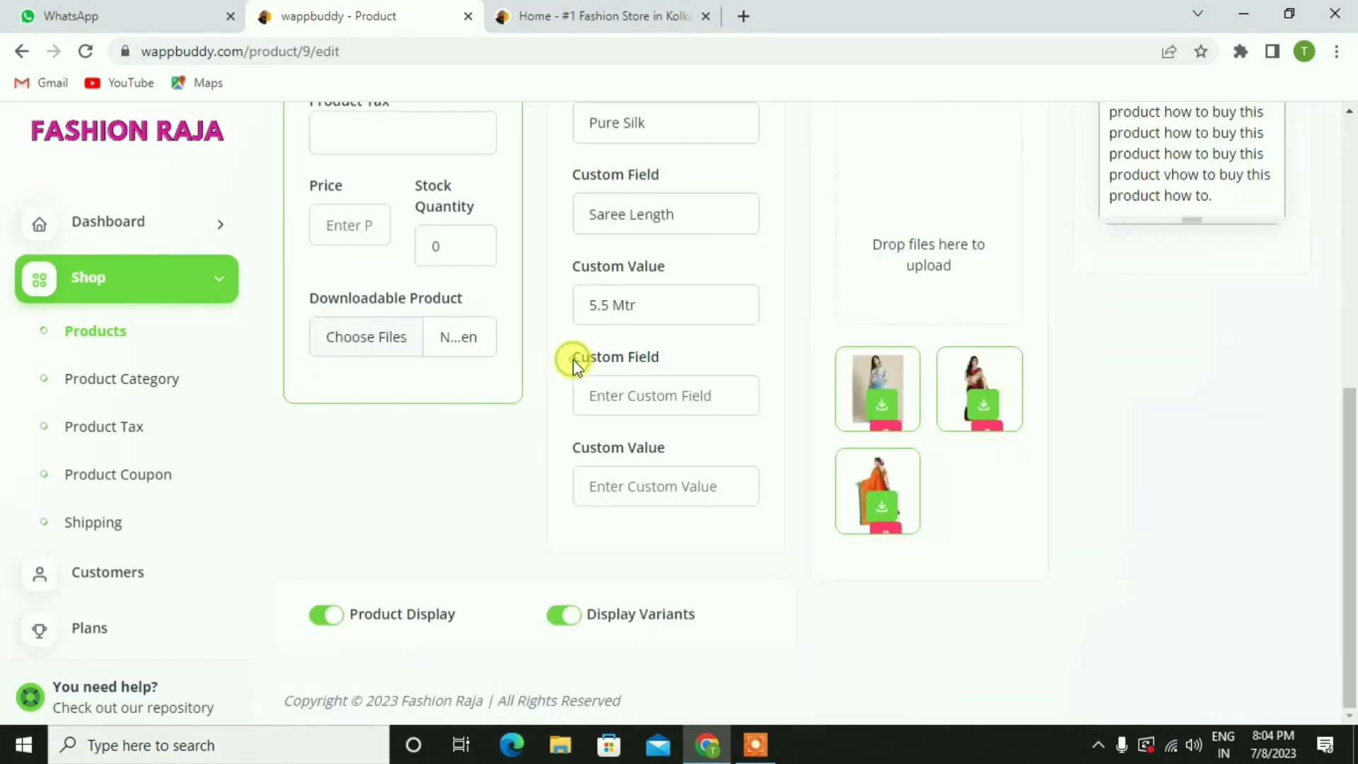
click(557, 614)
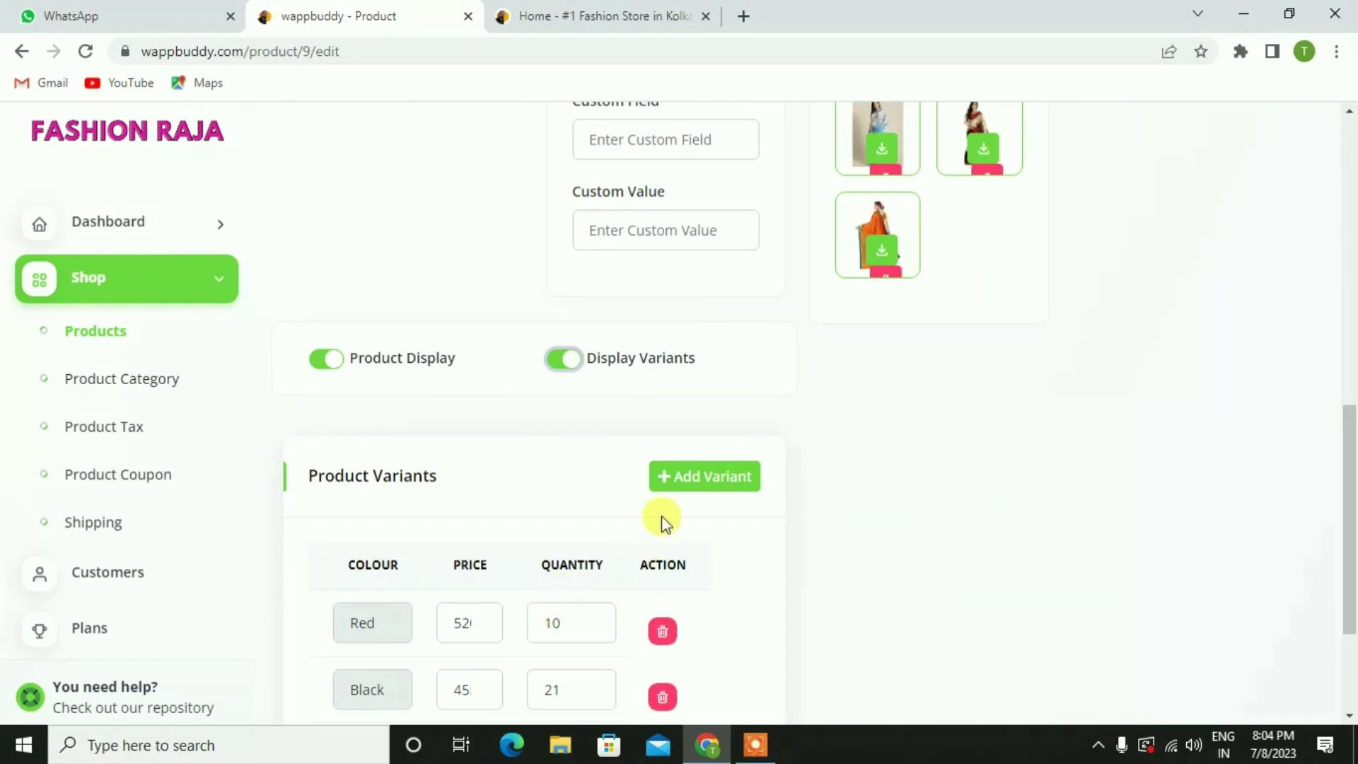
Step: Review the Silk Saree's cover image, uploaded product images and Product Description text
scroll(813, 467, up, 10)
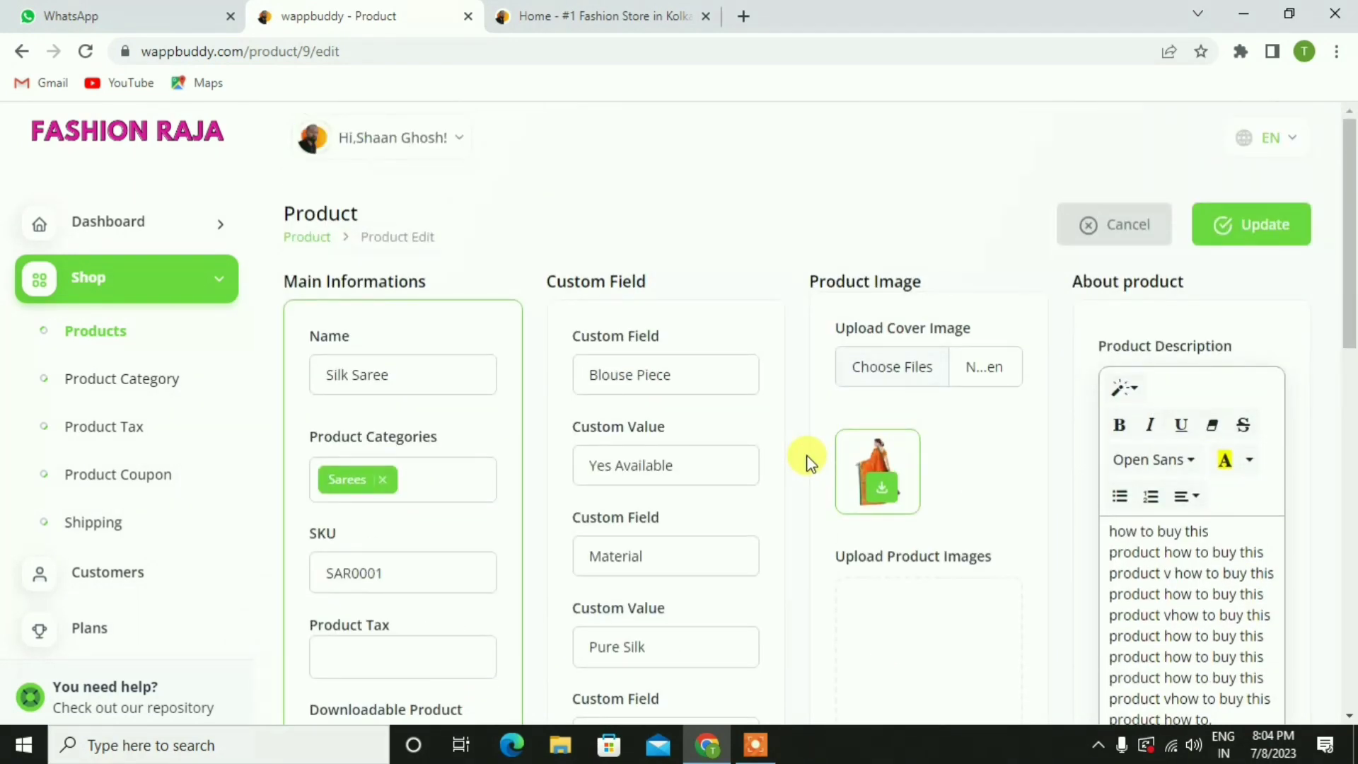
scroll(940, 382, down, 2)
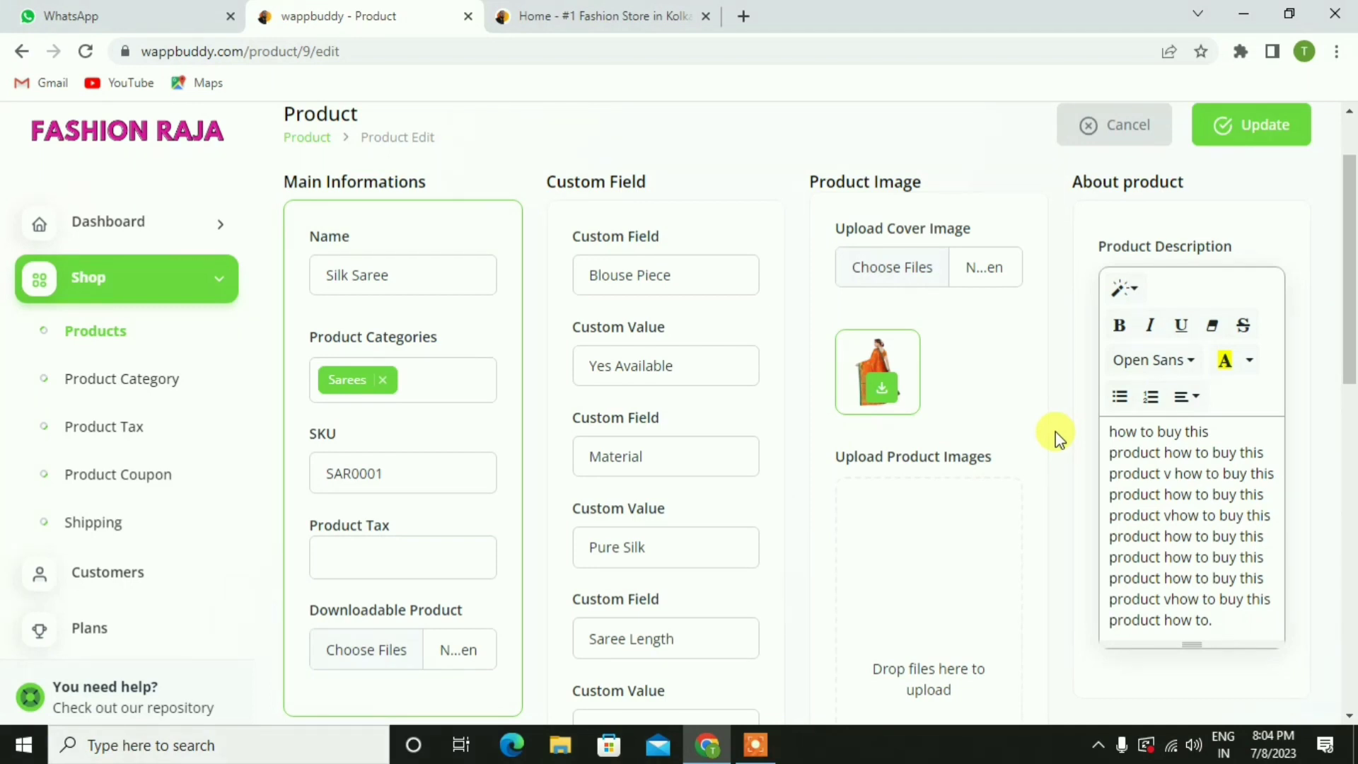
scroll(1056, 431, down, 1)
scroll(1055, 431, down, 3)
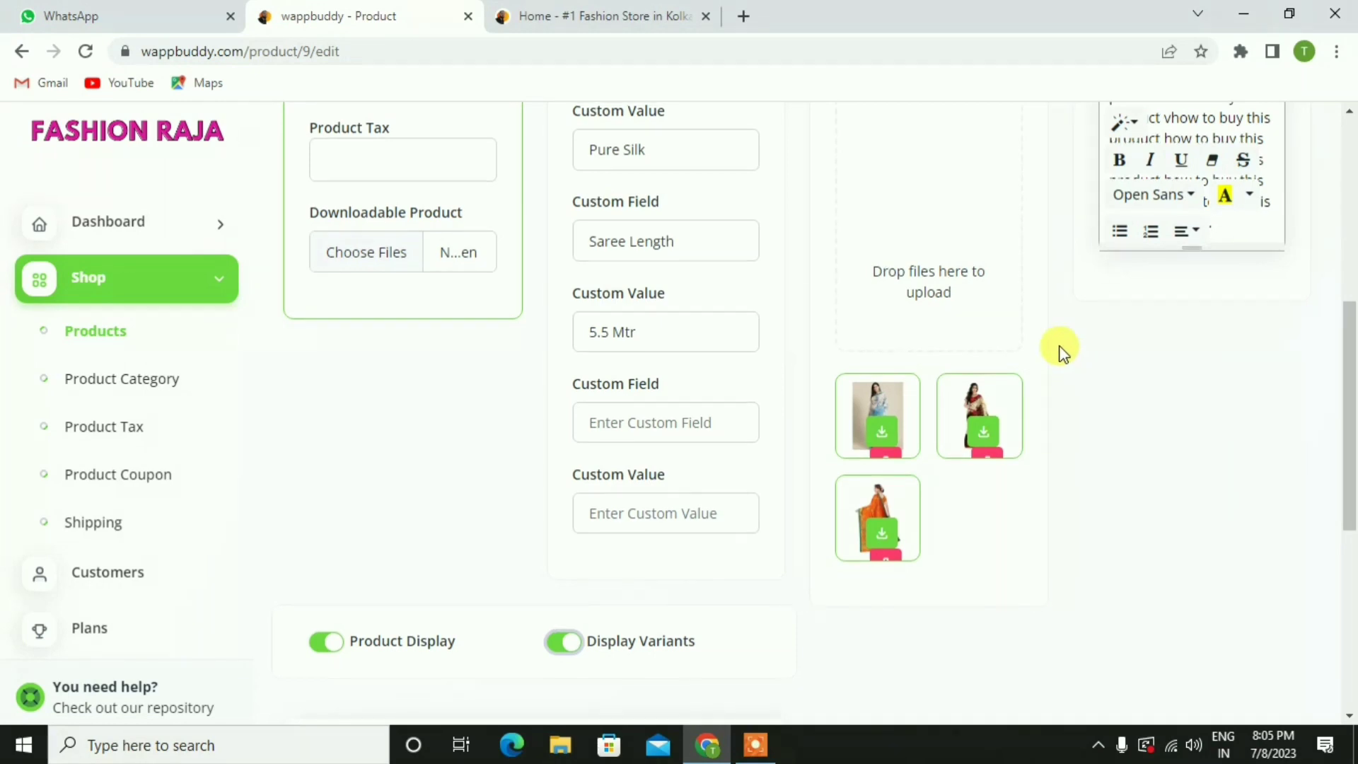
scroll(1059, 349, up, 4)
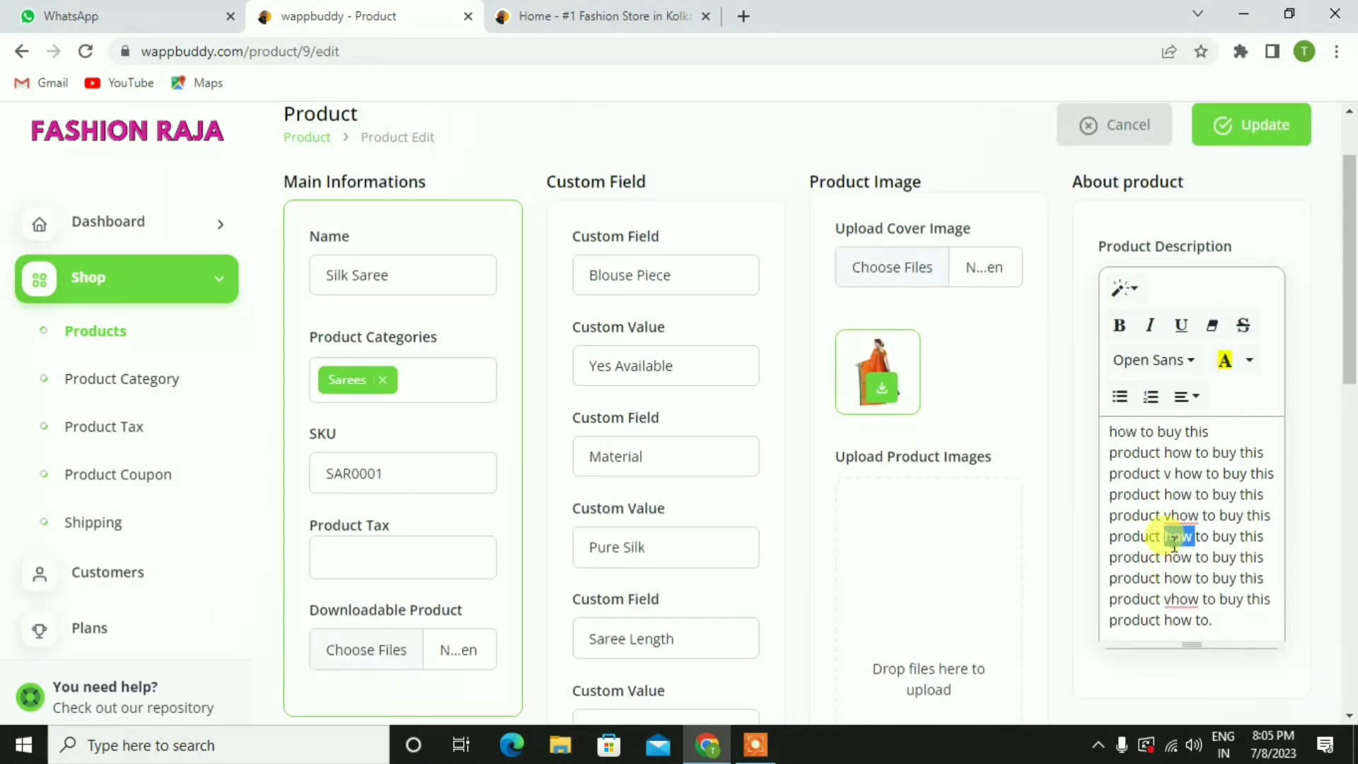
double_click(1175, 537)
click(1172, 514)
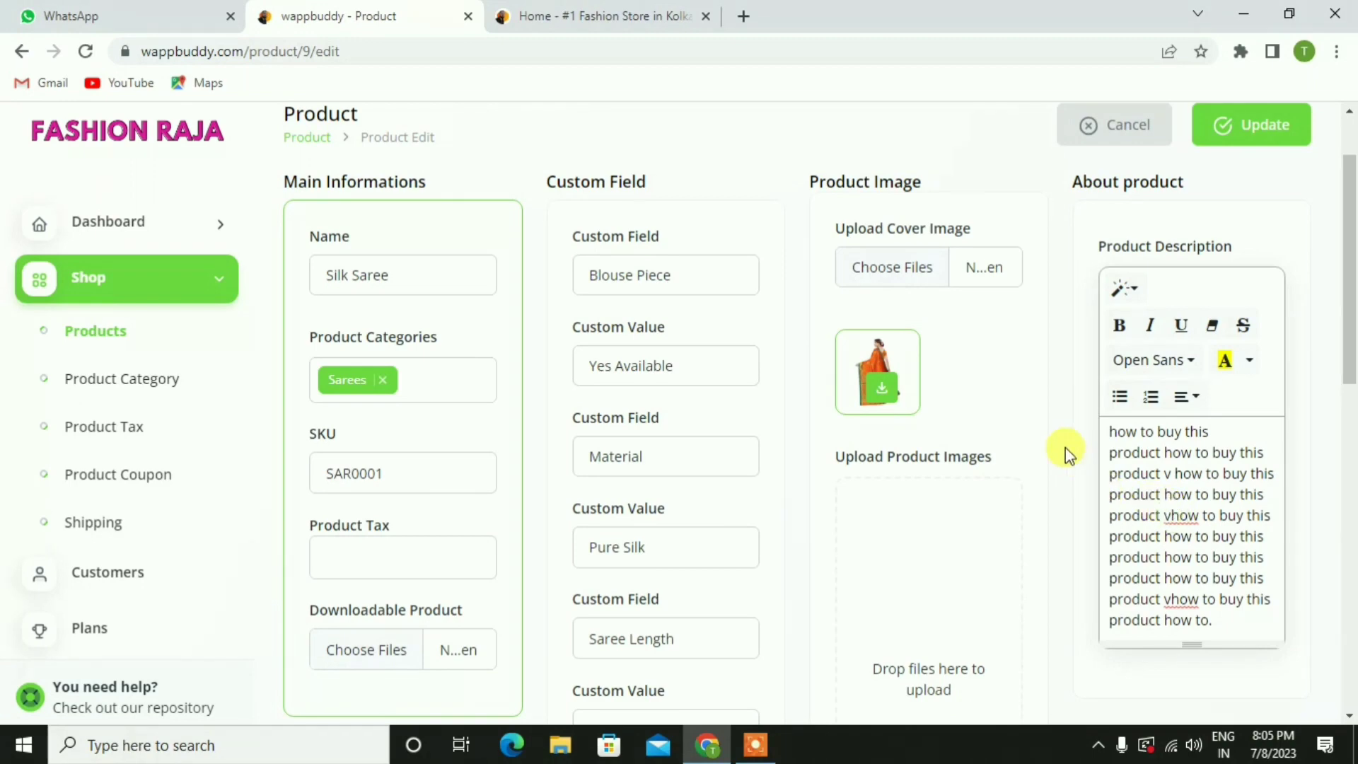
Step: Update the Silk Saree product after a last check of its edit form, and look over the product list
scroll(1064, 447, up, 1)
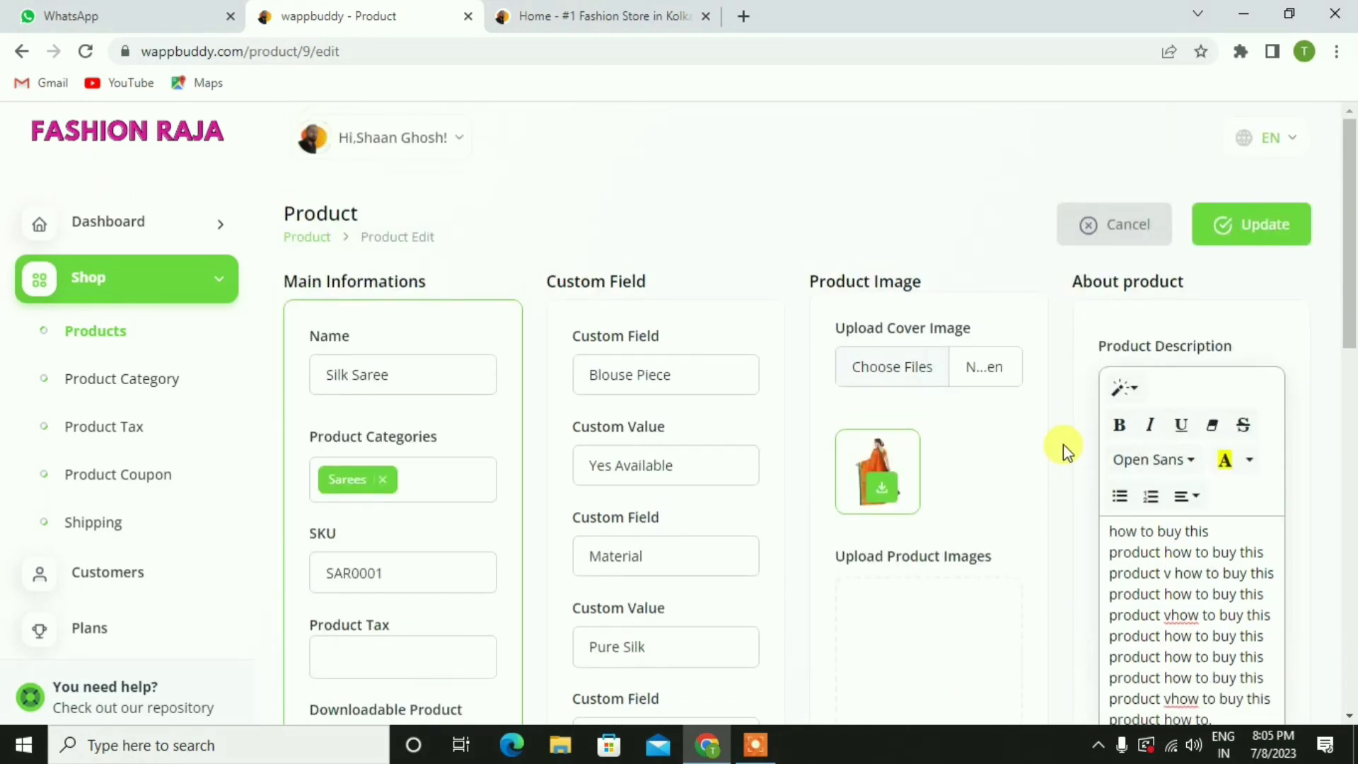
scroll(1063, 446, down, 8)
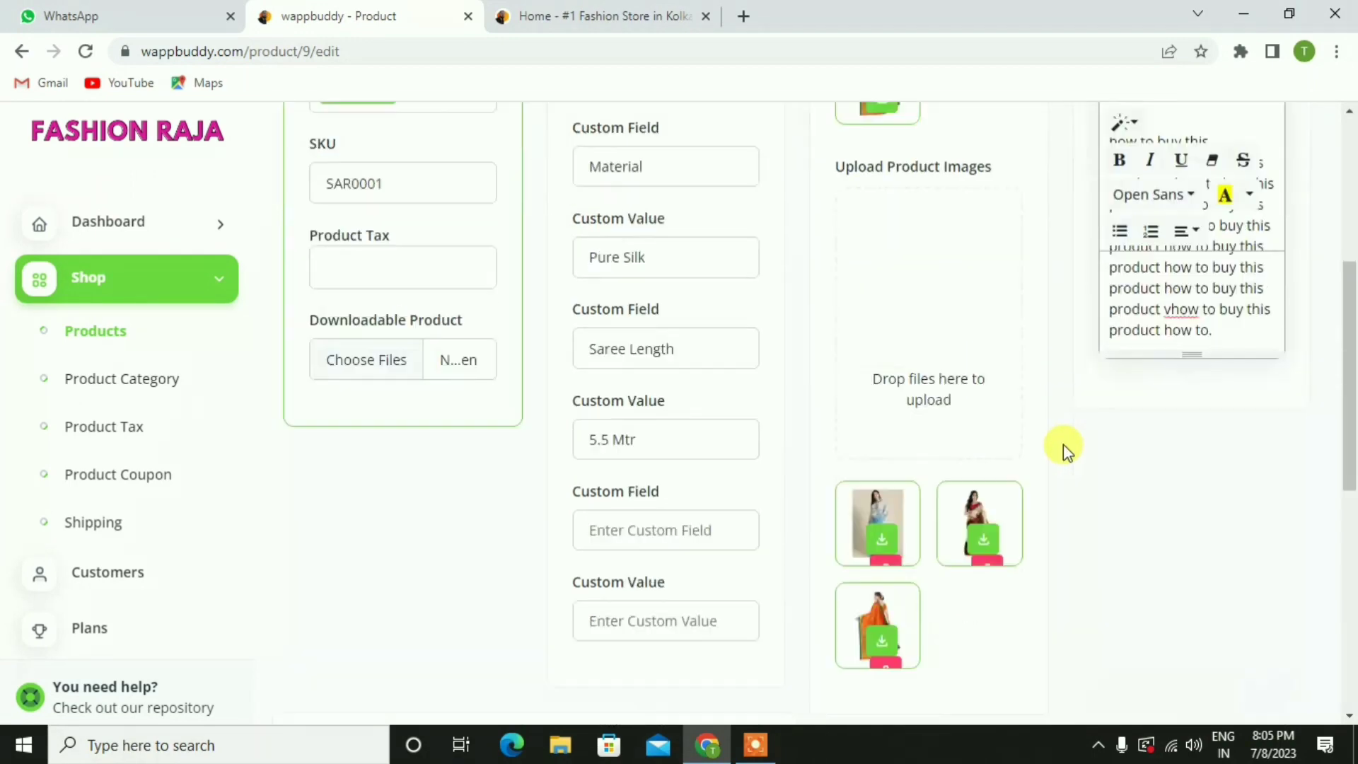
scroll(1061, 452, up, 9)
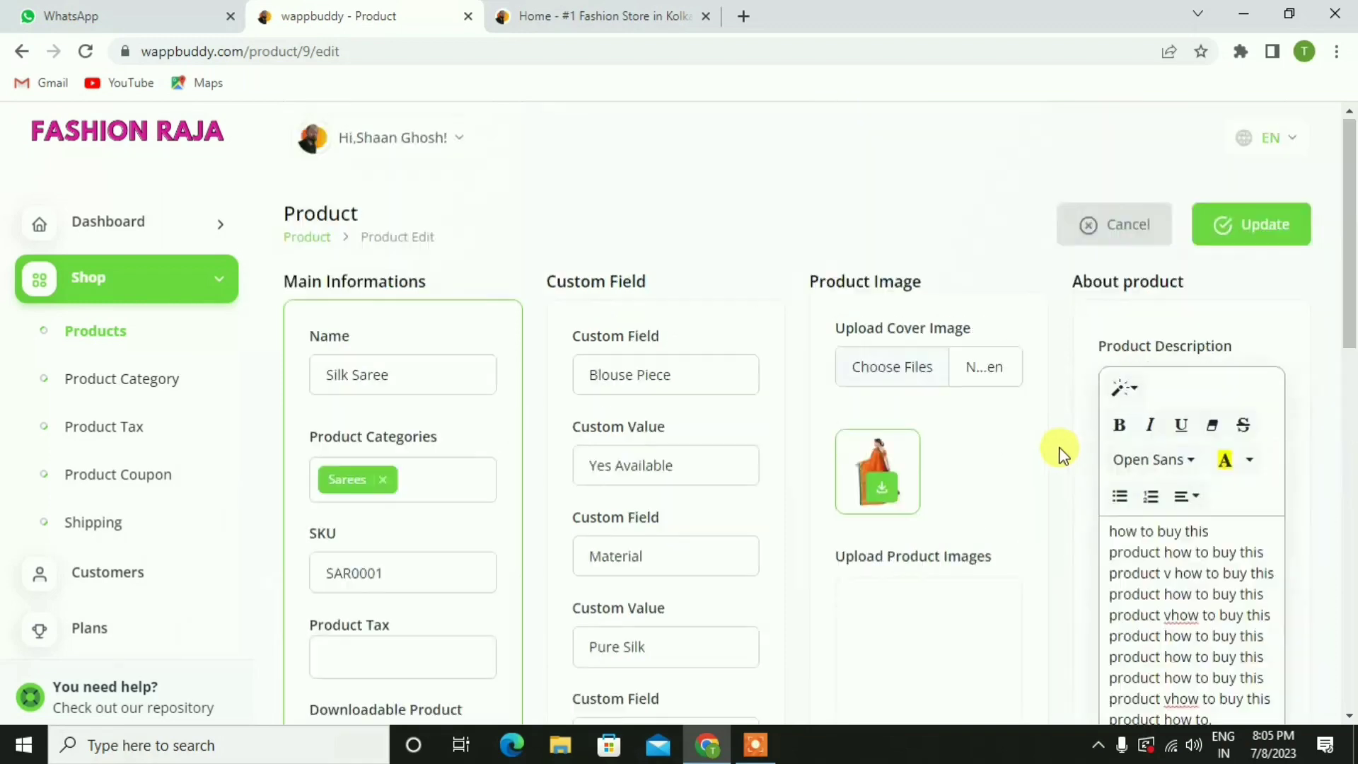
click(1249, 247)
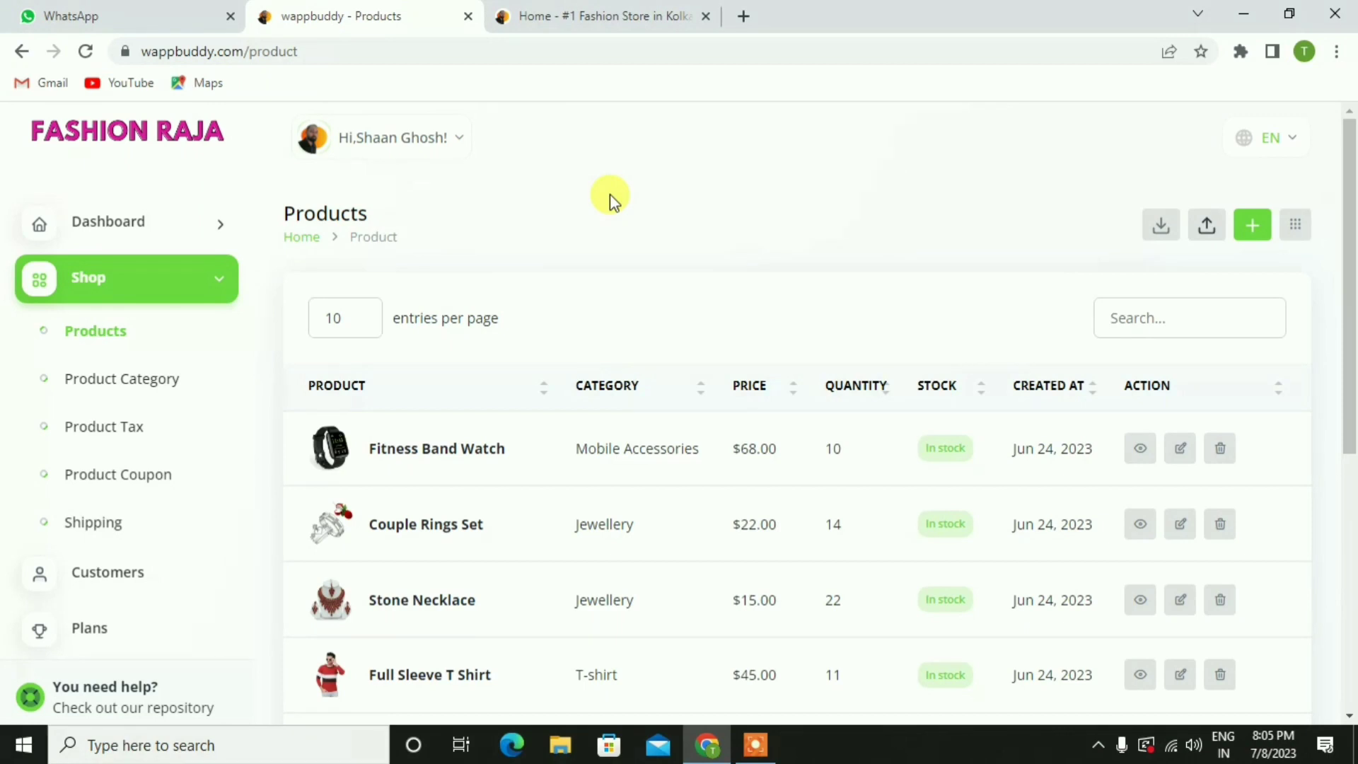
scroll(609, 200, down, 4)
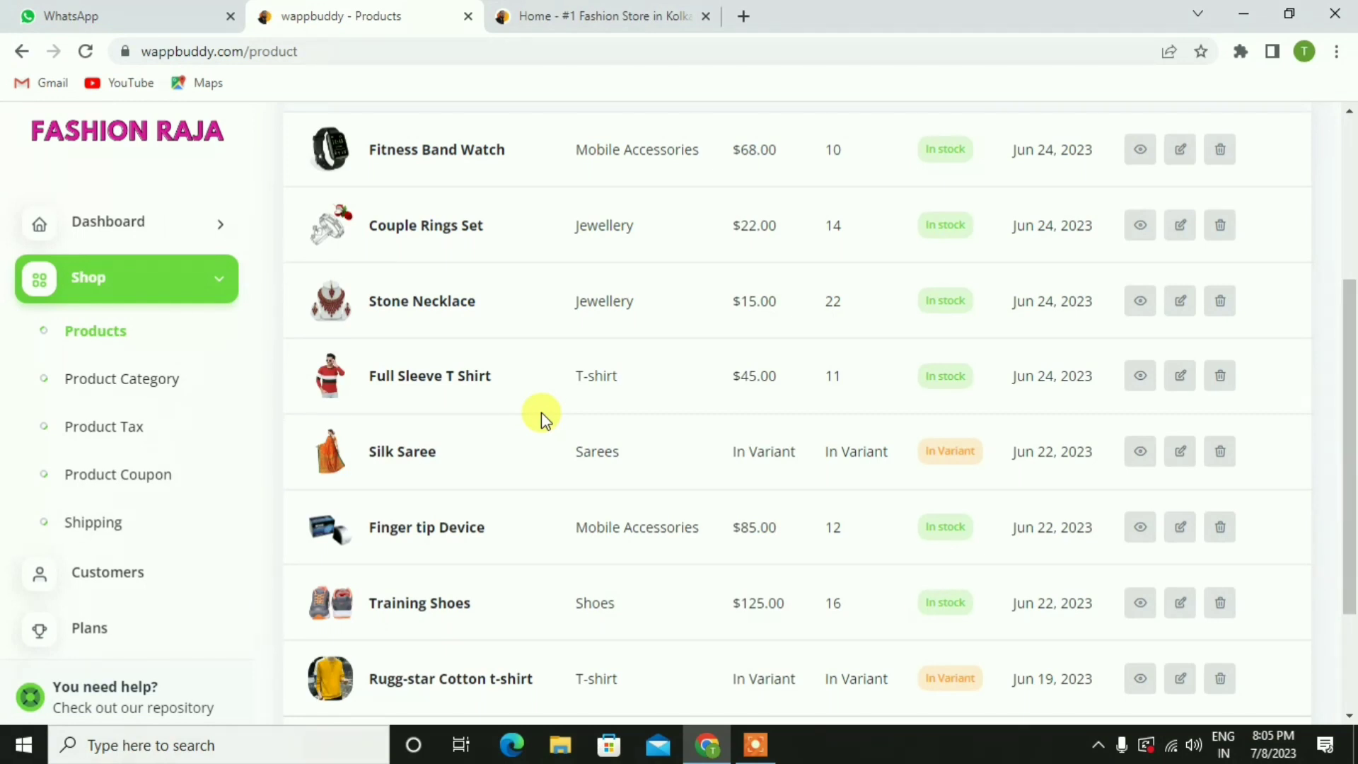
scroll(541, 413, up, 4)
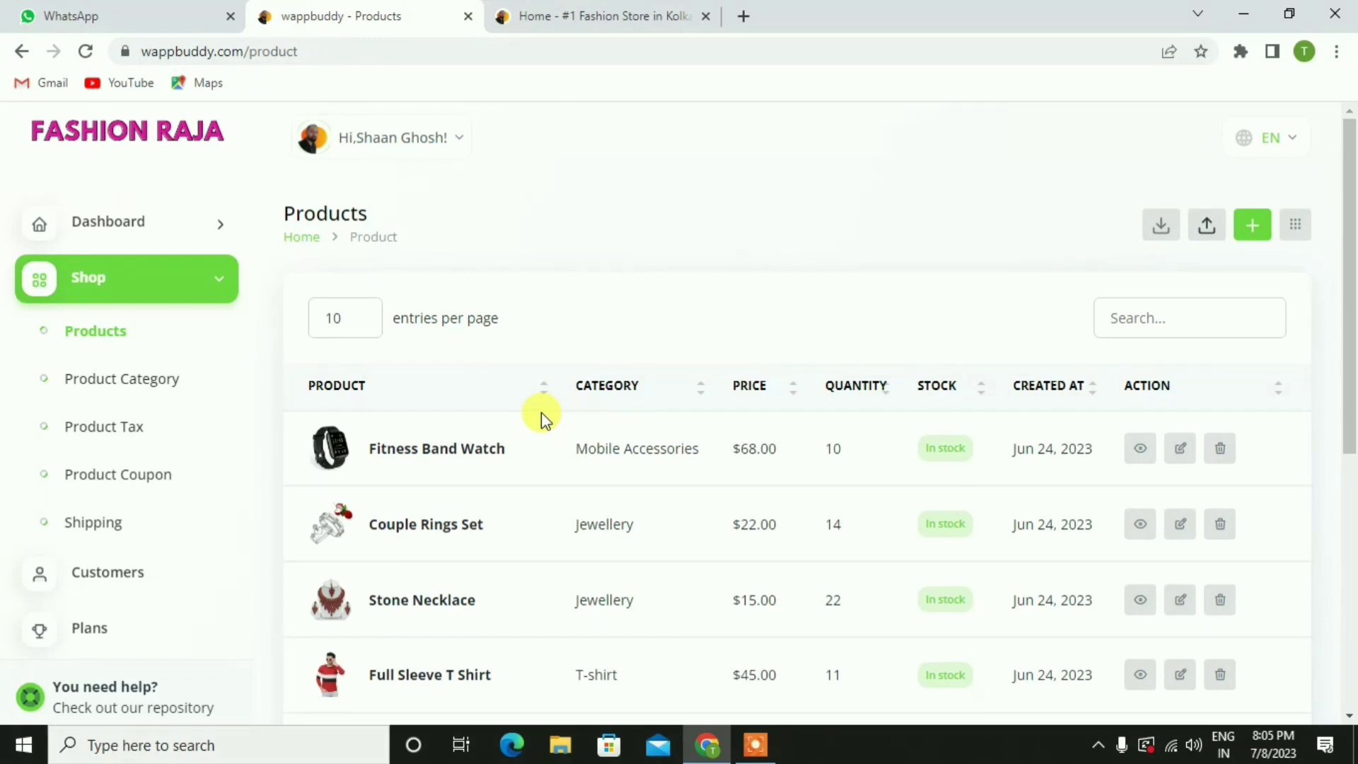
Step: Open the shop's Product Category page and review the listed category names
click(141, 394)
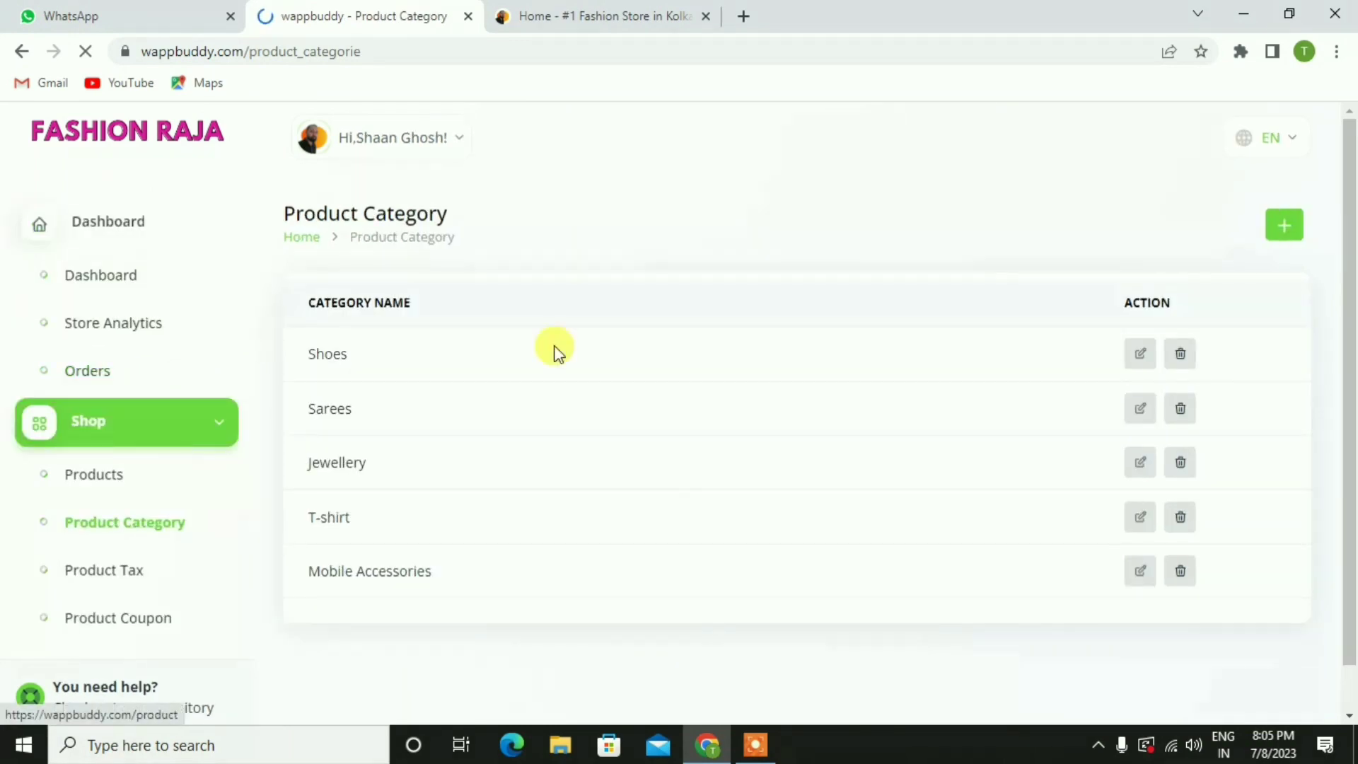
scroll(637, 409, down, 3)
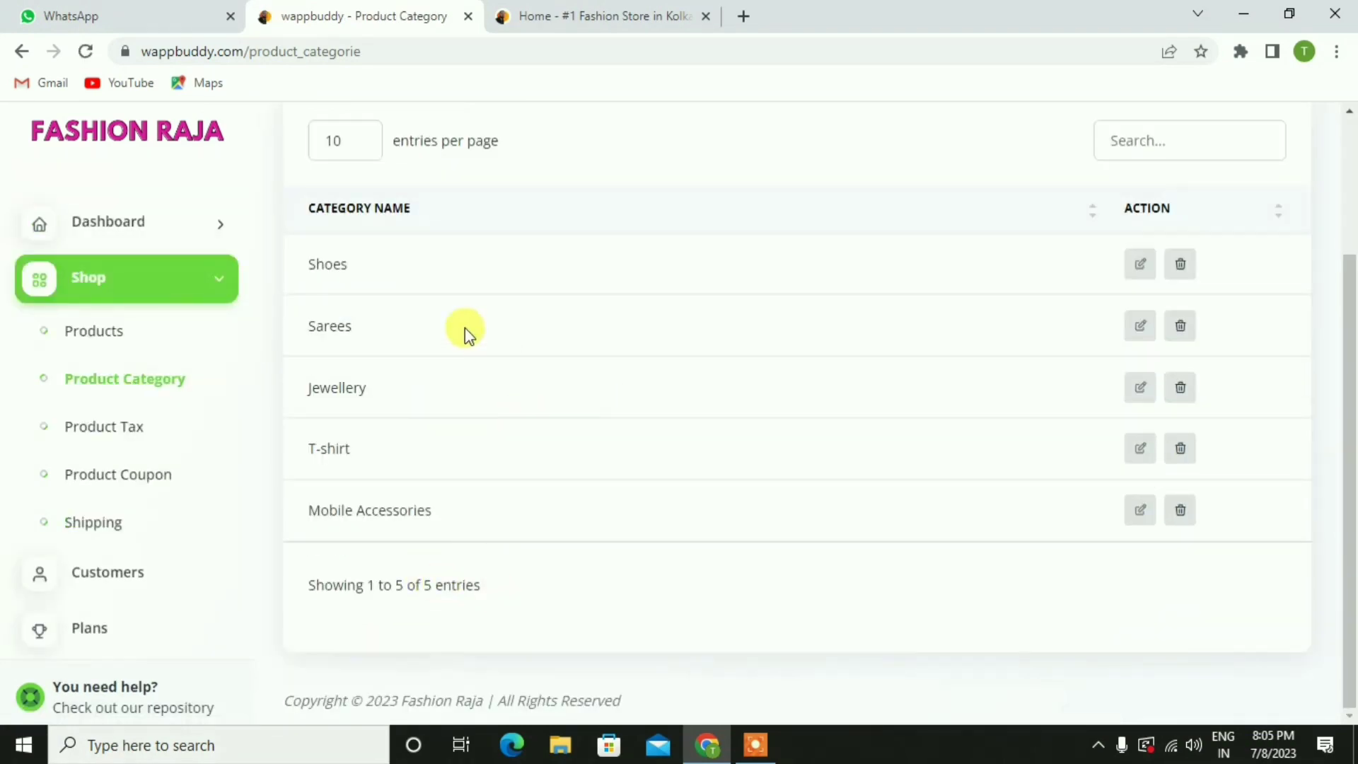
scroll(607, 522, up, 3)
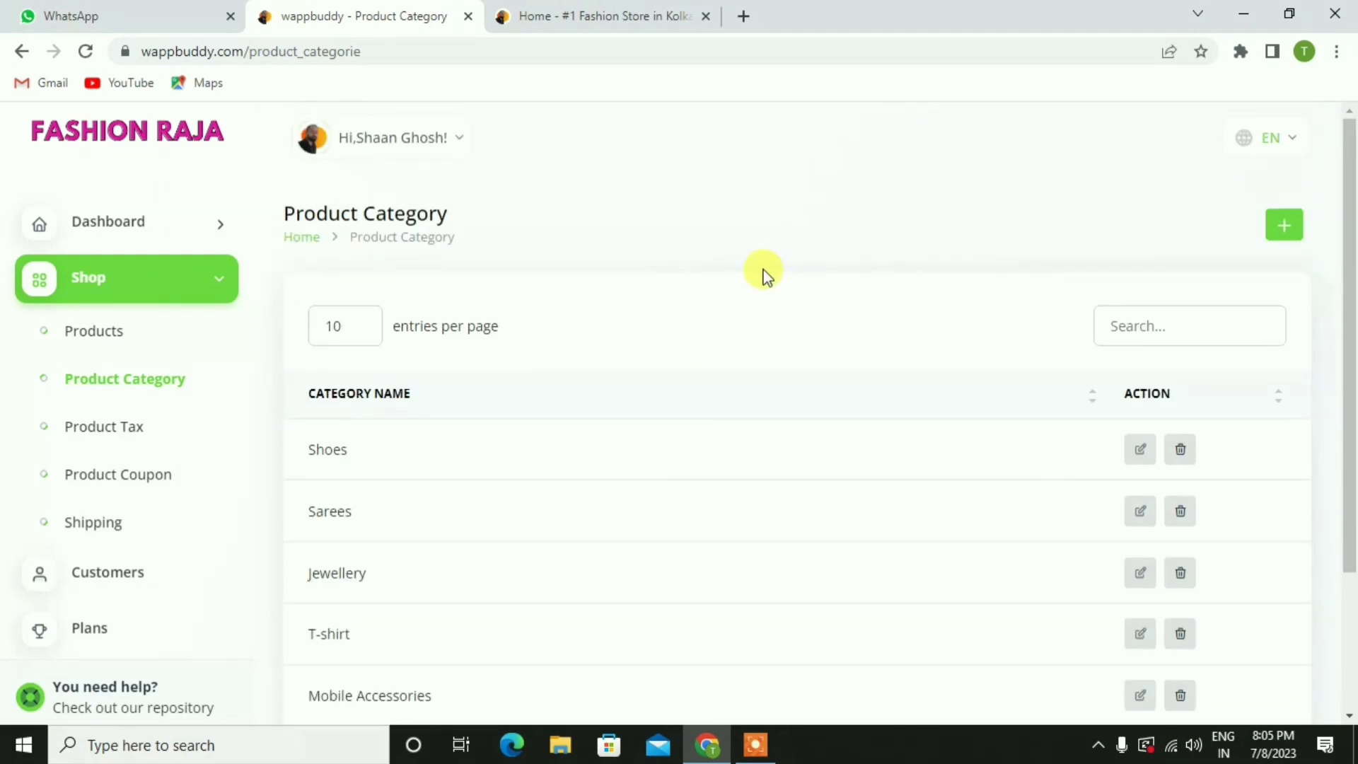
Step: Inspect the Create New Category form, close it without saving, and look over the categories' edit and delete actions
click(1284, 225)
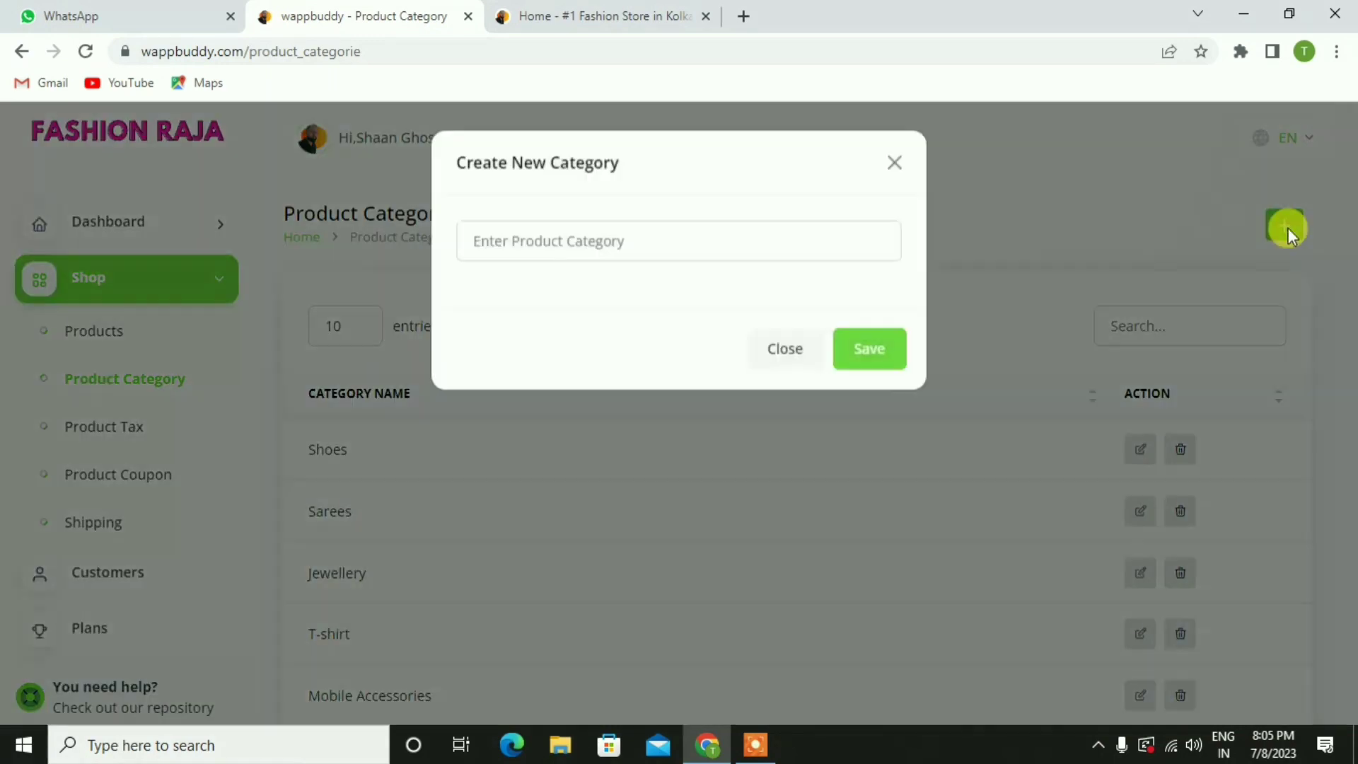
click(558, 237)
click(493, 293)
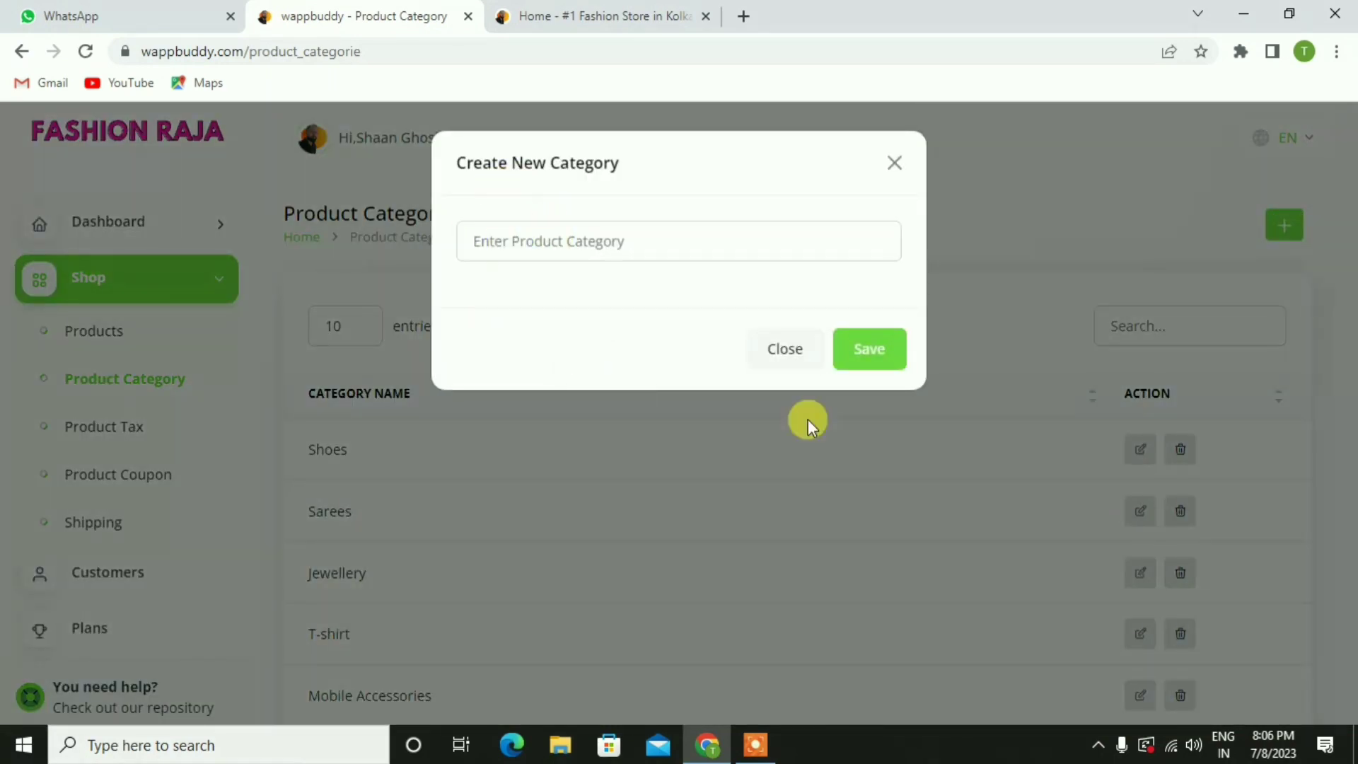
click(894, 164)
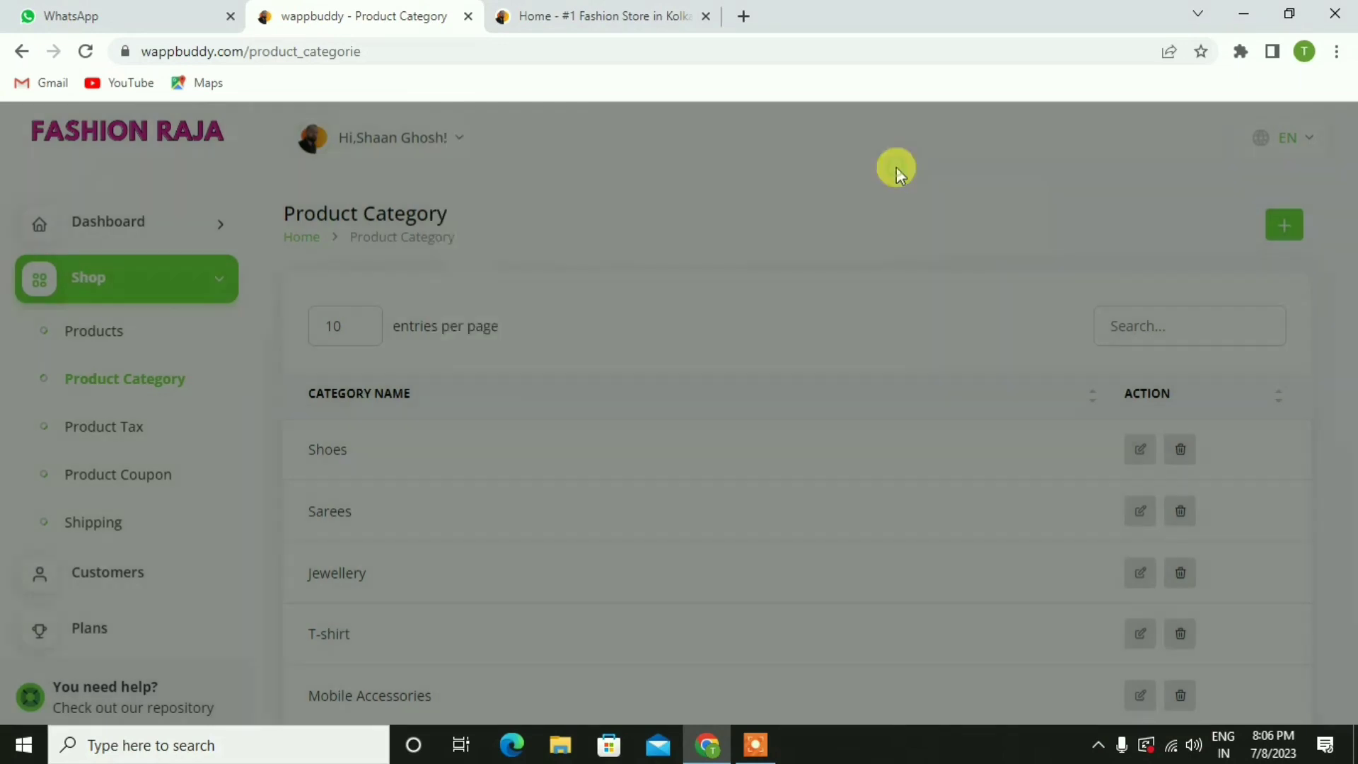
scroll(762, 324, down, 3)
scroll(762, 330, up, 2)
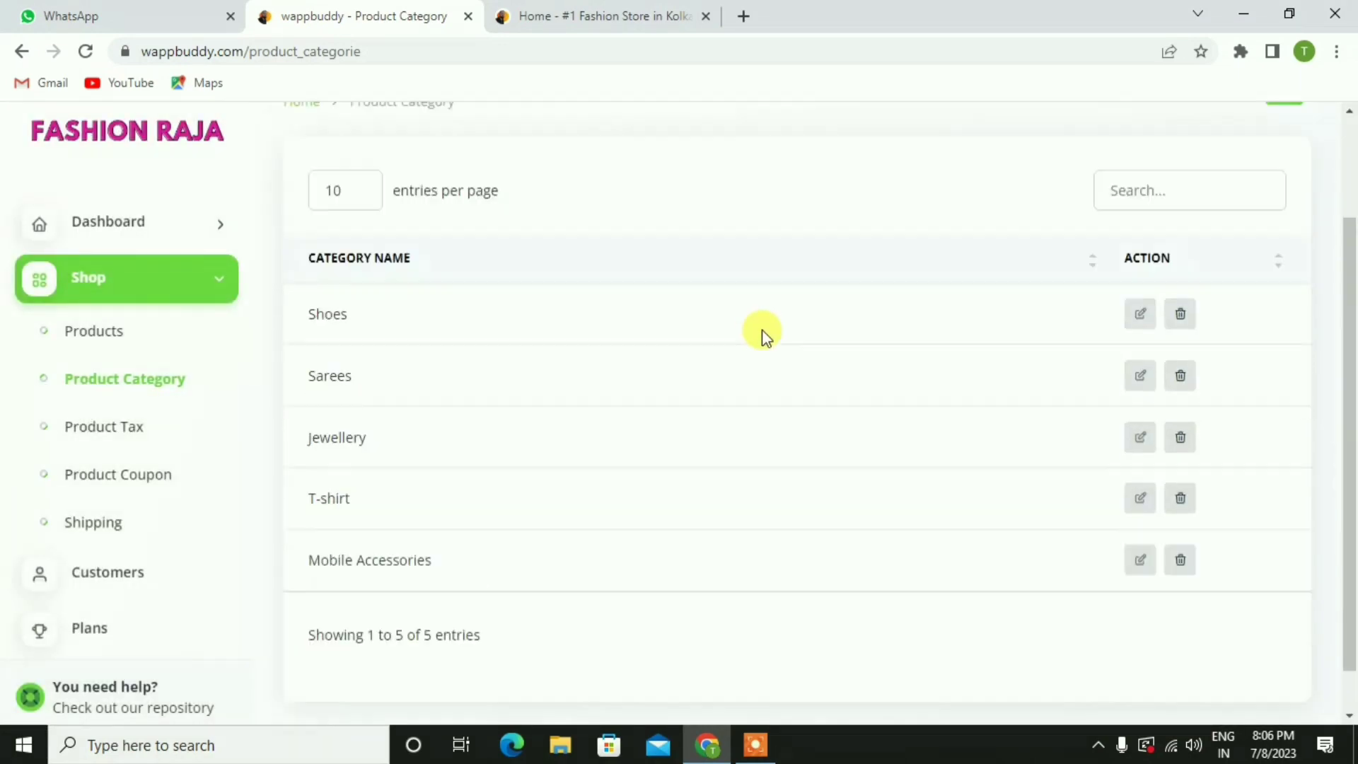
scroll(764, 237, down, 2)
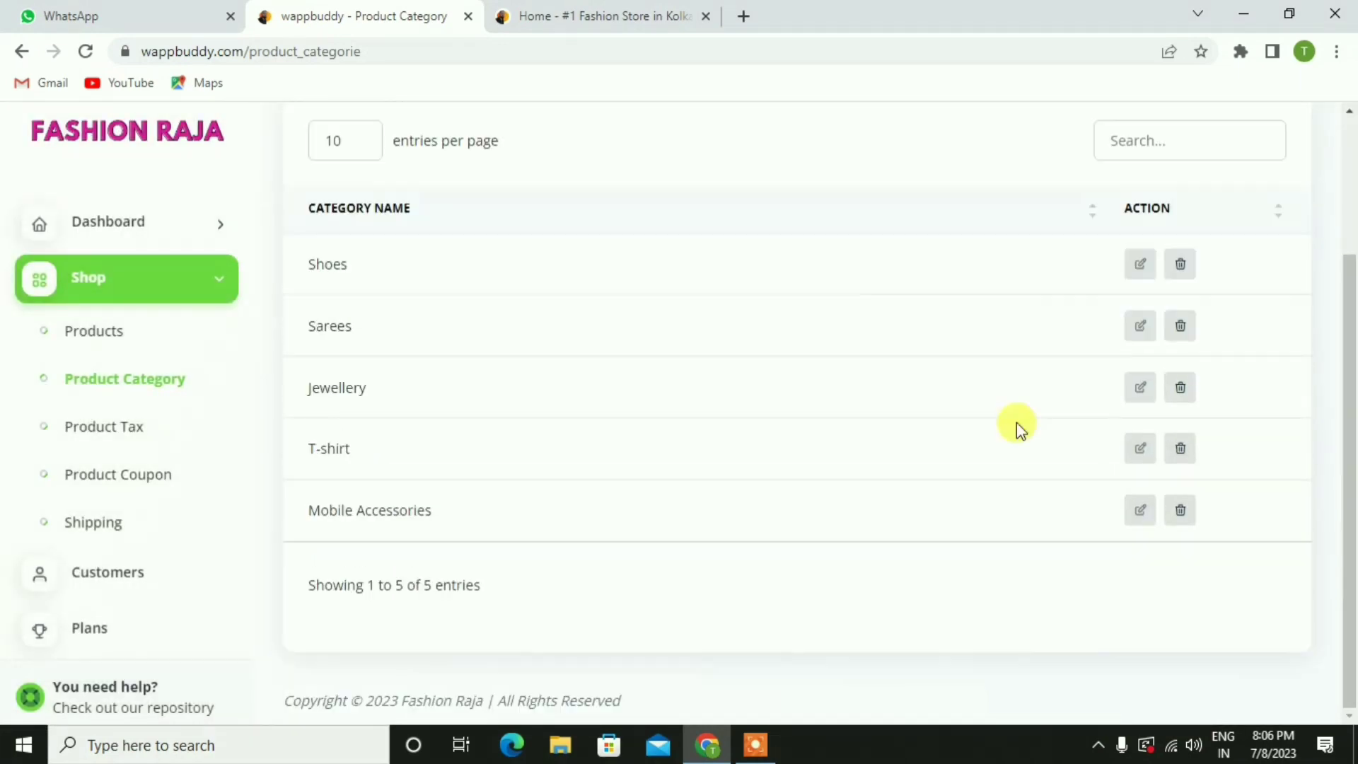
Step: Open the Product Tax page, inspect the form for a new tax's name and rate, and close it without saving
click(121, 424)
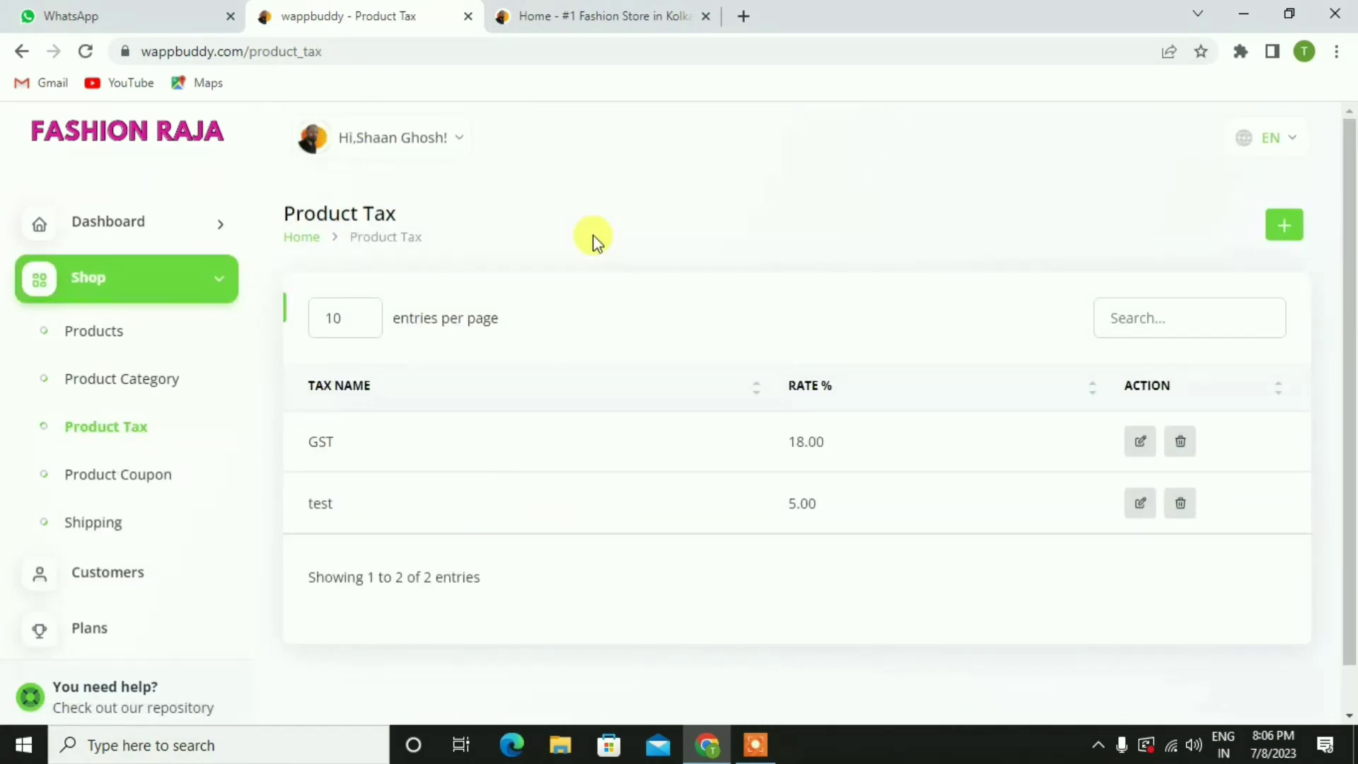
click(1285, 228)
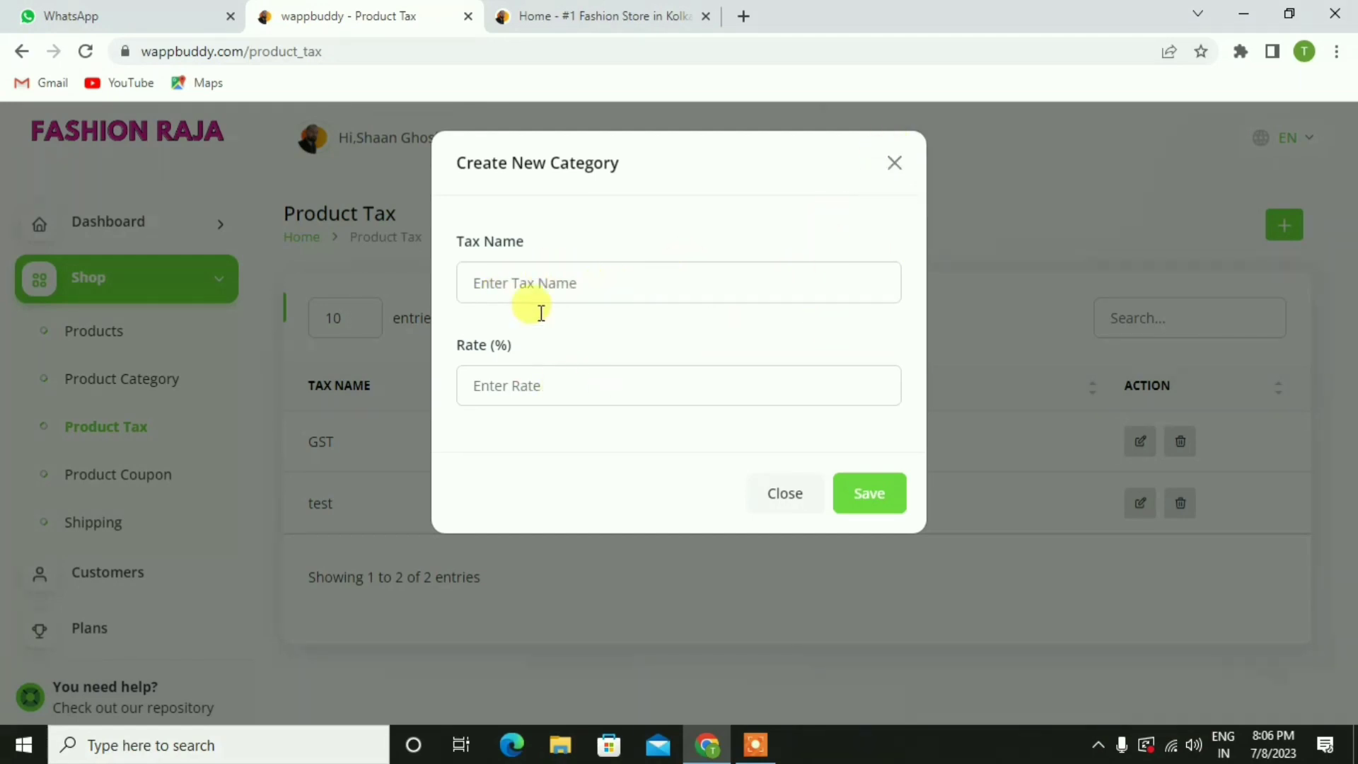
click(895, 165)
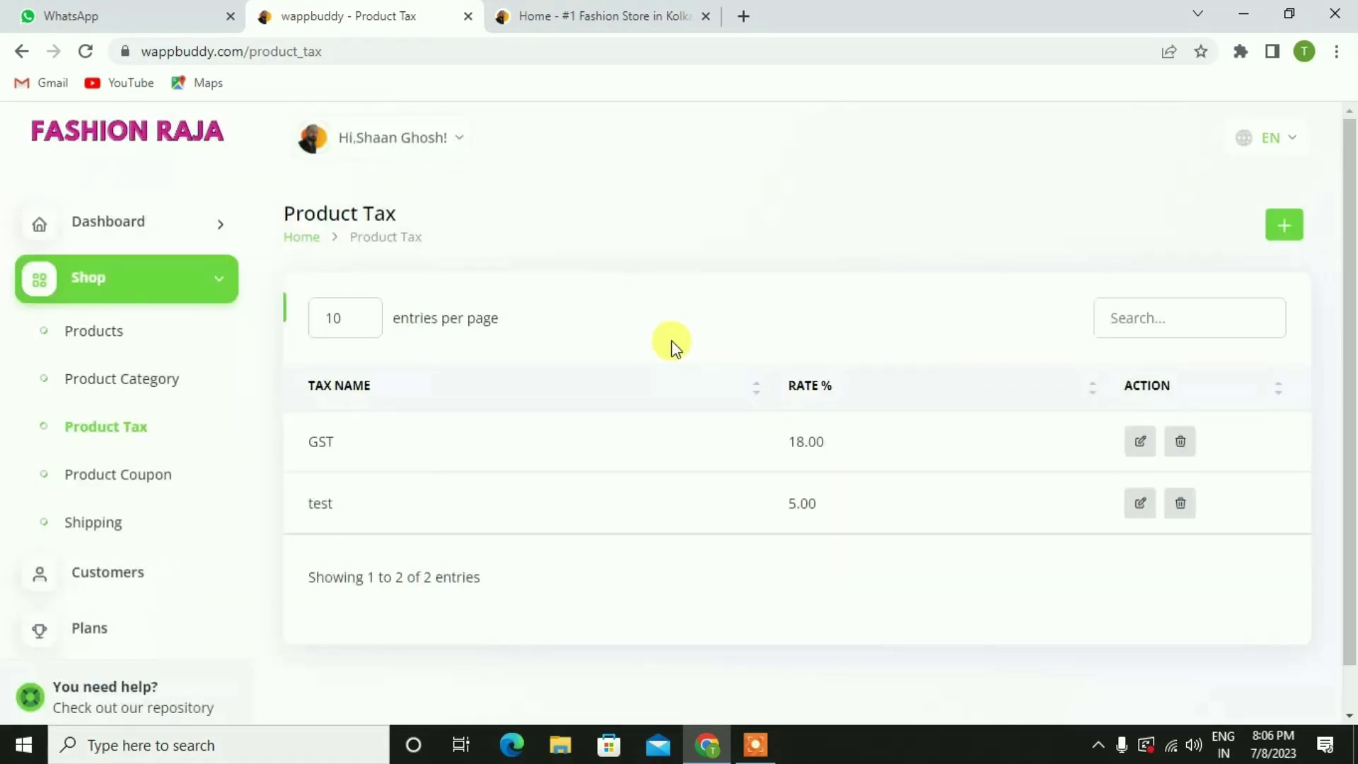
scroll(707, 344, down, 1)
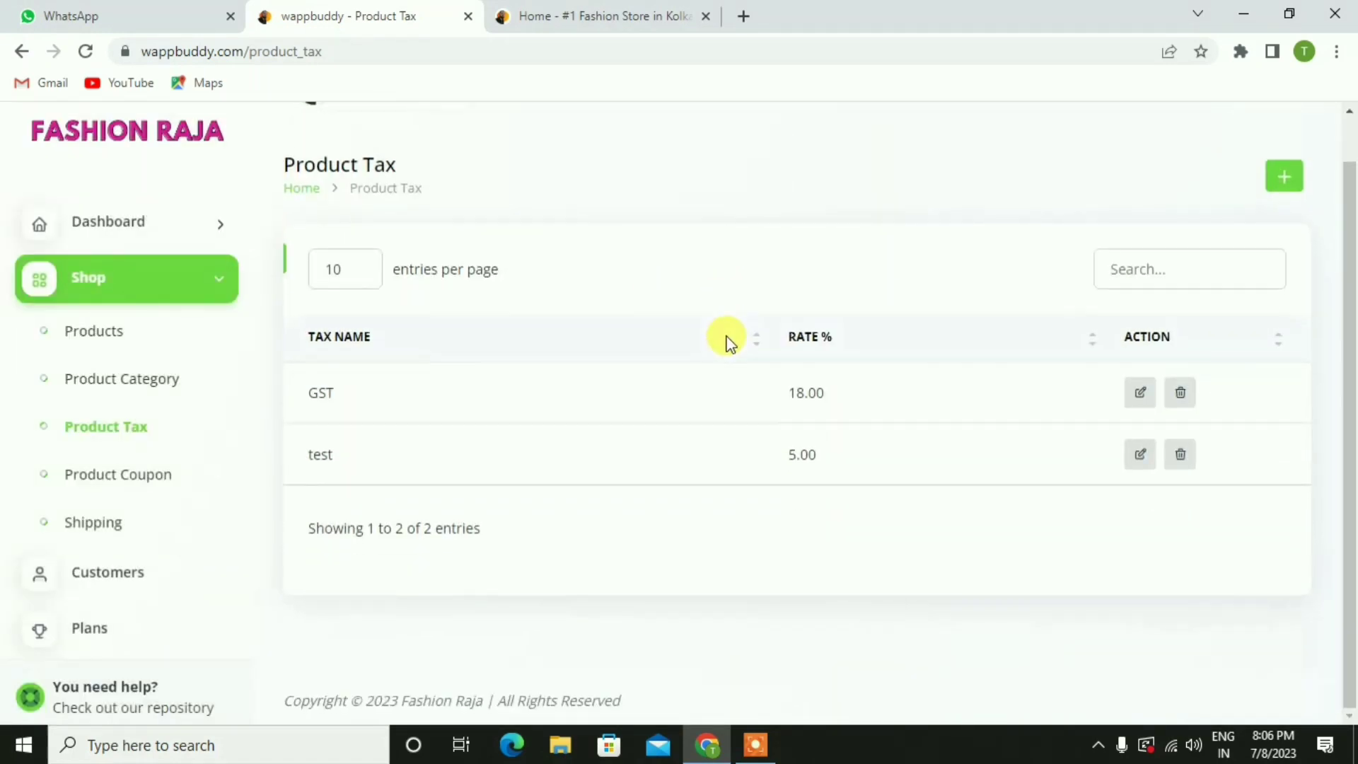
Step: Review the Product Coupons list and the locations defined on the Shipping page
click(122, 478)
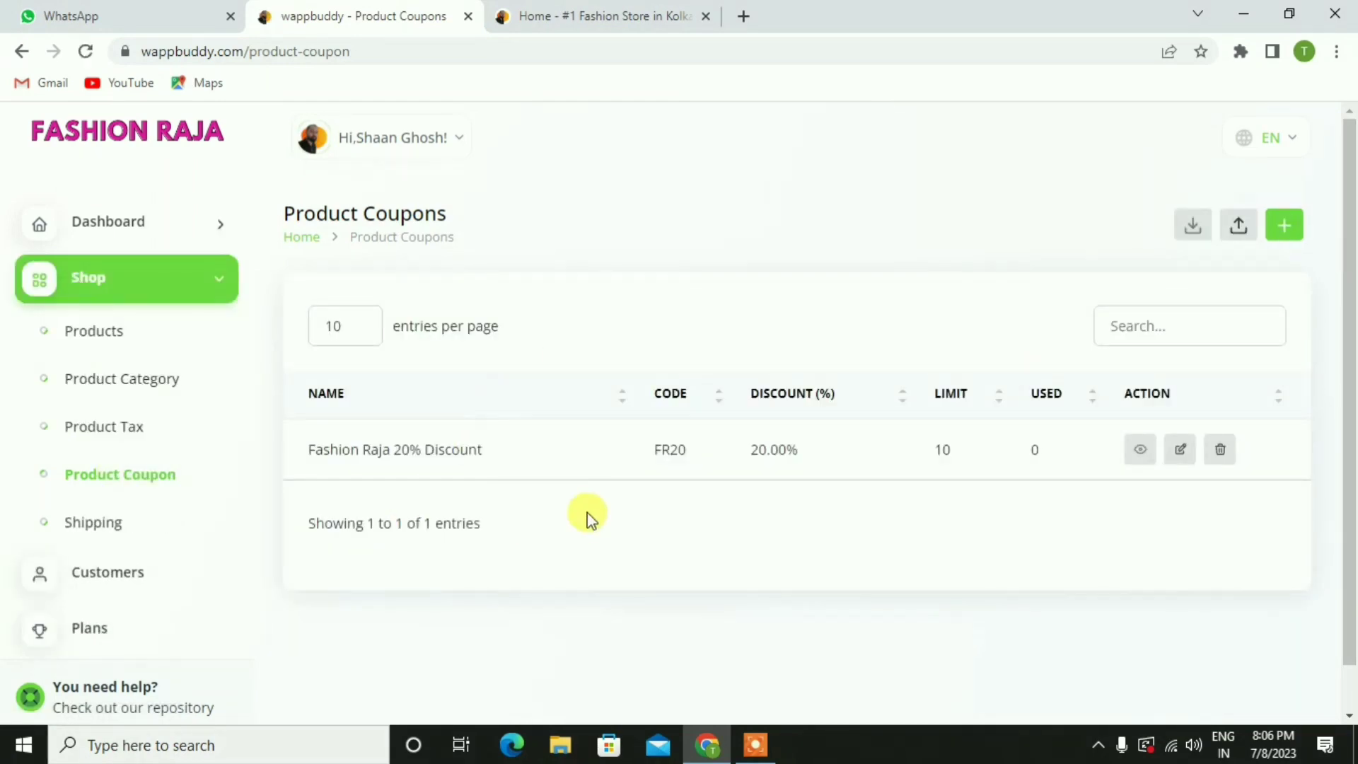
scroll(588, 515, down, 1)
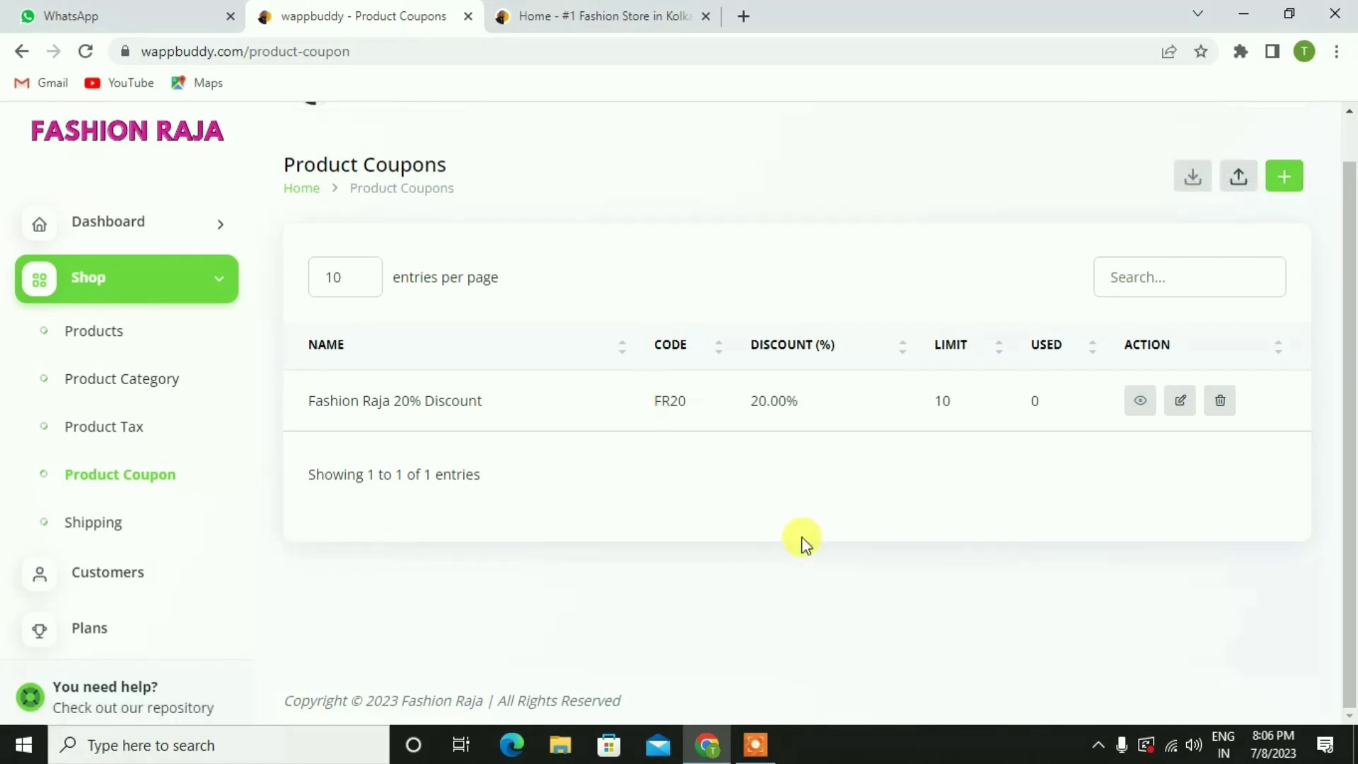
click(112, 532)
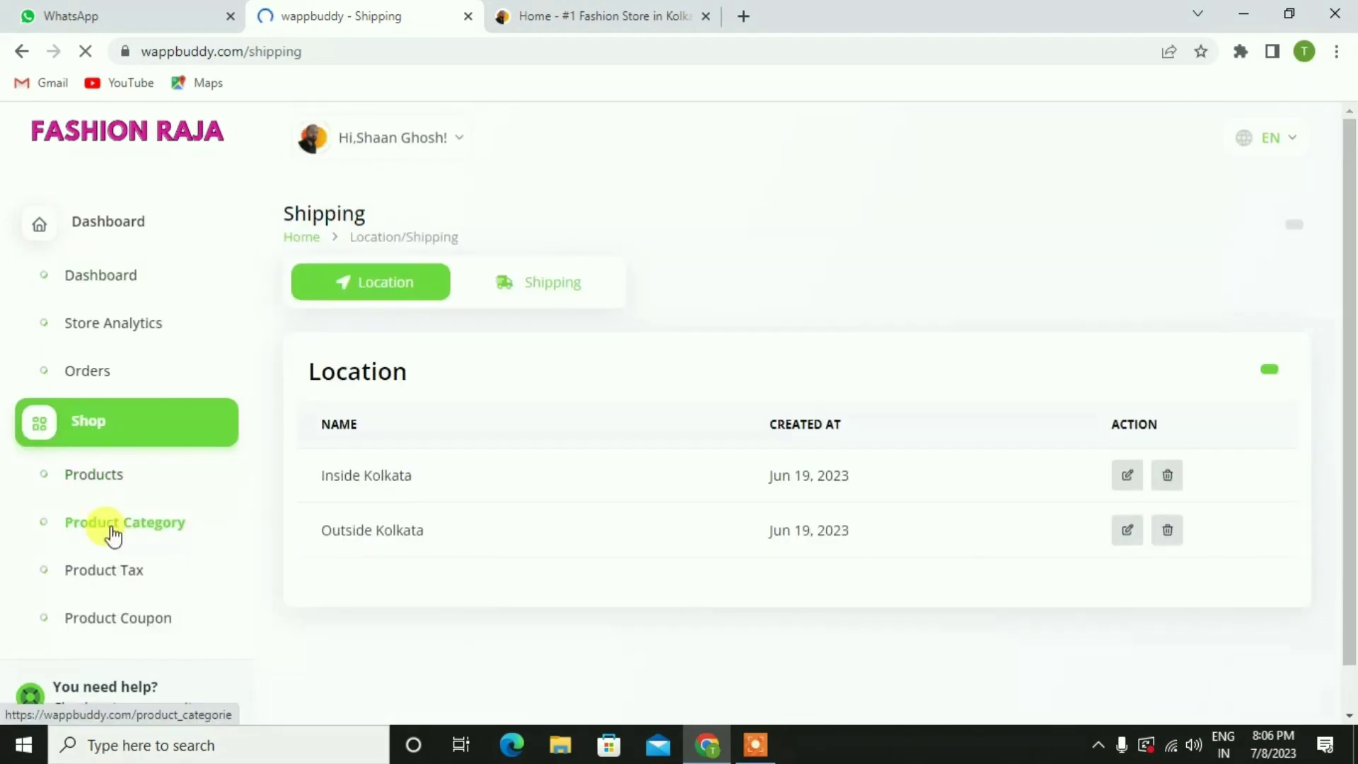
scroll(908, 233, down, 3)
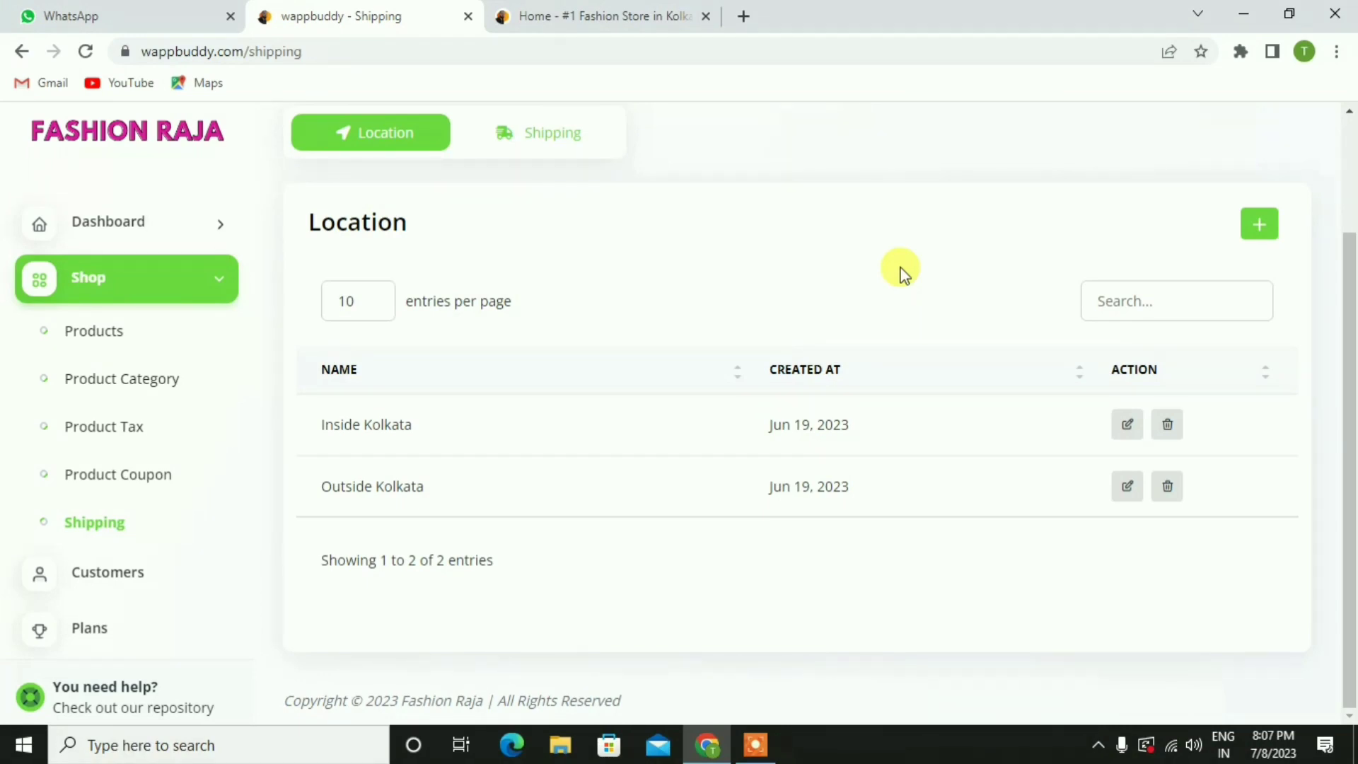
Step: Inspect the Name field of the Create New Location form and close the form without saving
click(1260, 234)
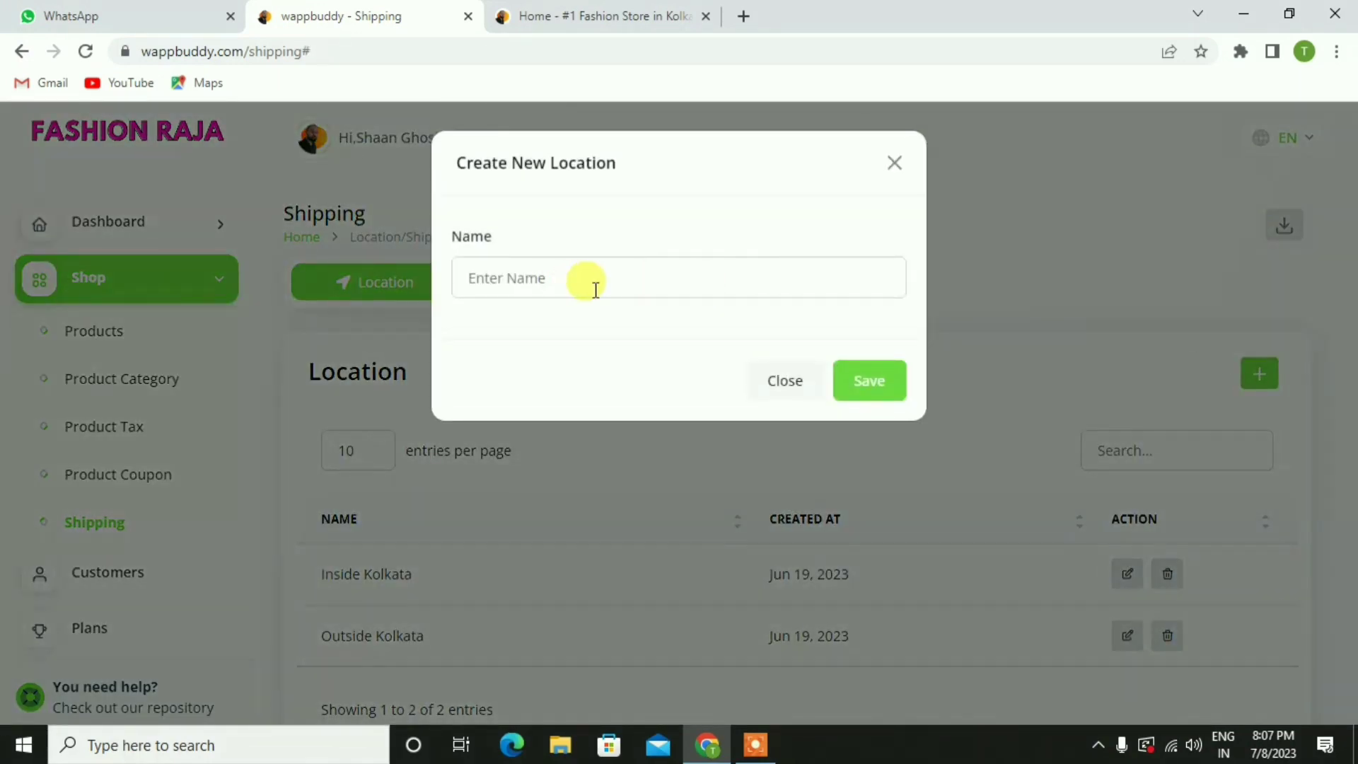
click(587, 278)
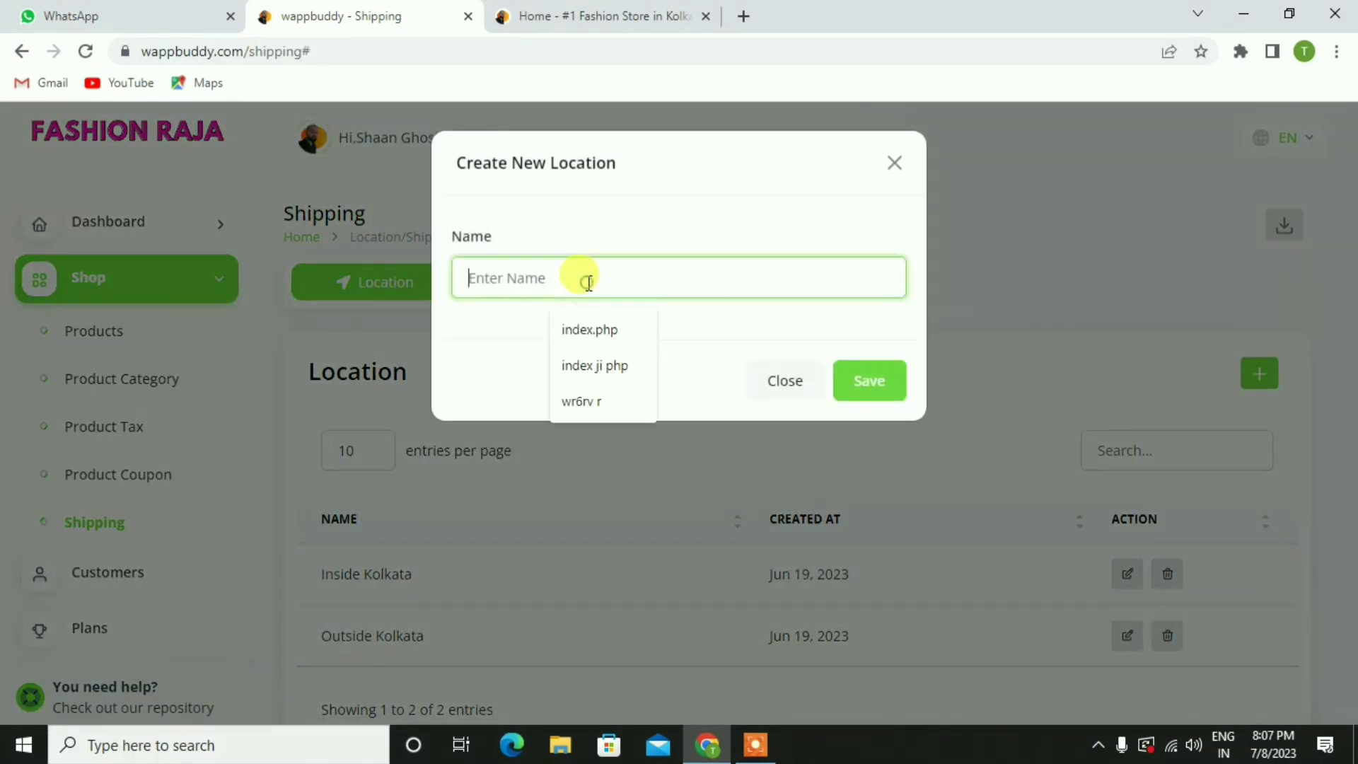
click(493, 327)
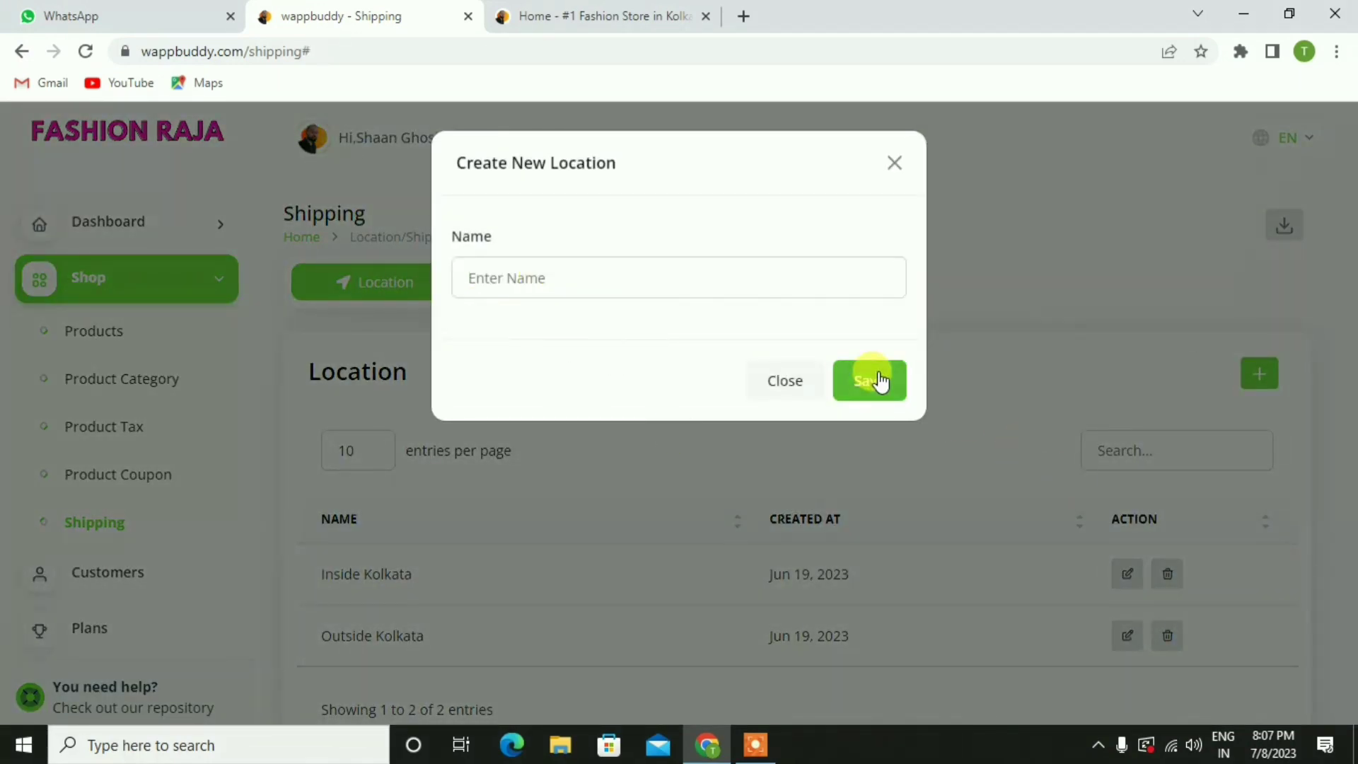
click(895, 164)
scroll(878, 290, down, 2)
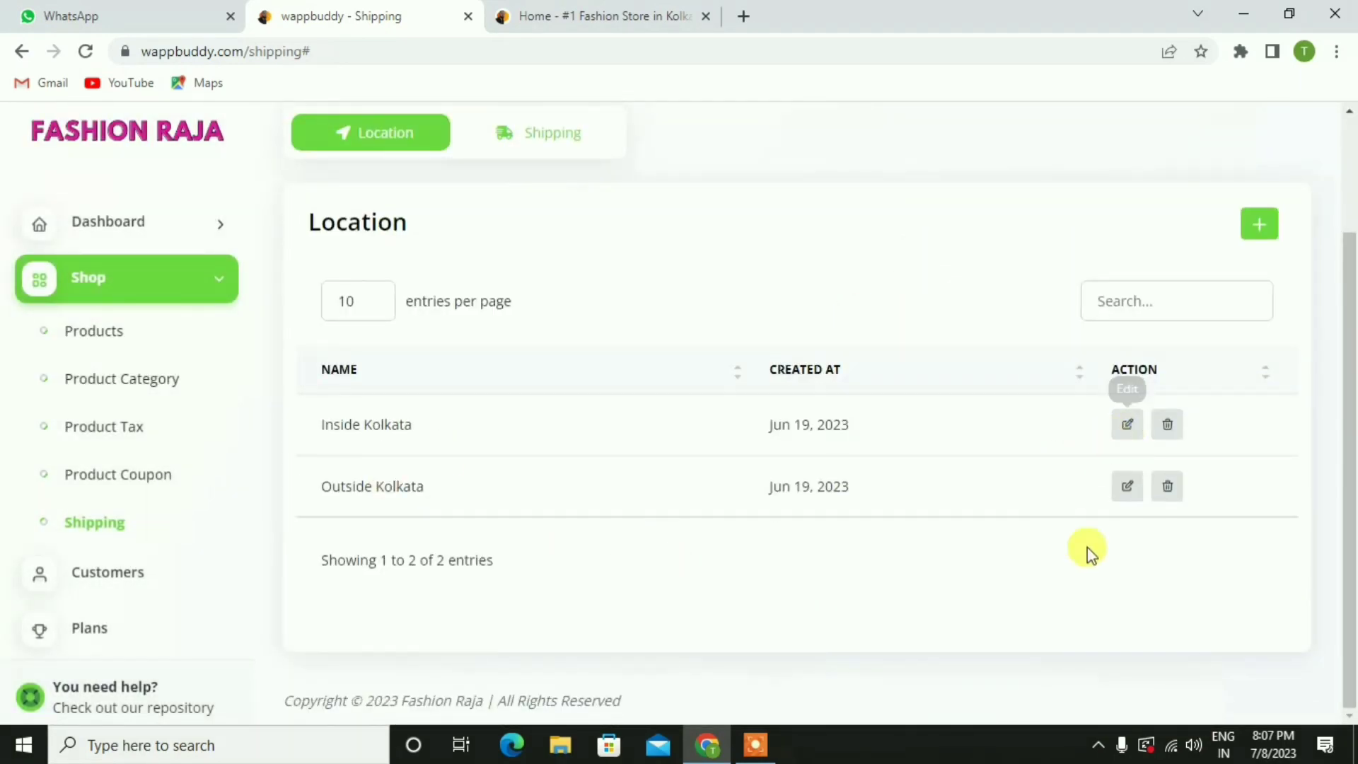
Step: Open the Inside Kolkata location for editing, check its Name field, and close the form without updating
click(1124, 431)
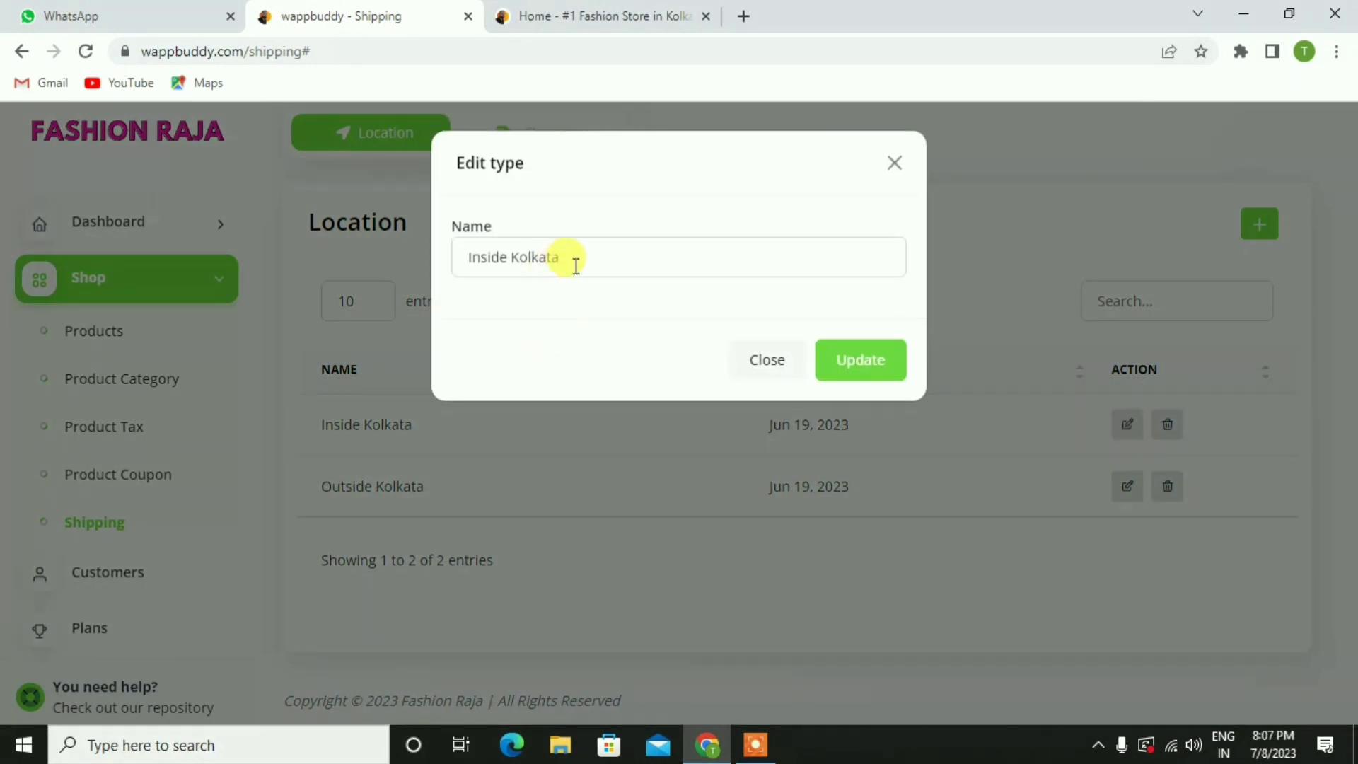
click(576, 266)
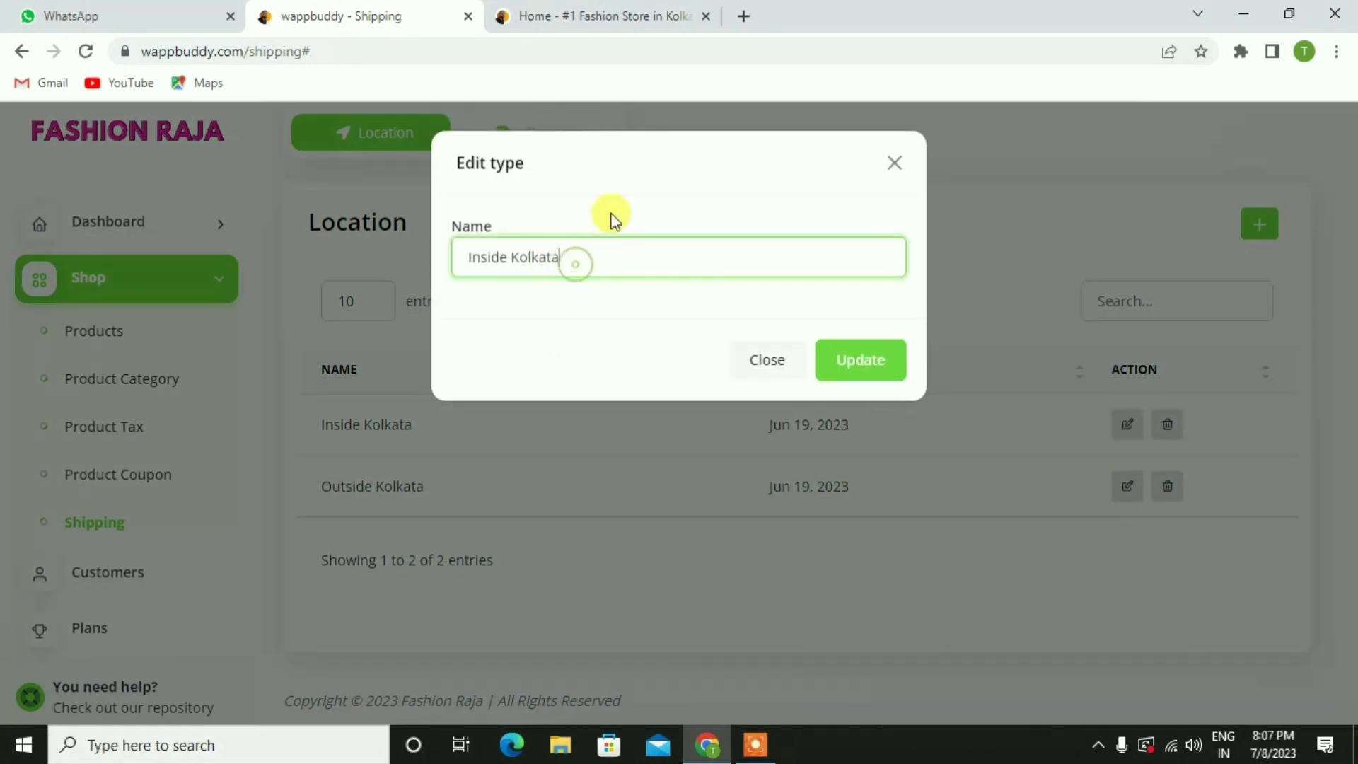
click(605, 190)
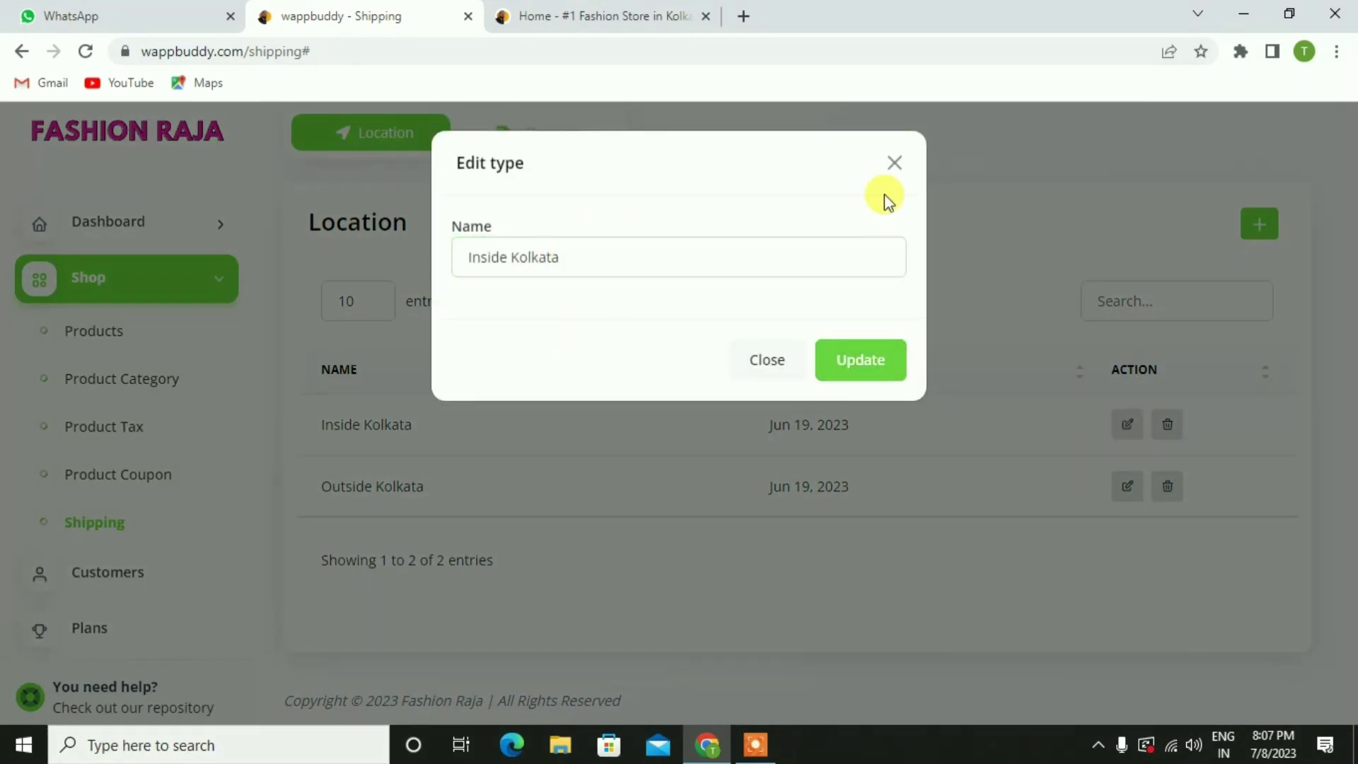
click(894, 164)
Step: Switch from the locations to the shipping methods and review their names, prices and locations
scroll(897, 297, down, 2)
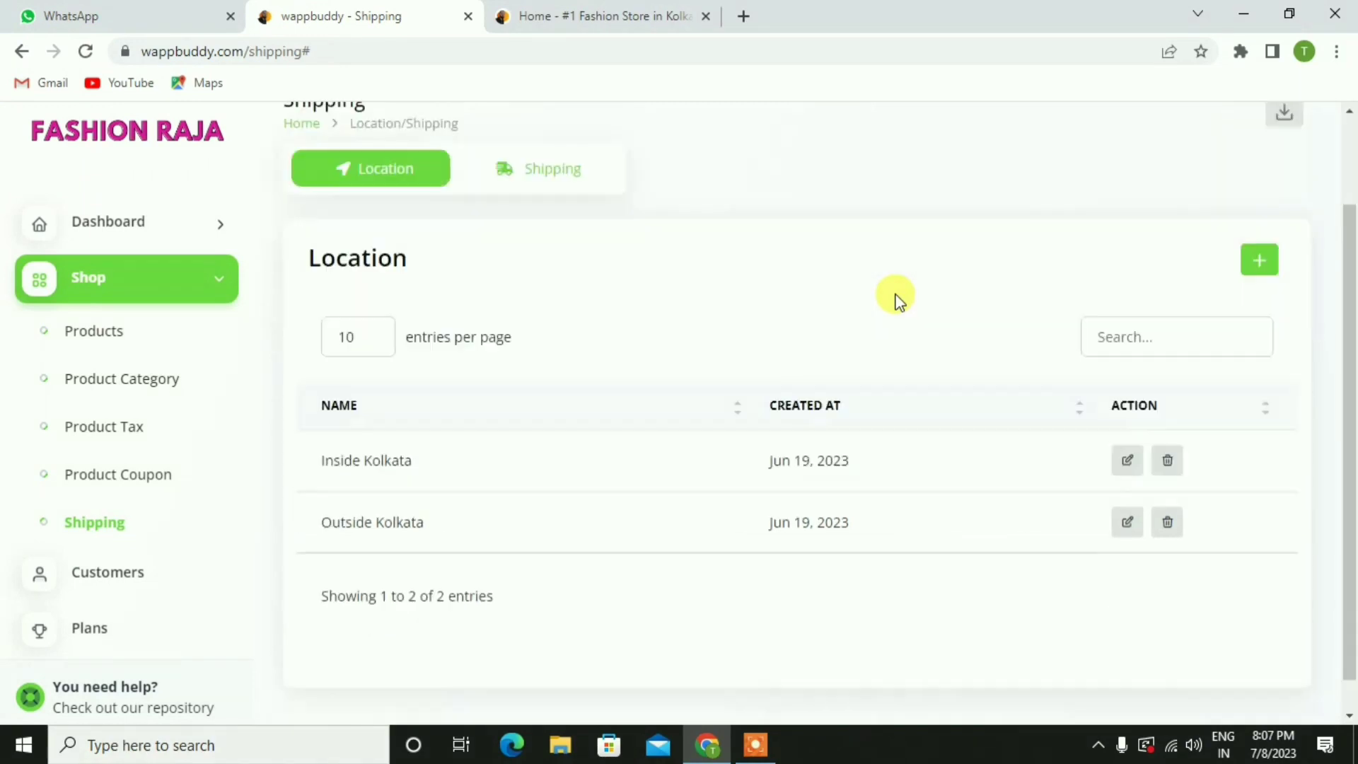
scroll(893, 304, up, 2)
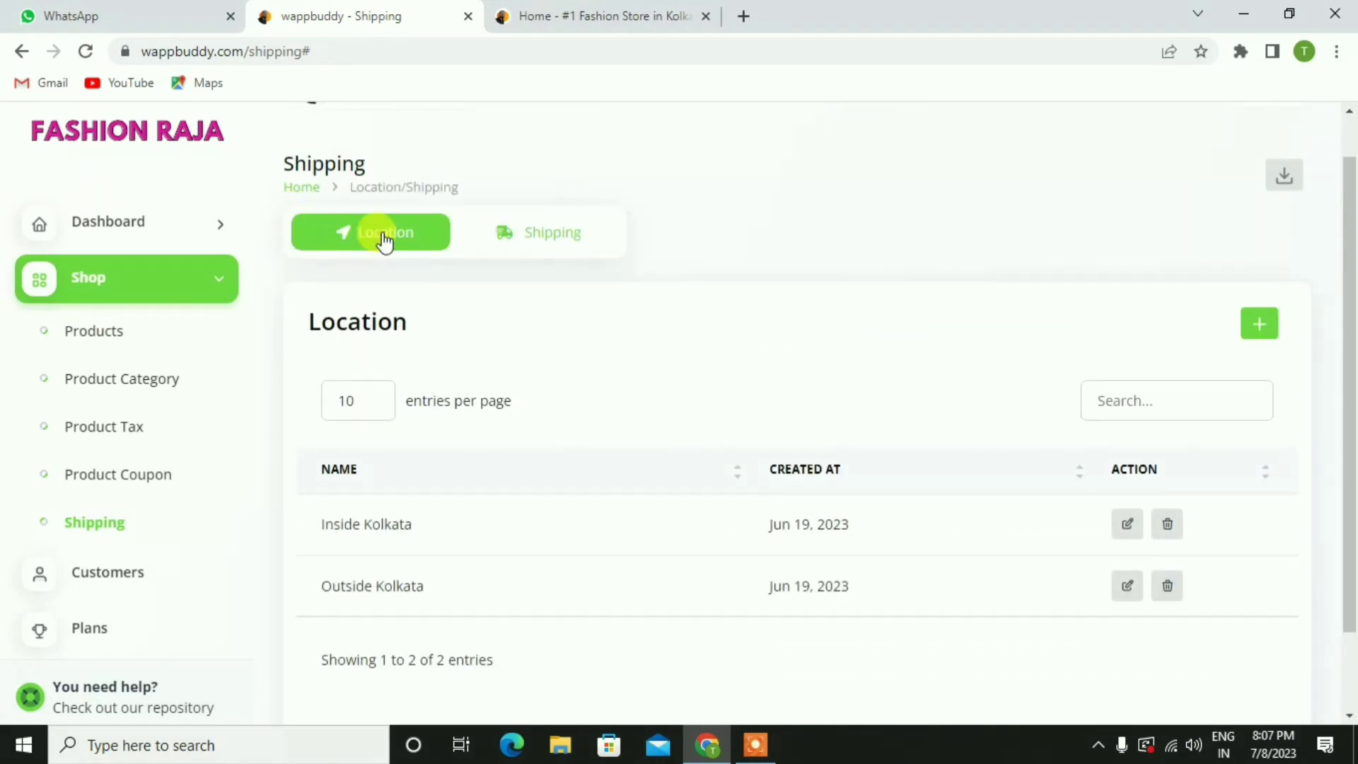
click(559, 246)
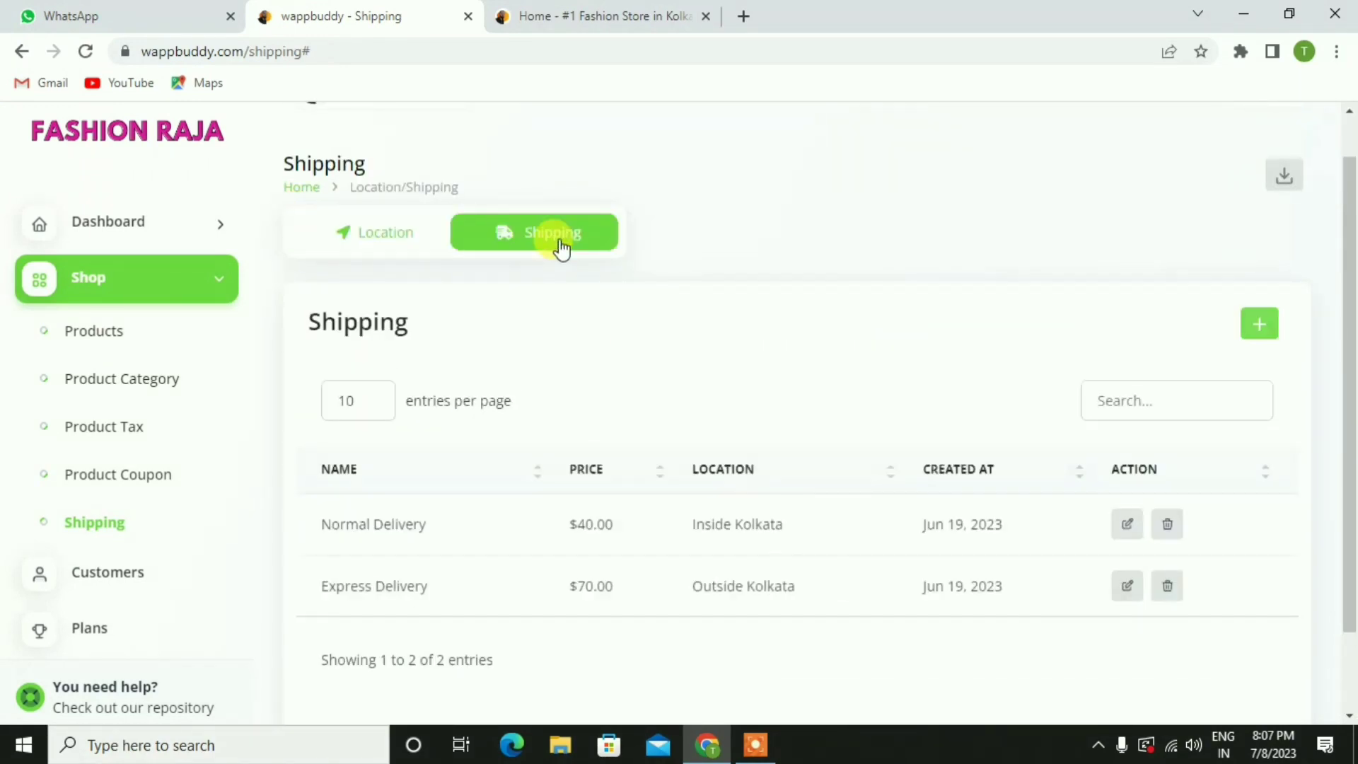
scroll(636, 452, down, 1)
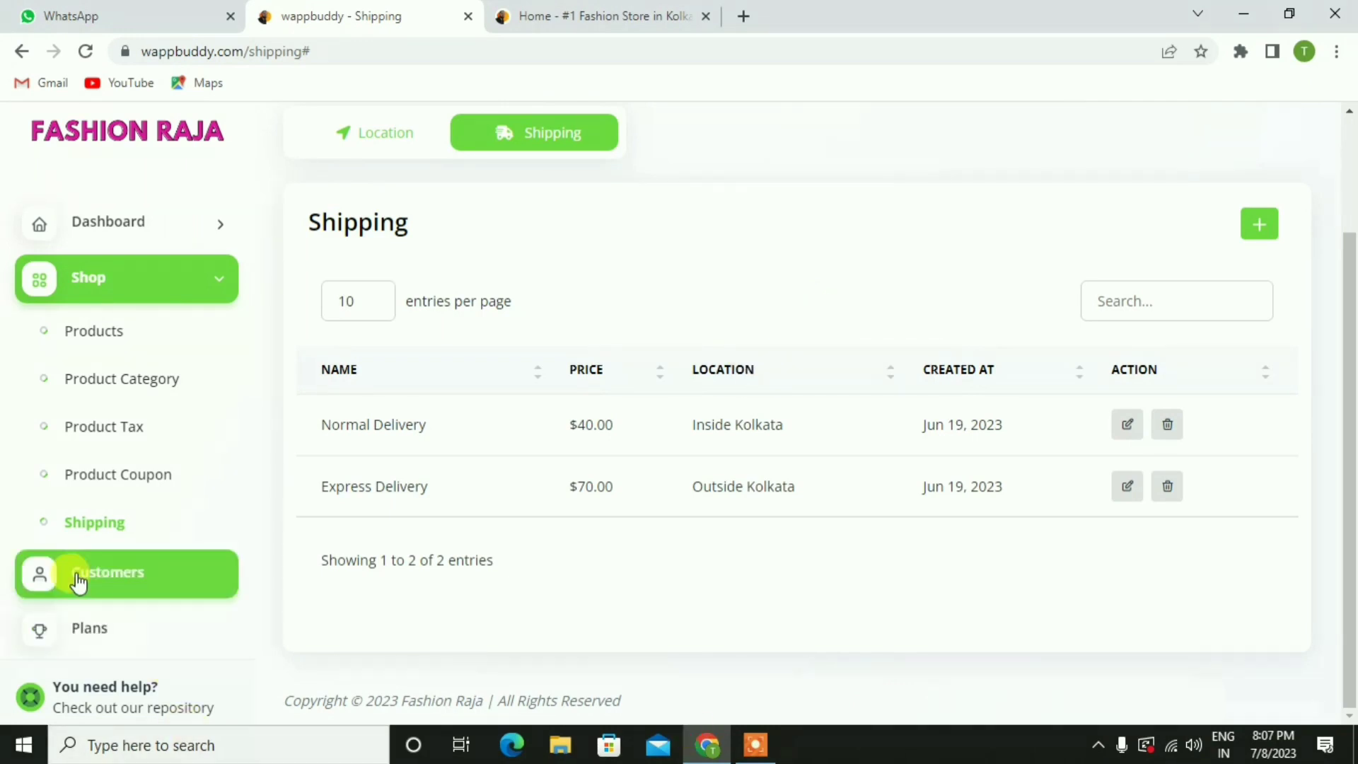
Step: Open the Store Customers list and view the orders of the first customer
click(117, 589)
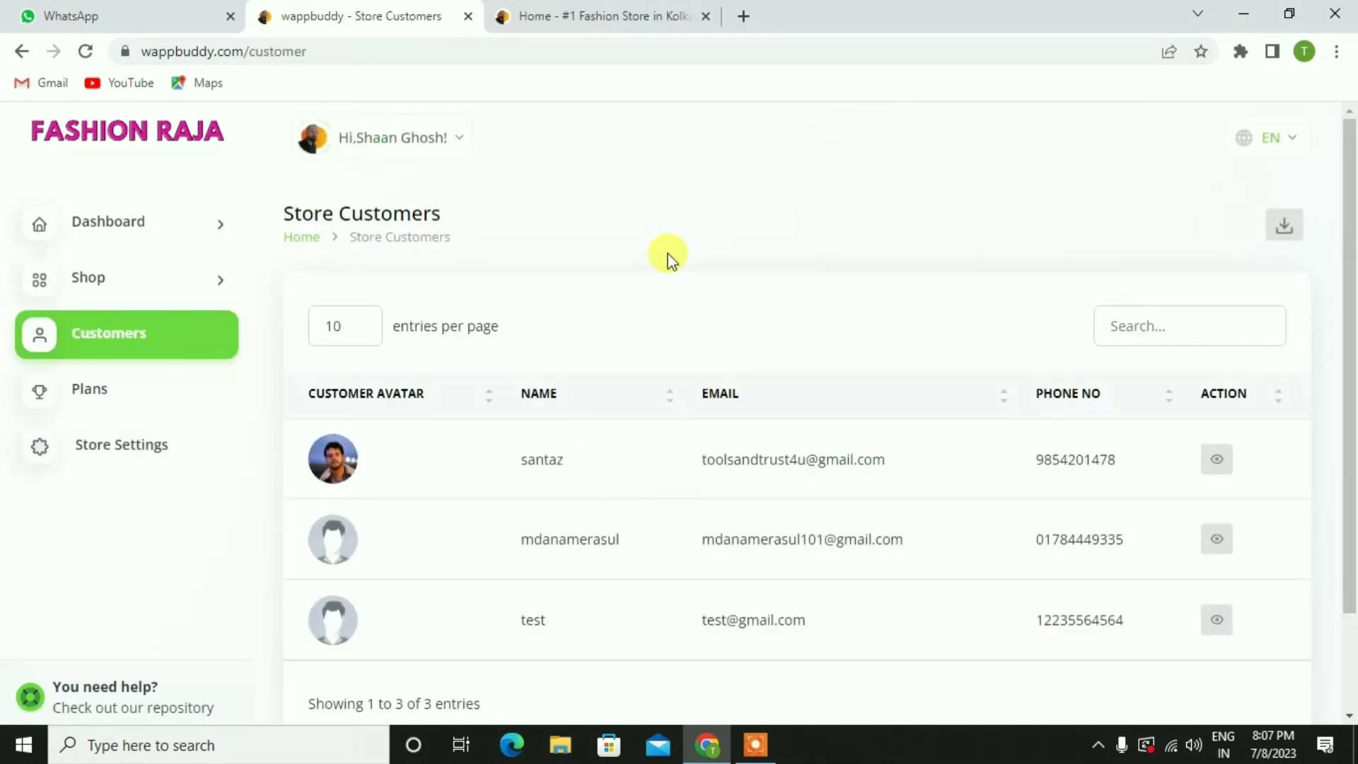
click(1218, 461)
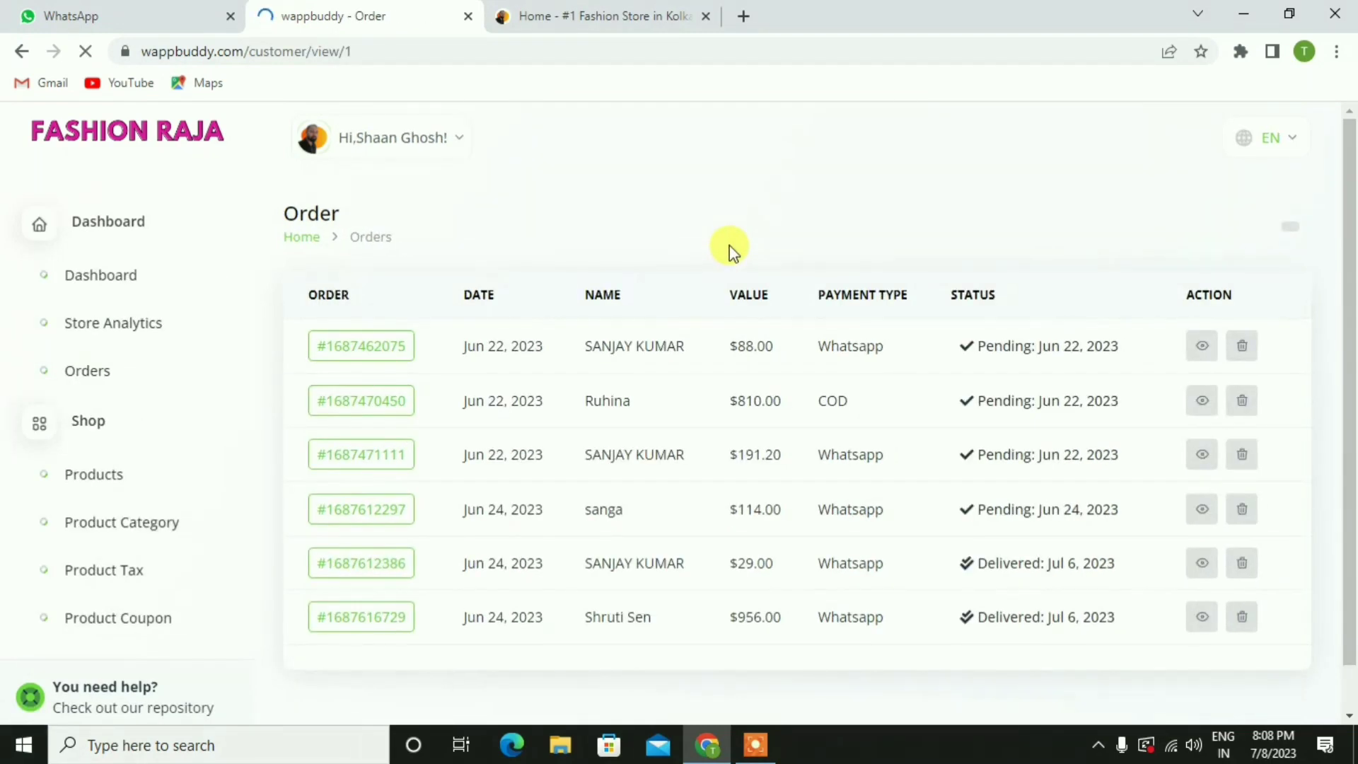
Step: Review the customer's order list with its values, payment types and statuses, and return to the store dashboard
scroll(728, 245, down, 3)
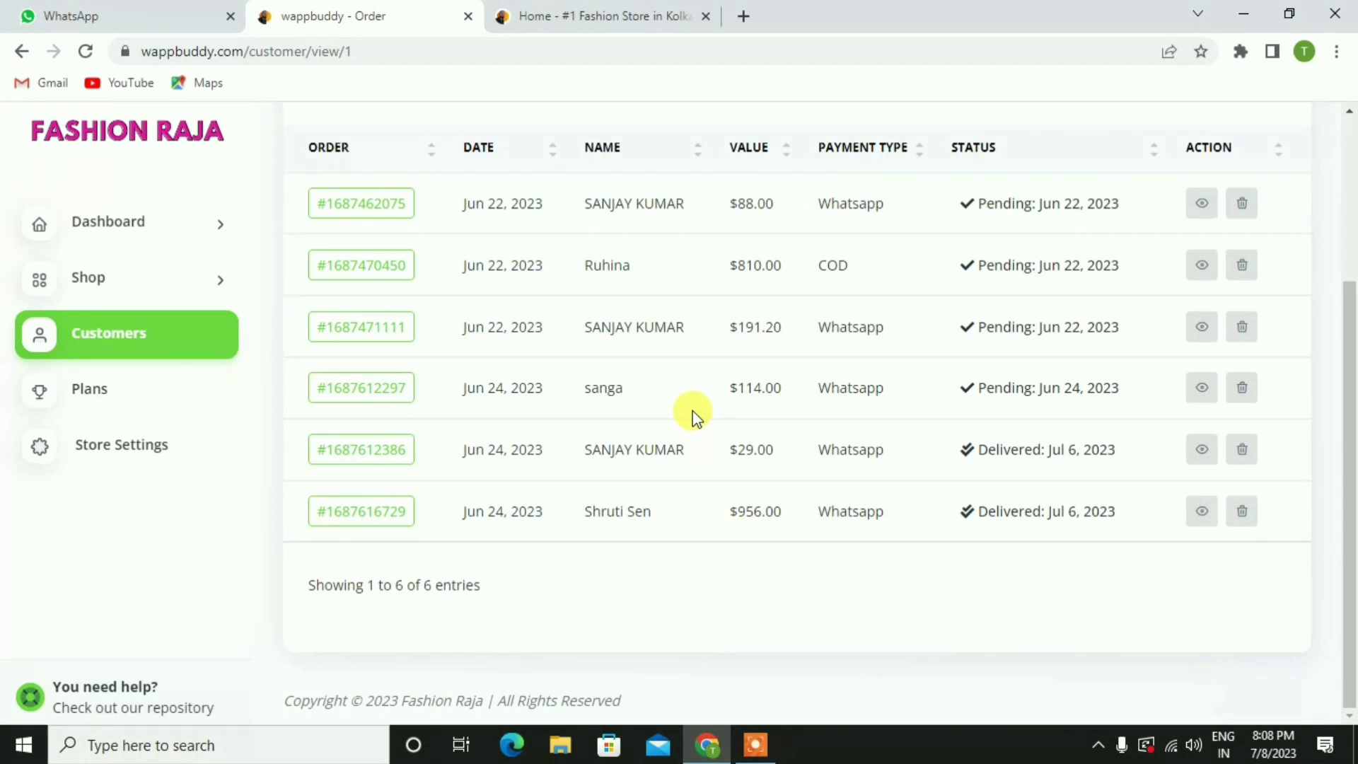
scroll(694, 416, up, 3)
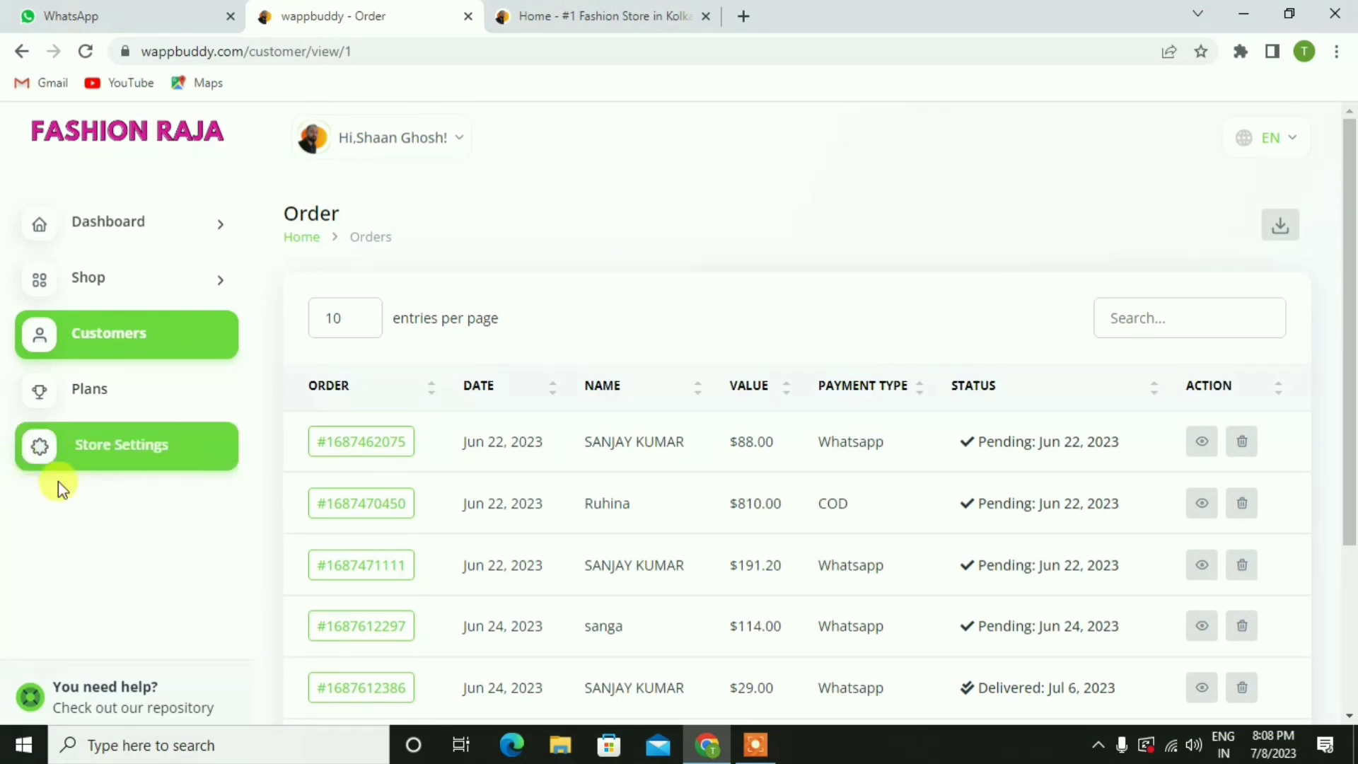
click(156, 137)
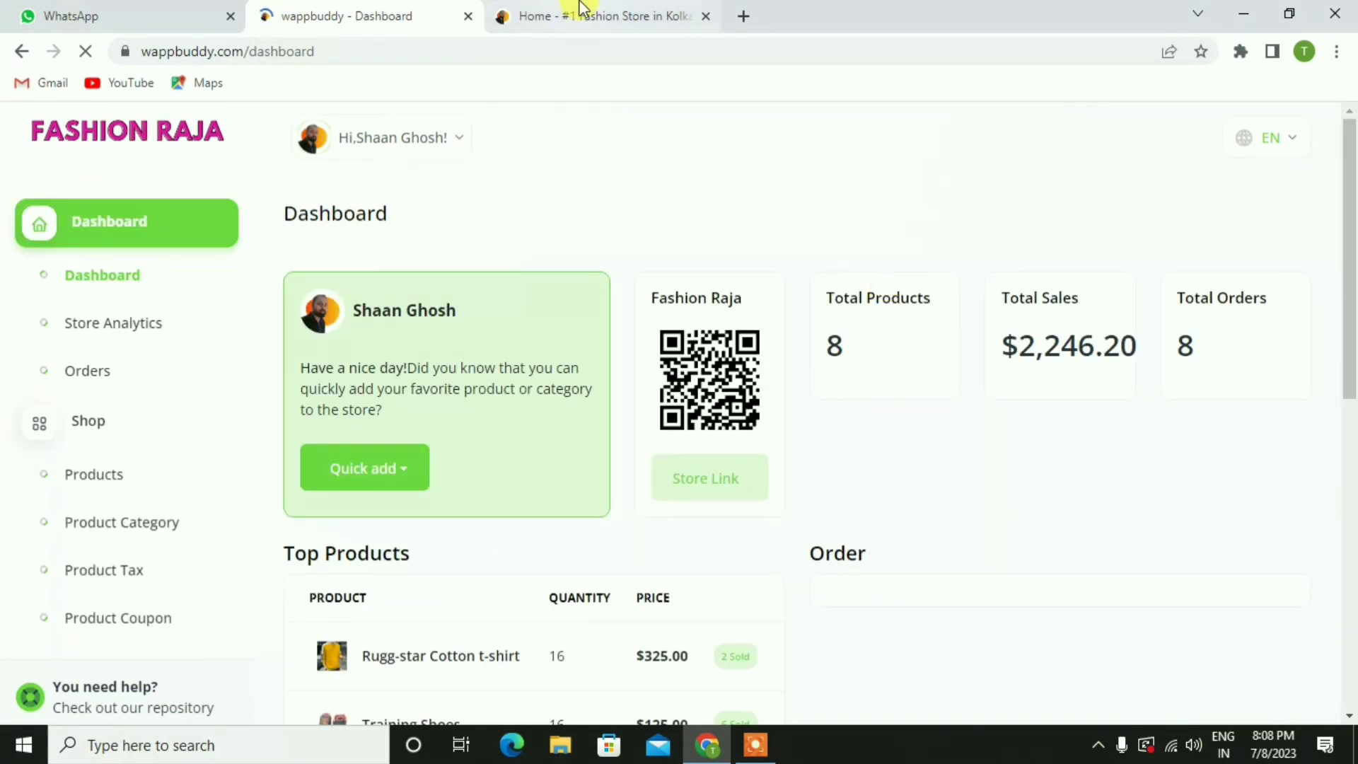
Step: Switch to the Fashion Raja storefront and look over its product listing and delivery details form
click(559, 16)
scroll(532, 346, down, 2)
scroll(617, 394, down, 5)
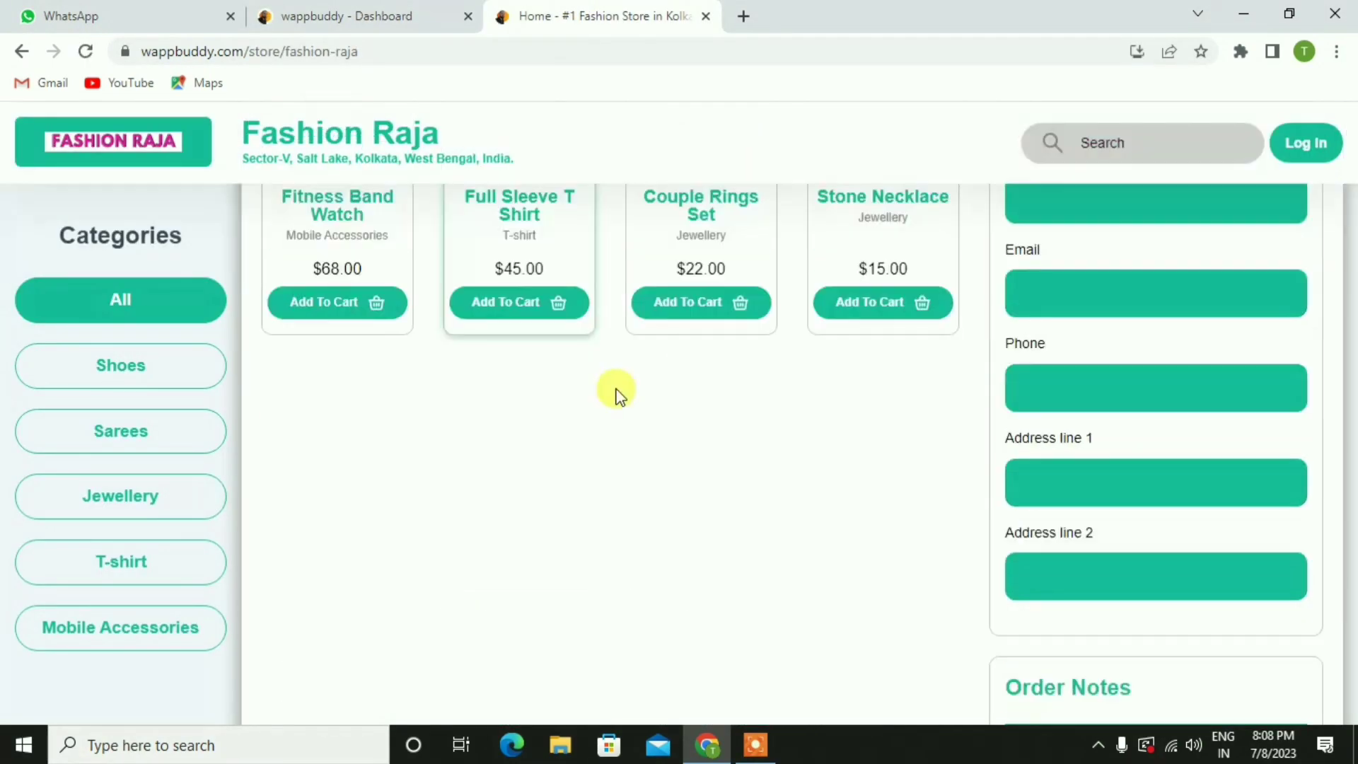
scroll(616, 394, up, 8)
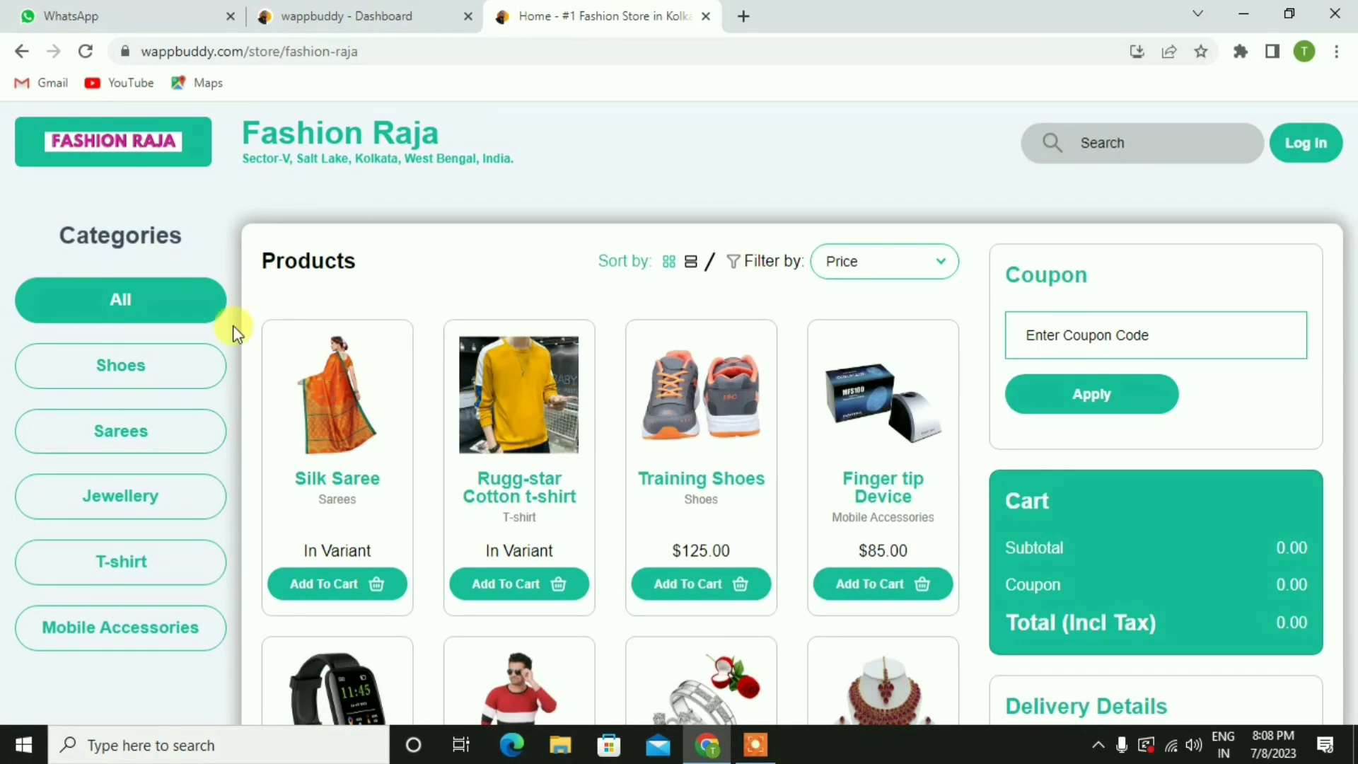
Step: Browse the storefront's Shoes, Sarees and Jewellery categories one after another, and show all products again
click(100, 382)
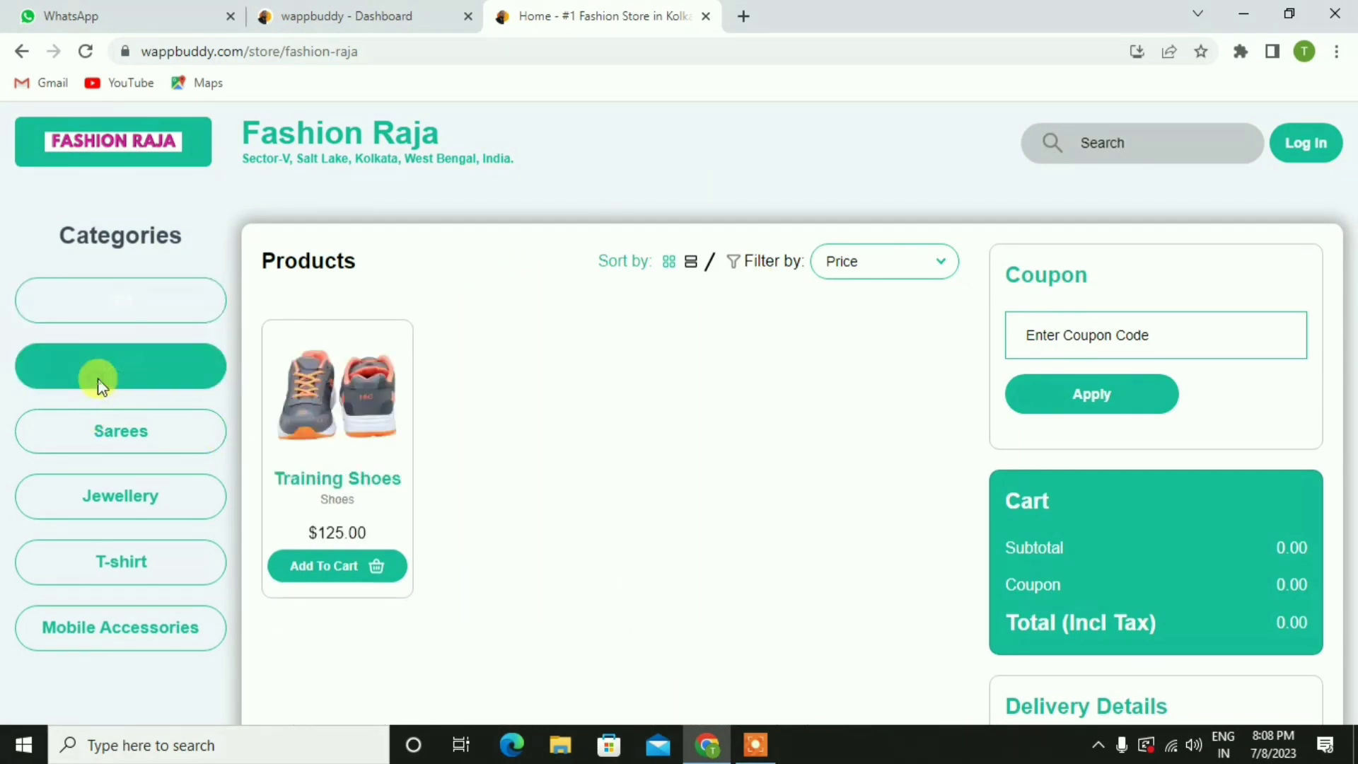
click(128, 429)
click(131, 491)
click(164, 311)
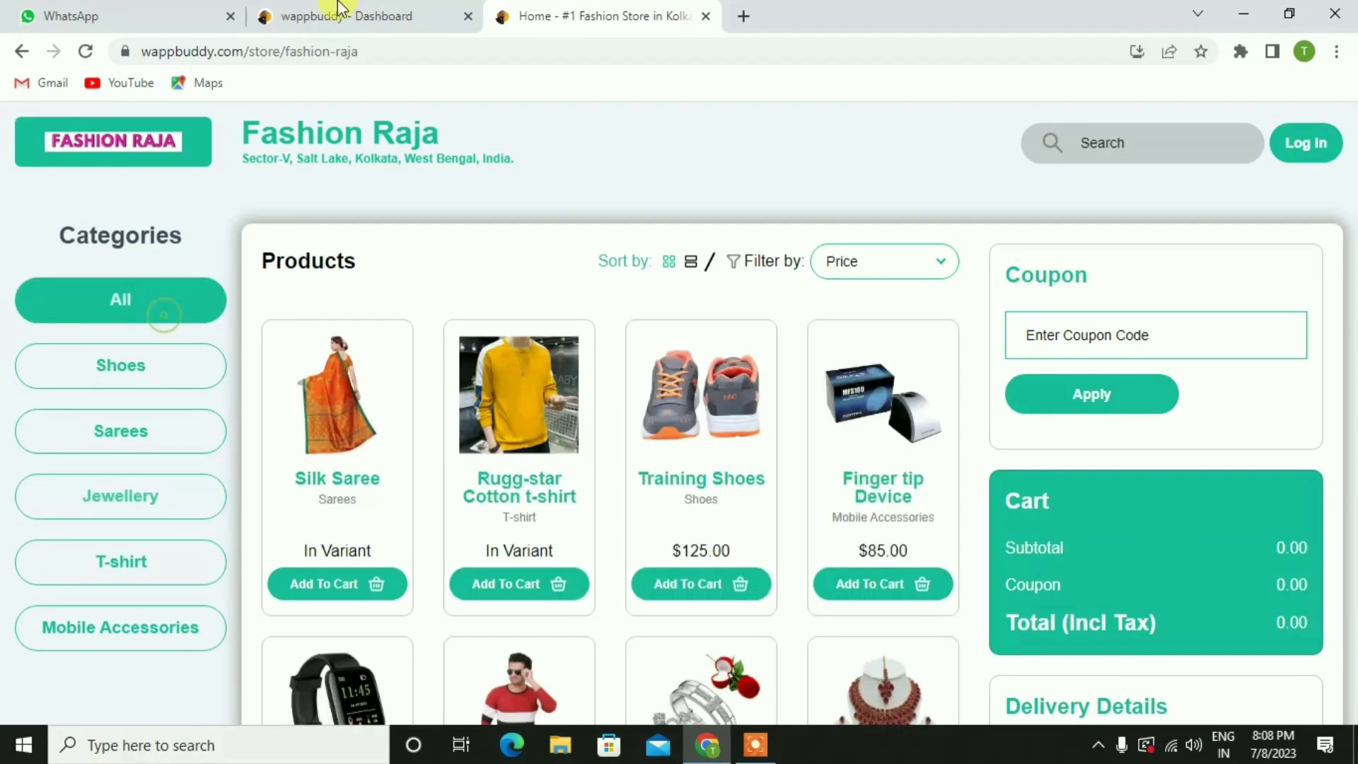
Step: Go back to the WappBuddy dashboard and review its sales totals, Top Products, Order chart and Recent Orders
click(340, 15)
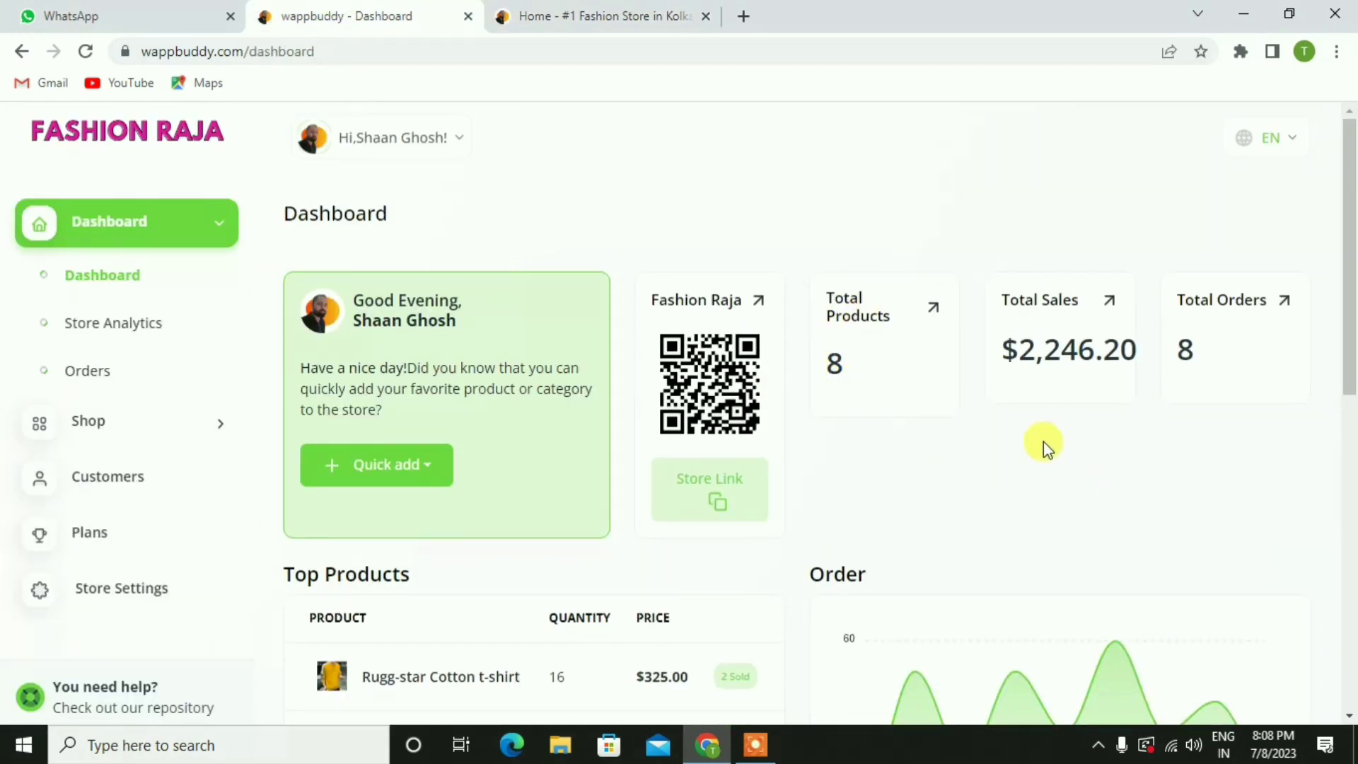
scroll(954, 507, down, 4)
scroll(991, 282, up, 3)
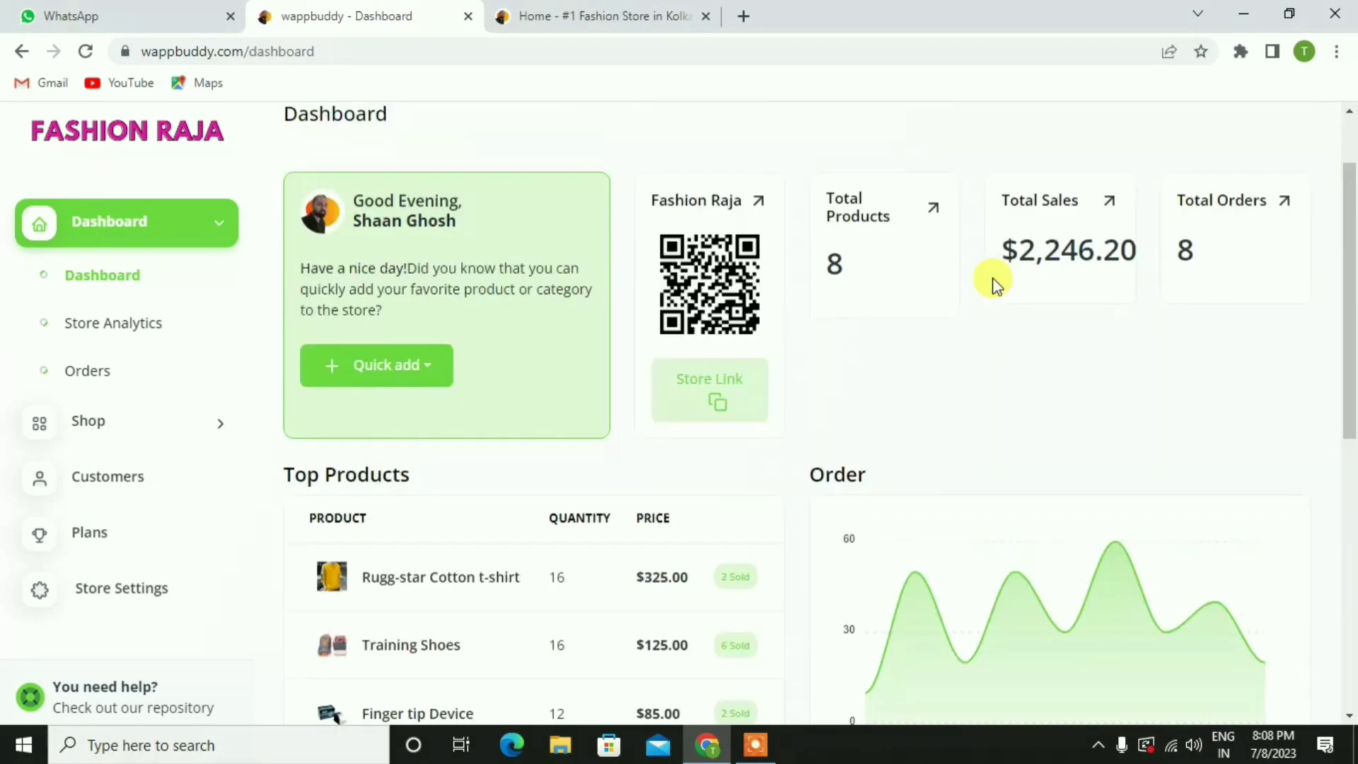
scroll(829, 353, down, 2)
scroll(553, 549, down, 5)
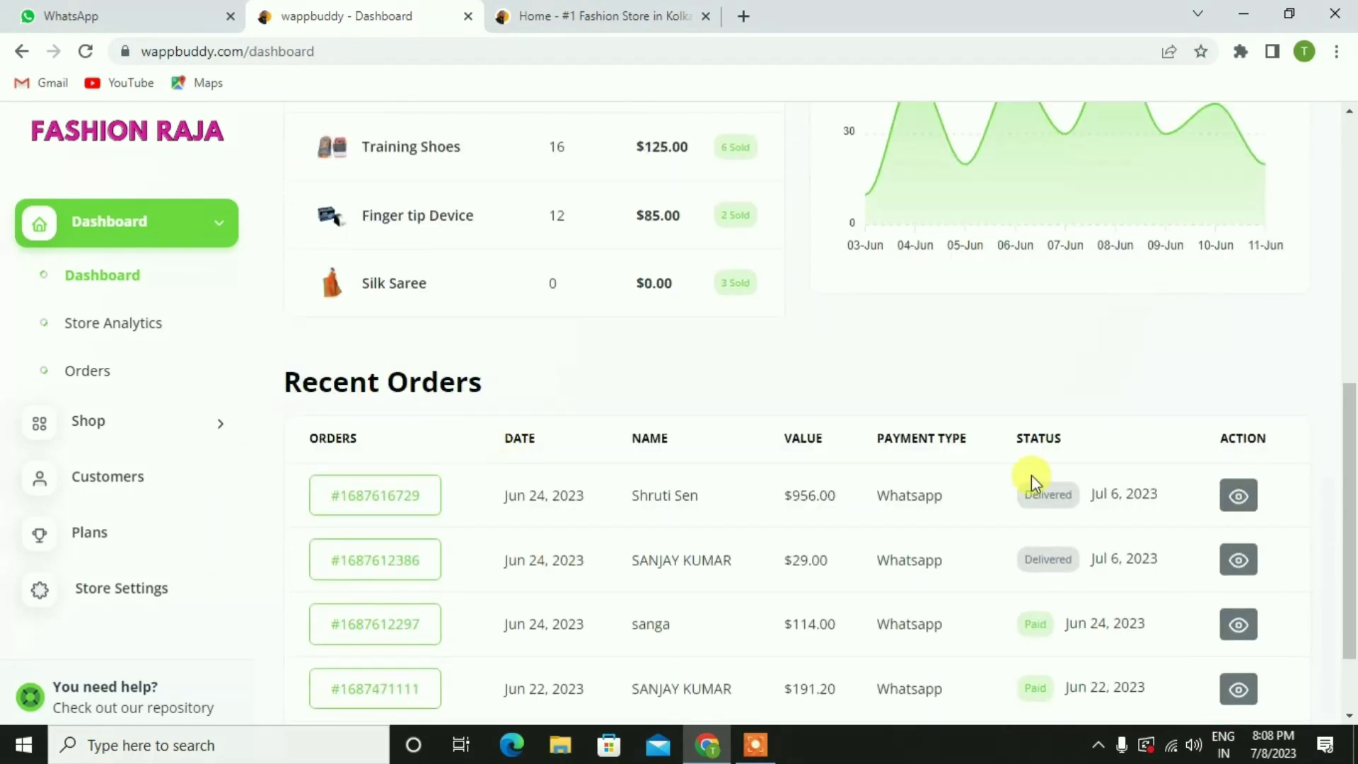
scroll(1026, 475, up, 6)
scroll(1017, 475, up, 3)
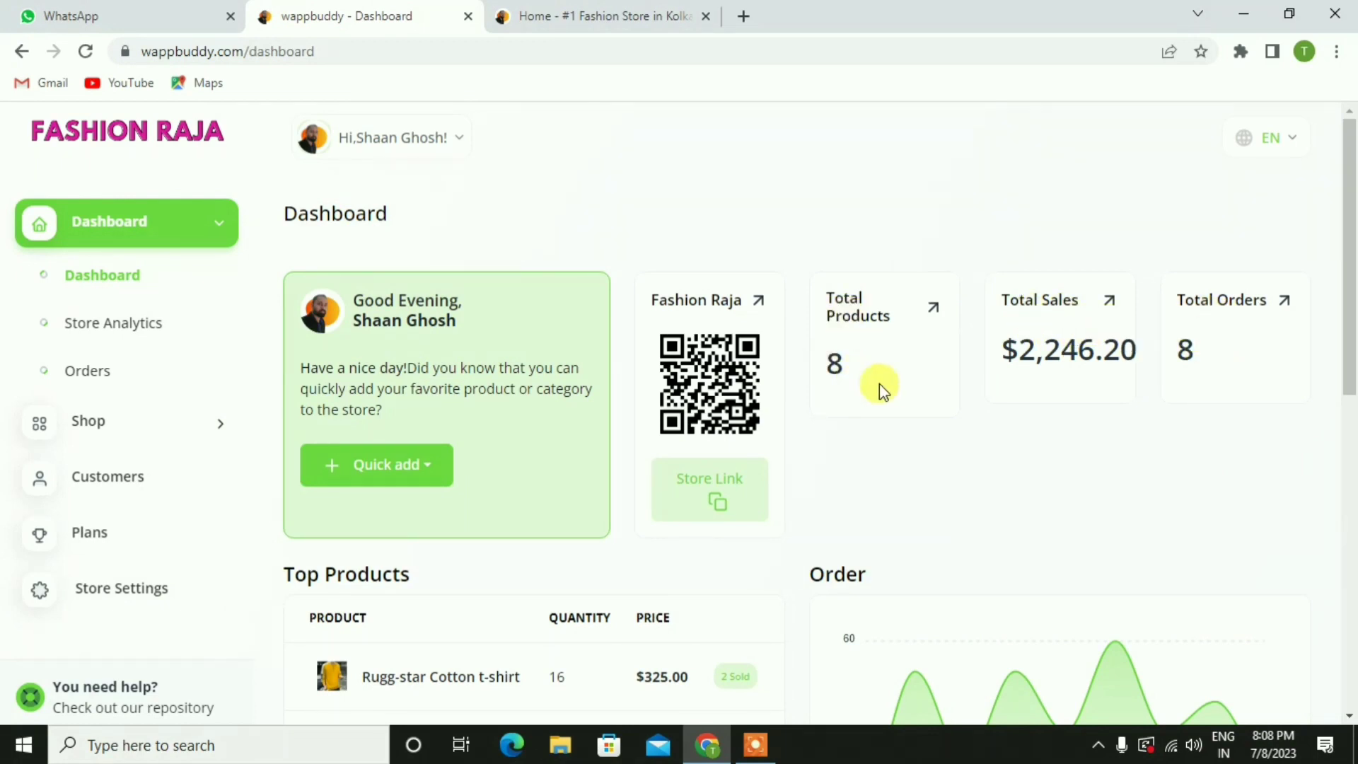
scroll(1353, 466, down, 10)
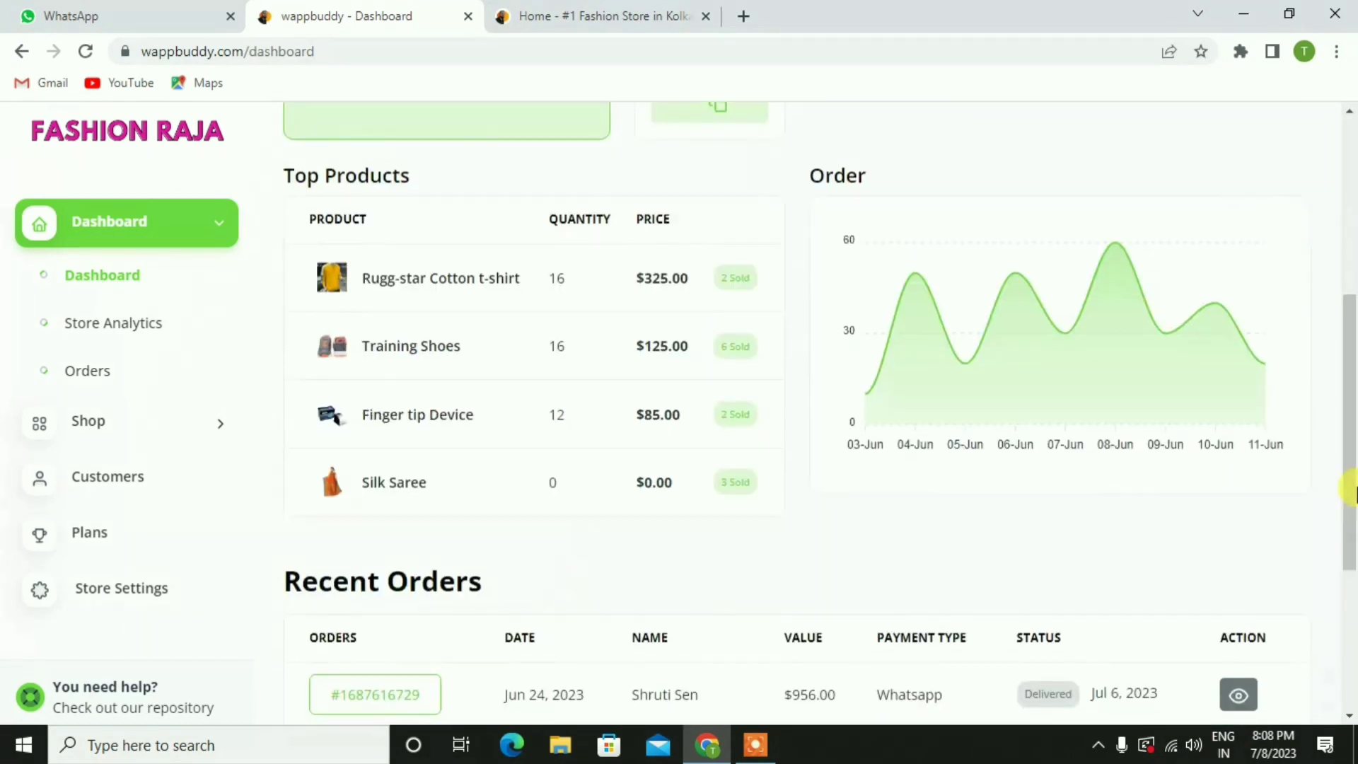
scroll(1353, 488, up, 10)
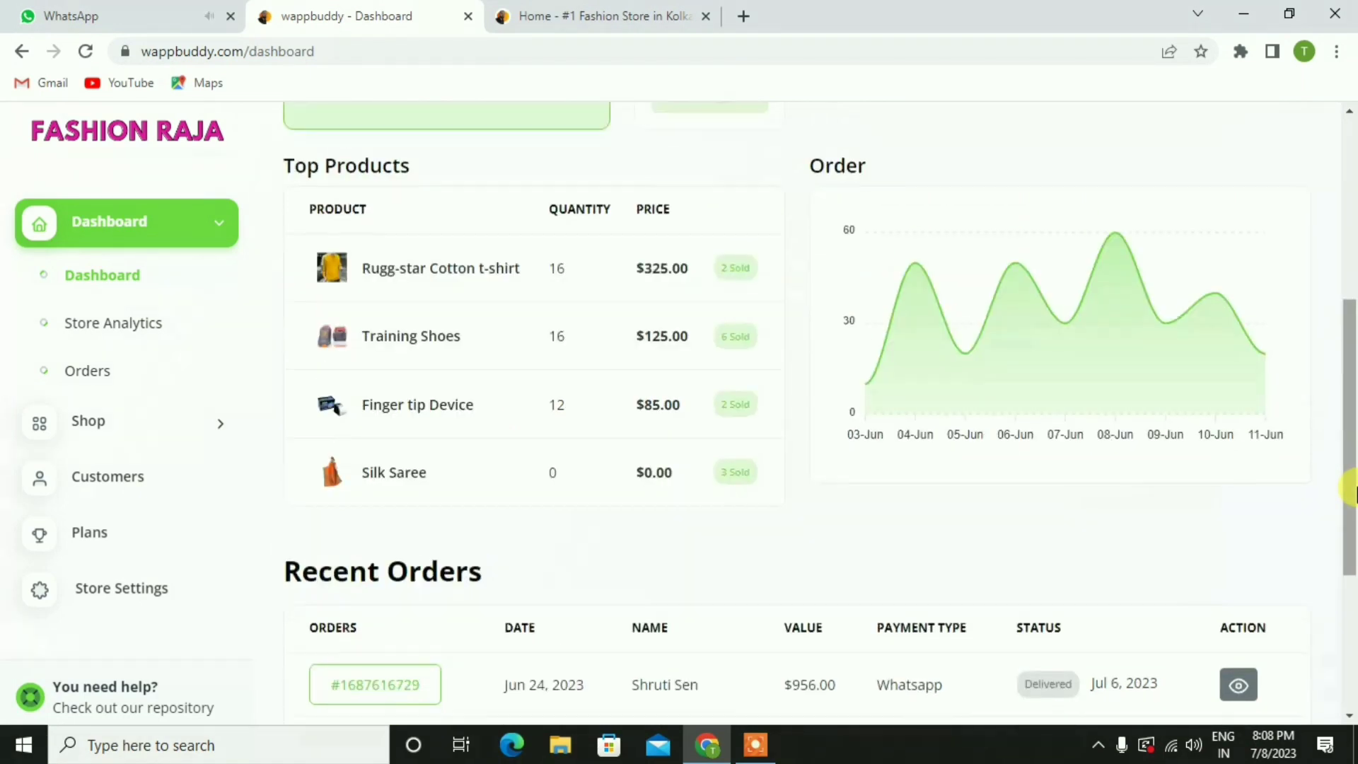